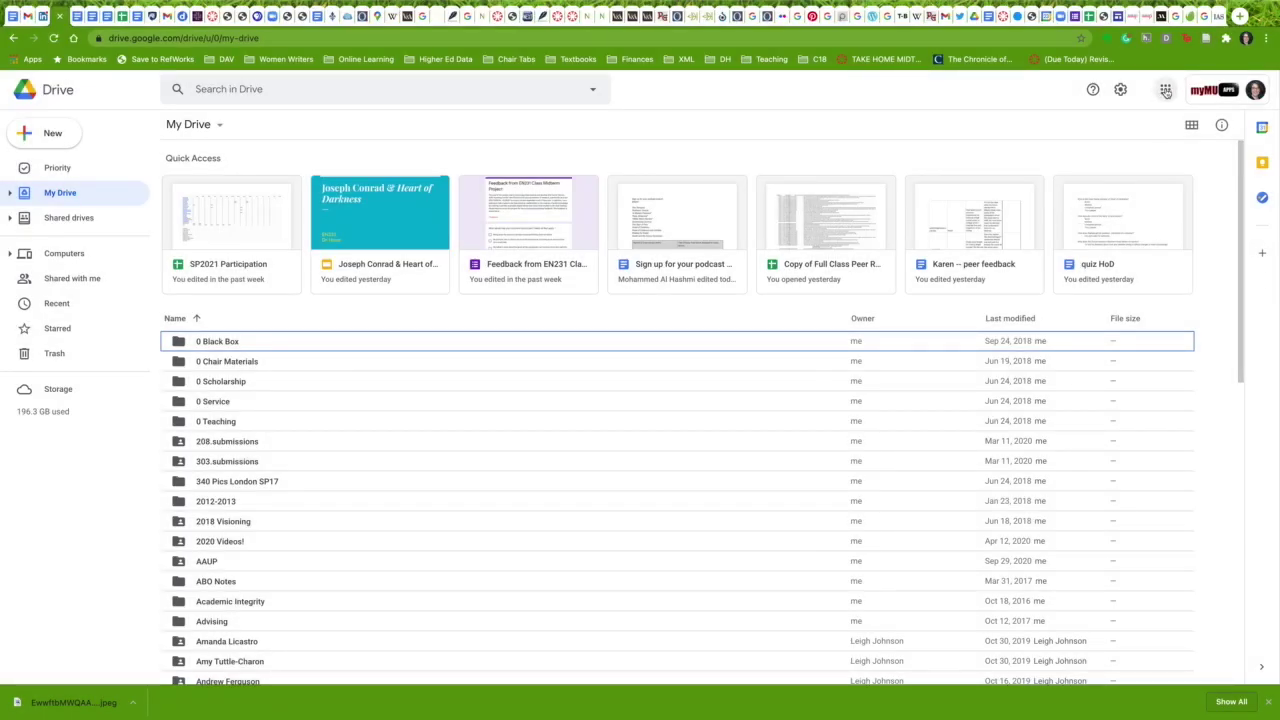
- Toggle the Drive listing to grid and back to list, then create the 'Photos' folder
{"action": "left_click", "coordinate": [1191, 125]}
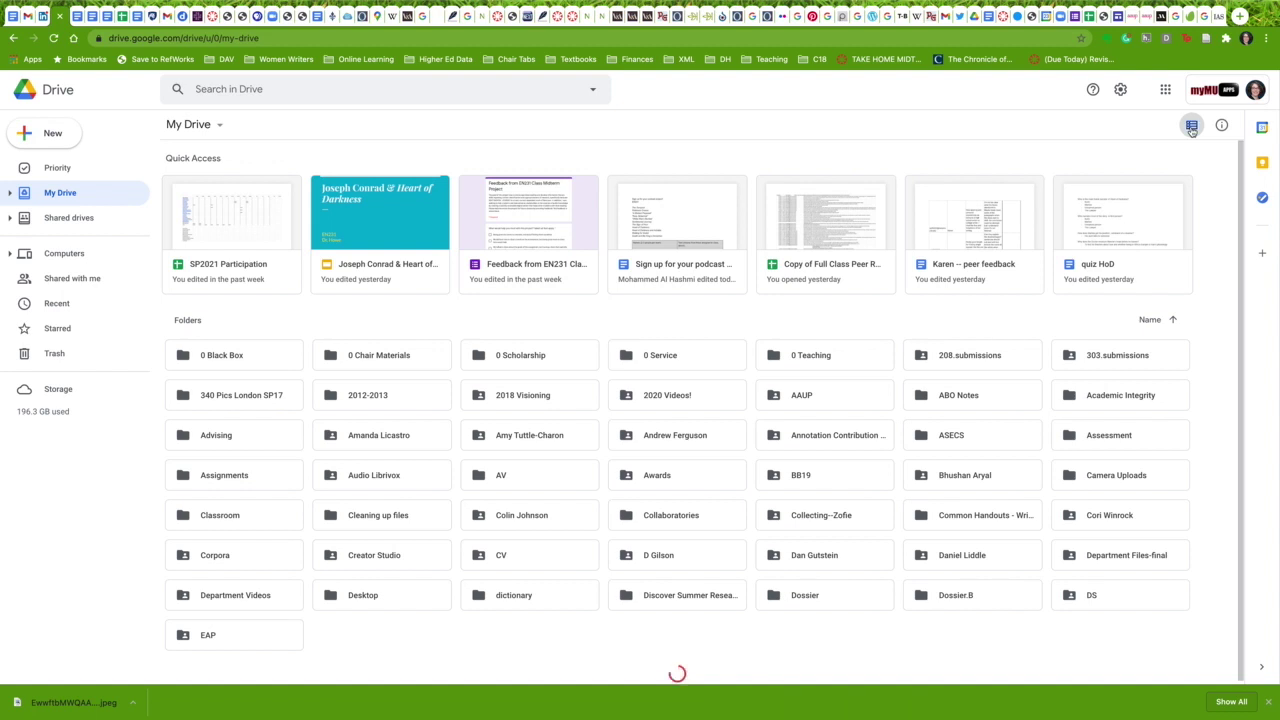
{"action": "left_click", "coordinate": [1191, 127]}
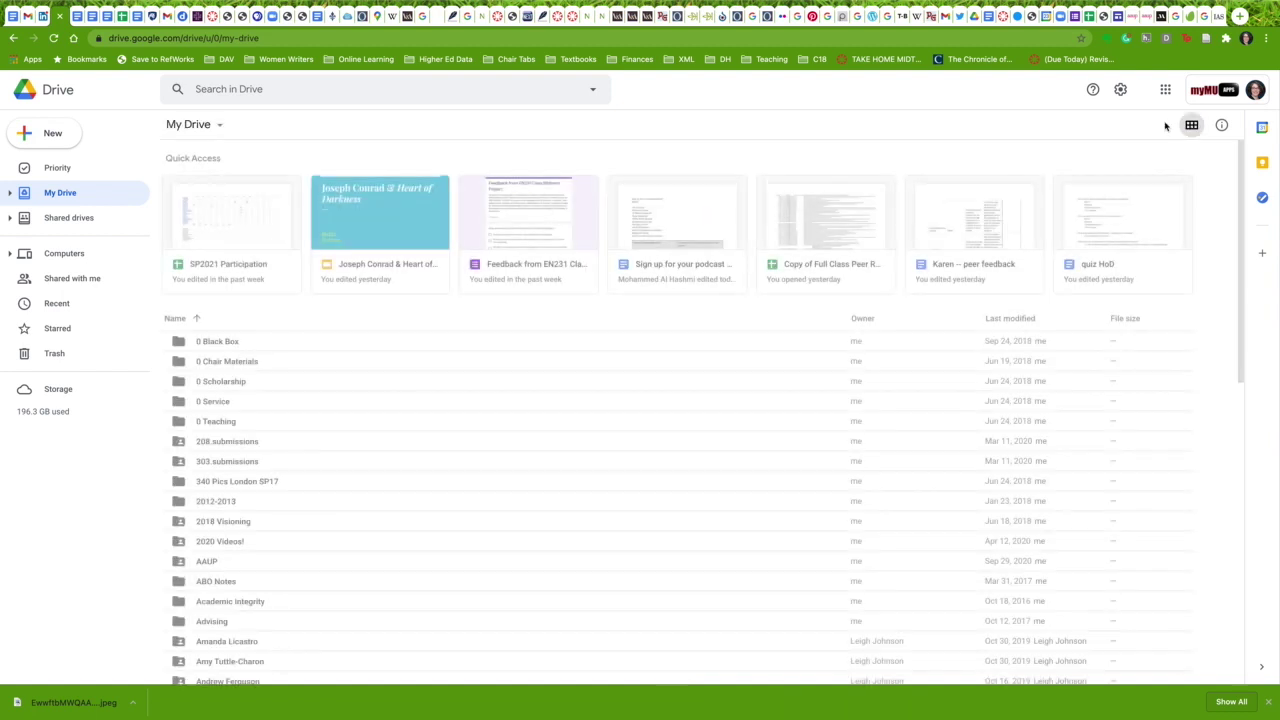
{"action": "left_click", "coordinate": [57, 137]}
{"action": "left_click", "coordinate": [60, 142]}
{"action": "type", "text": "Photos"}
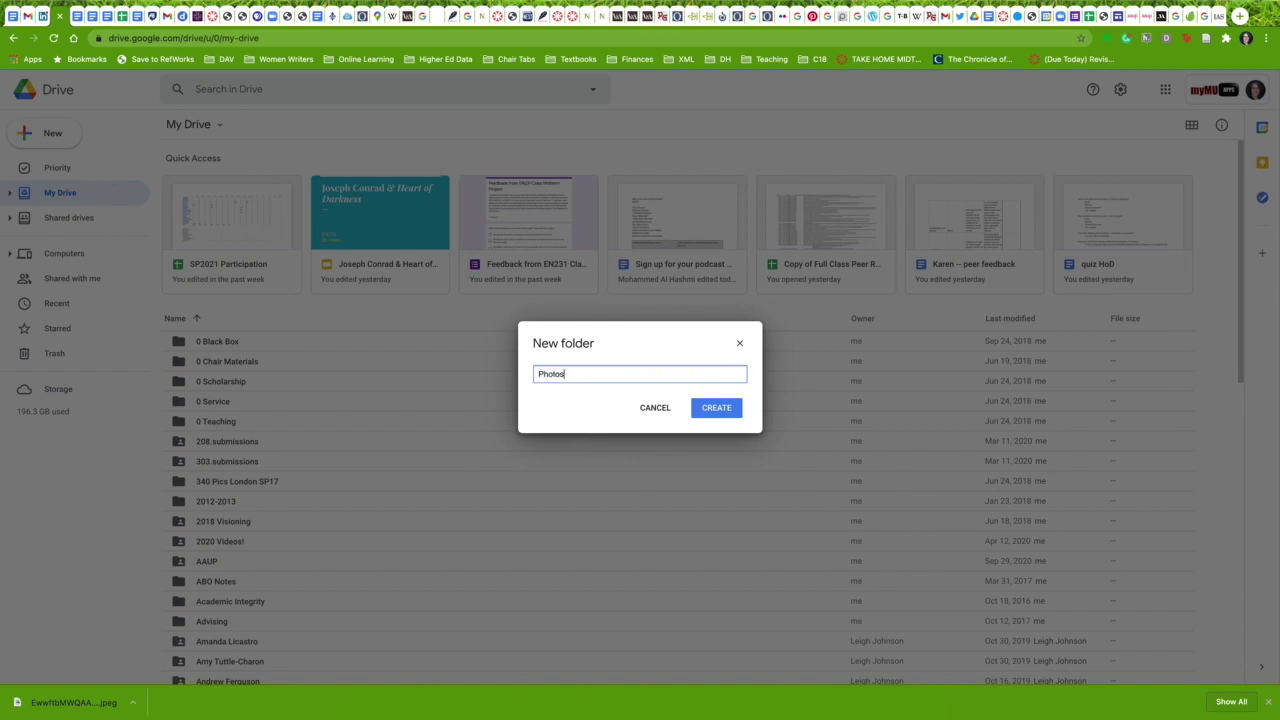
{"action": "key", "text": "Return"}
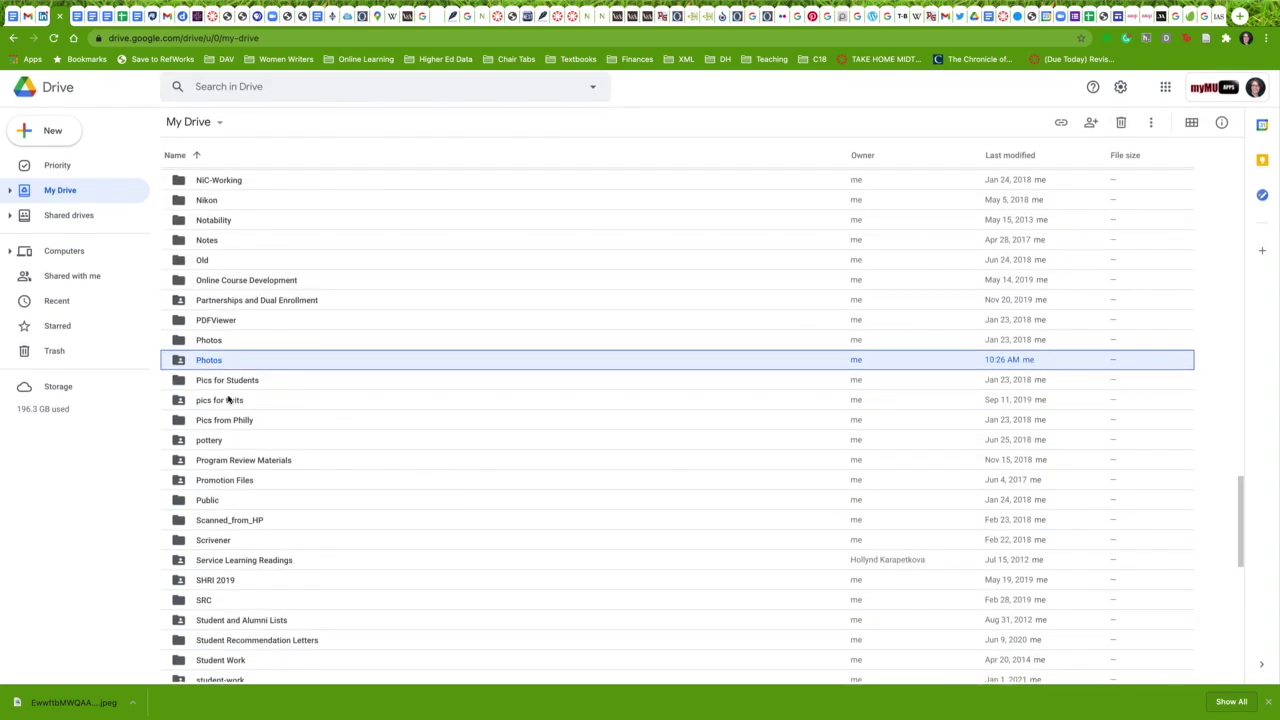
{"action": "scroll", "coordinate": [214, 343], "scroll_direction": "down", "scroll_amount": 1}
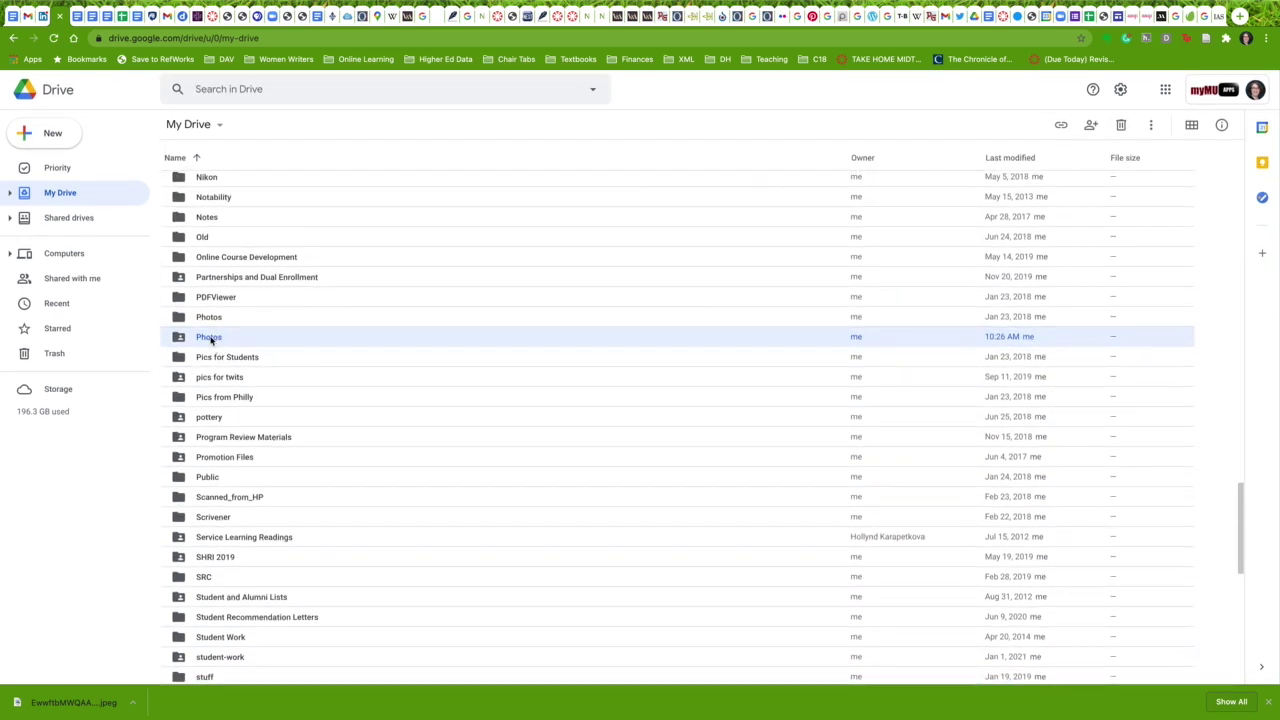
- Open Photos and upload all fifteen JPEGs from Batch Processed into it
{"action": "double_click", "coordinate": [209, 338]}
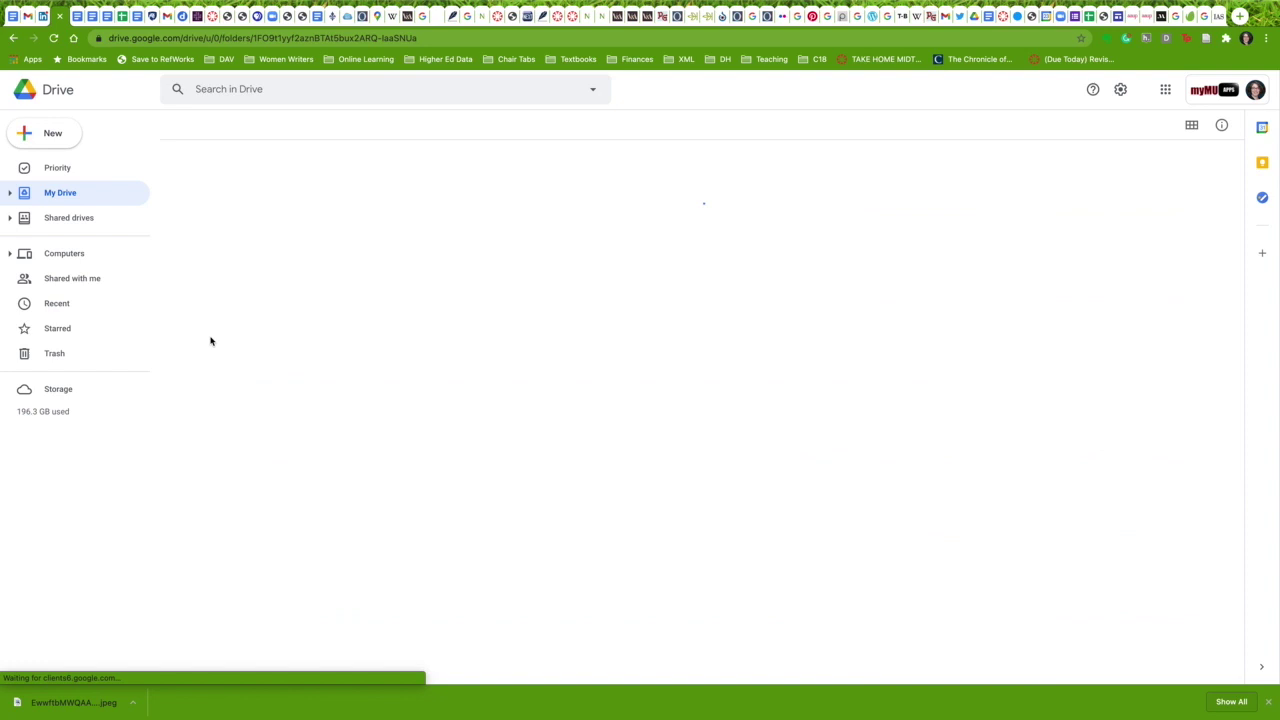
{"action": "left_click", "coordinate": [52, 133]}
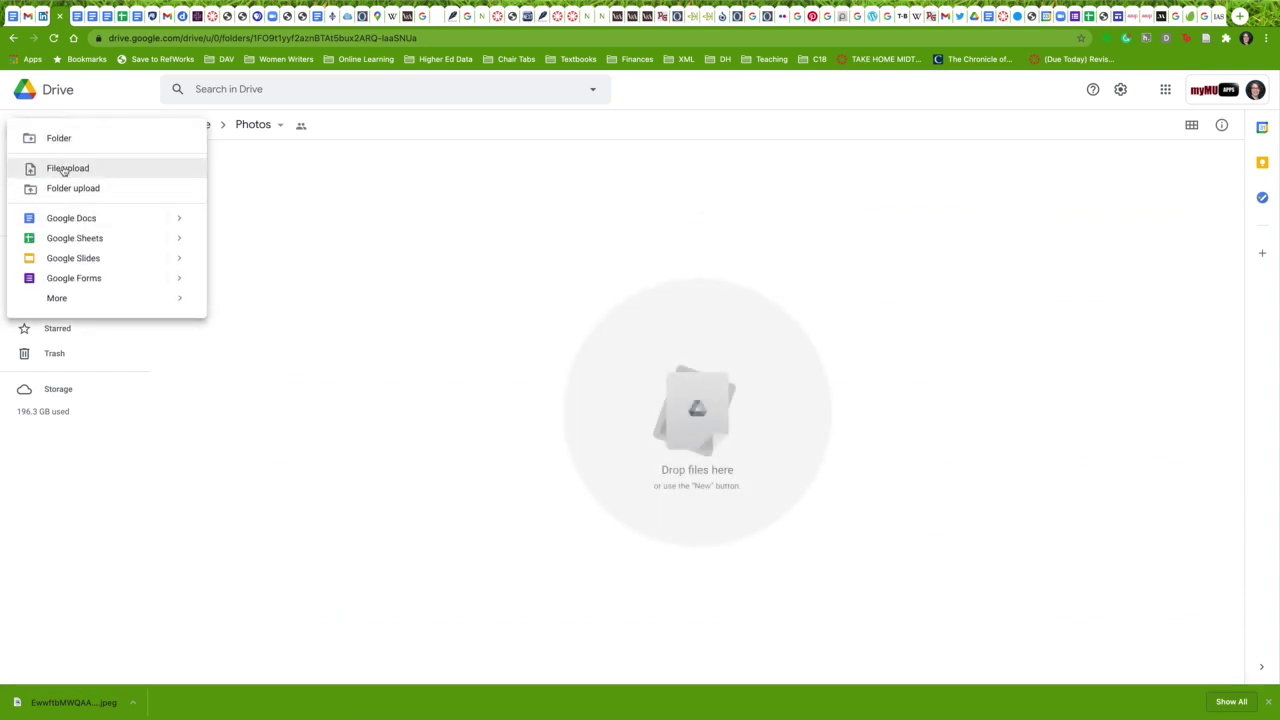
{"action": "left_click", "coordinate": [64, 170]}
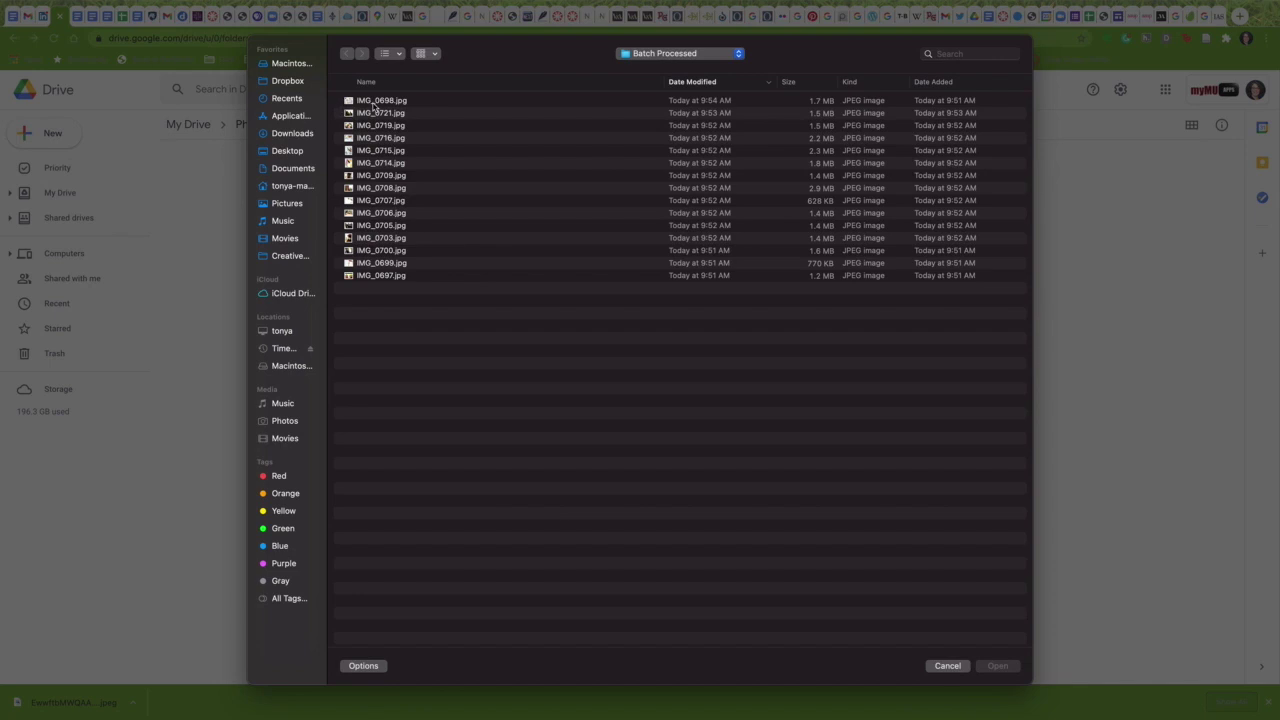
{"action": "left_click", "coordinate": [375, 101]}
{"action": "left_click", "coordinate": [379, 275], "text": "shift"}
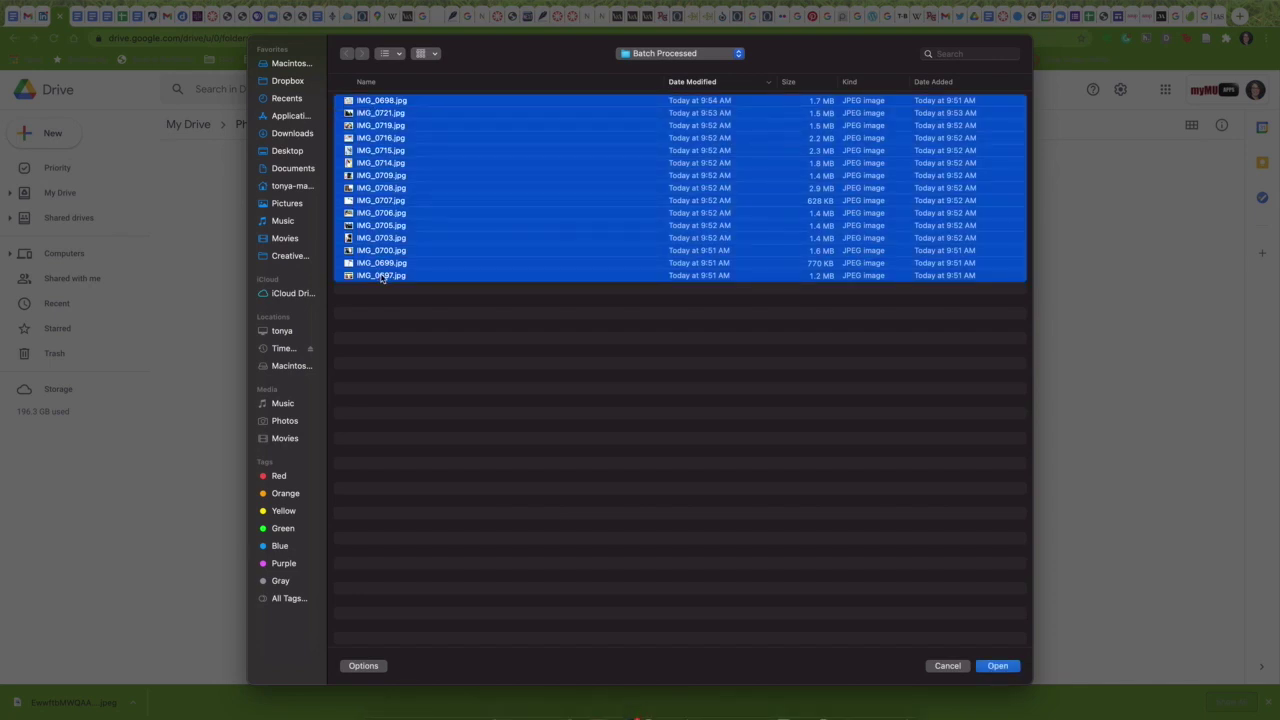
{"action": "left_click", "coordinate": [998, 667]}
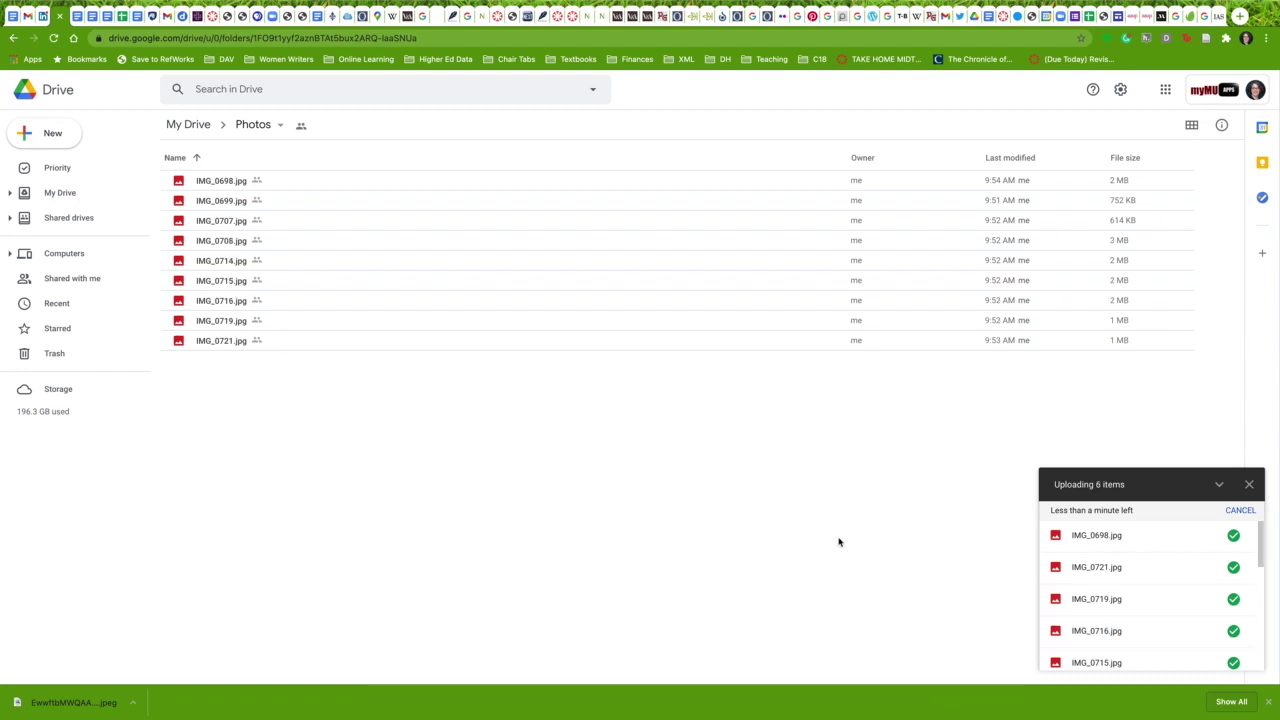
- Scroll through the uploaded photos and dismiss the finished upload status panel
{"action": "scroll", "coordinate": [1100, 605], "scroll_direction": "down", "scroll_amount": 3}
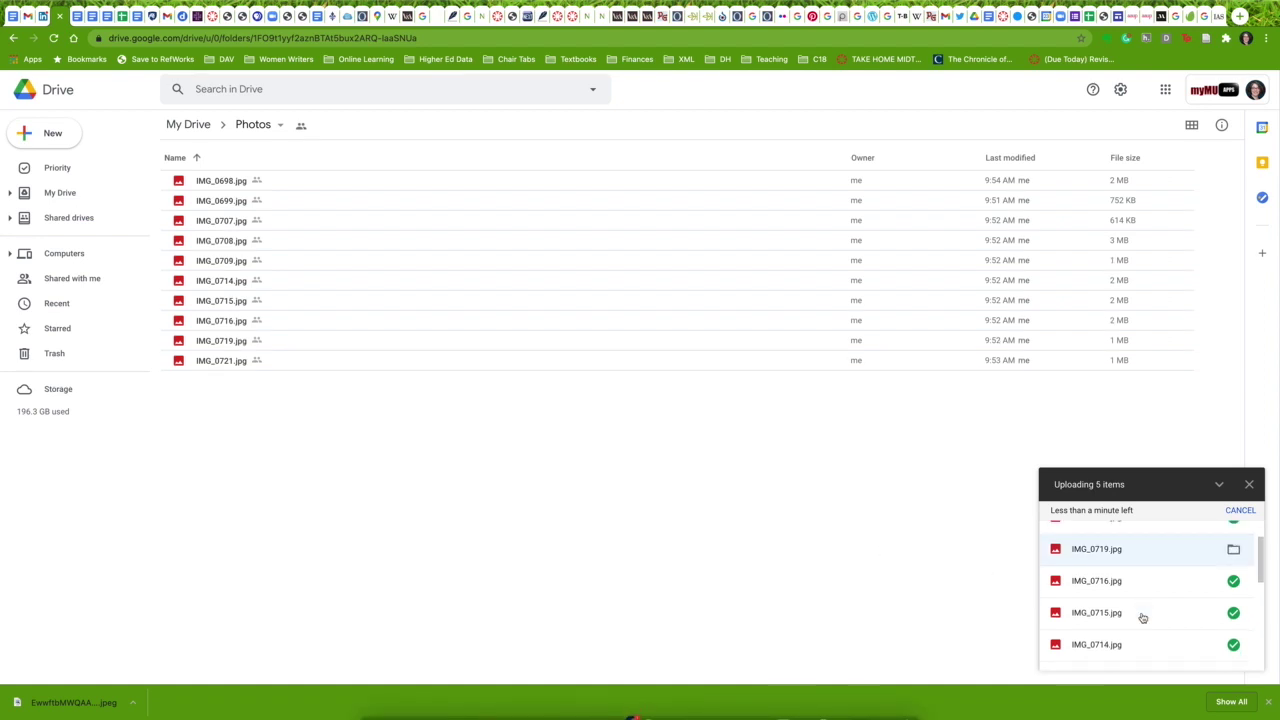
{"action": "scroll", "coordinate": [1143, 617], "scroll_direction": "down", "scroll_amount": 1}
{"action": "scroll", "coordinate": [1143, 614], "scroll_direction": "down", "scroll_amount": 2}
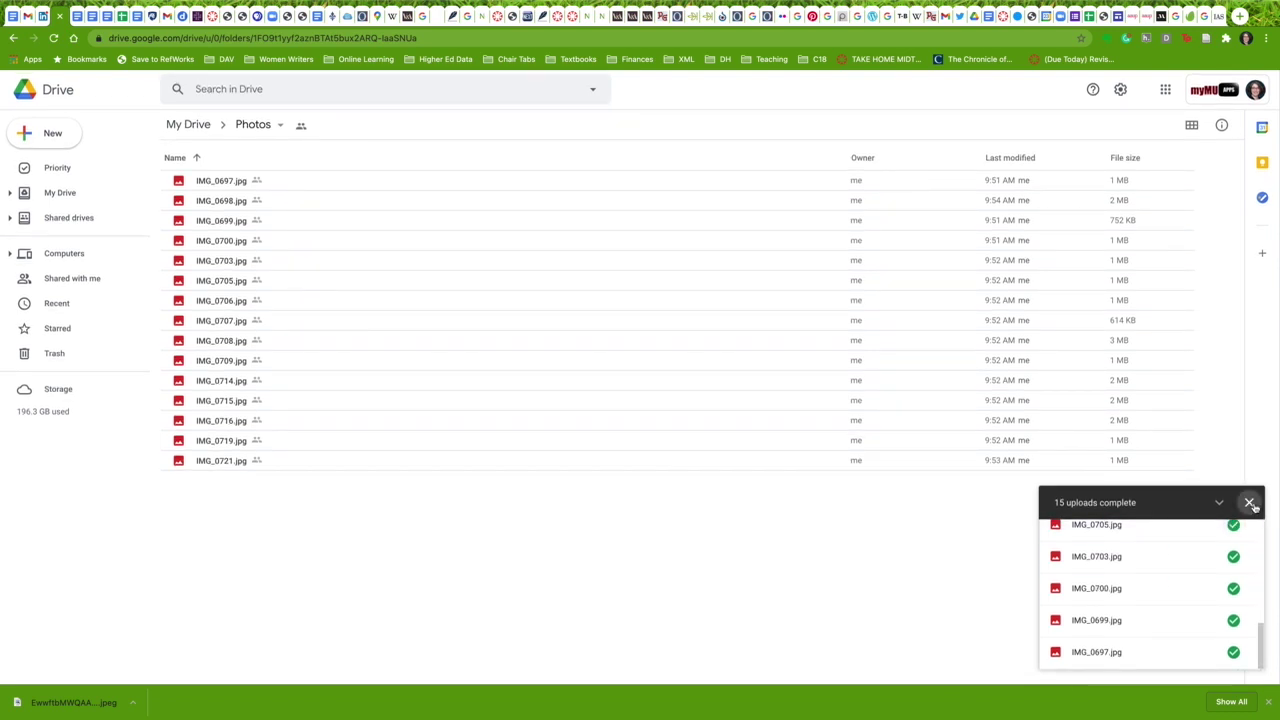
{"action": "left_click", "coordinate": [1250, 503]}
{"action": "left_click", "coordinate": [52, 132]}
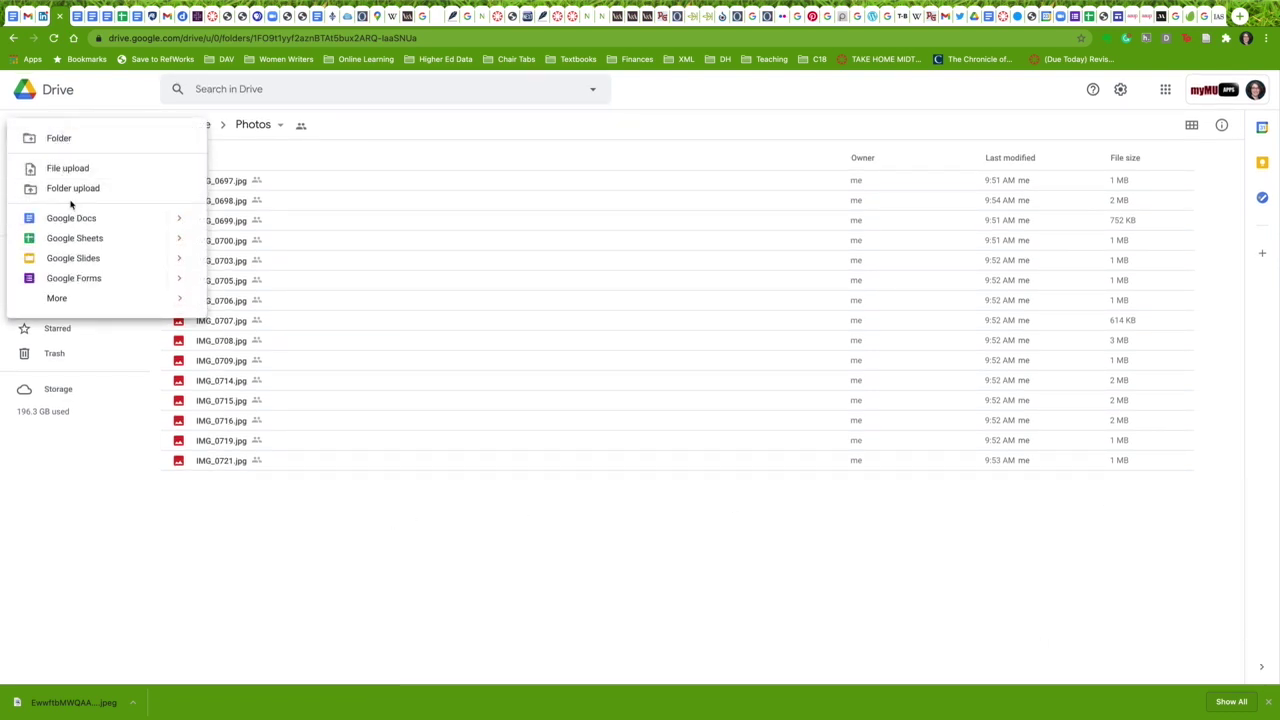
- Create a Google Doc in the shared folder titled ':15 of Morning' with an author byline
{"action": "left_click", "coordinate": [70, 218]}
{"action": "left_click", "coordinate": [747, 410]}
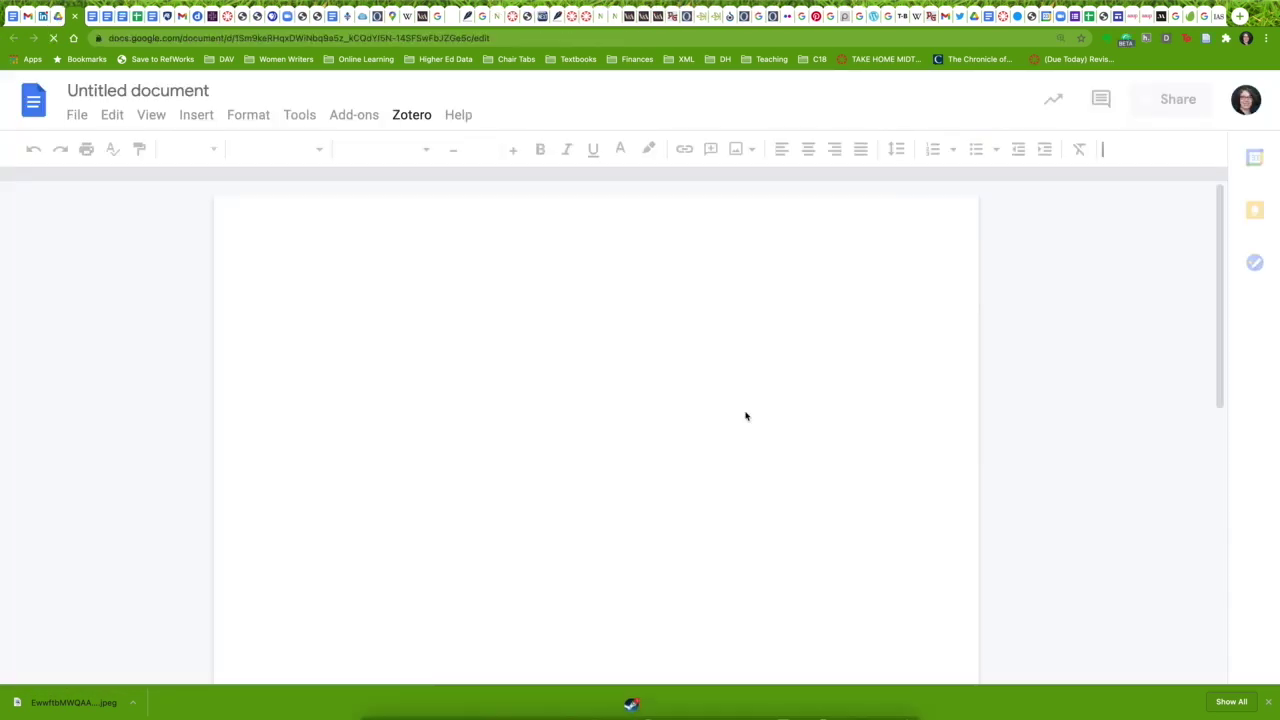
{"action": "type", "text": ":1"}
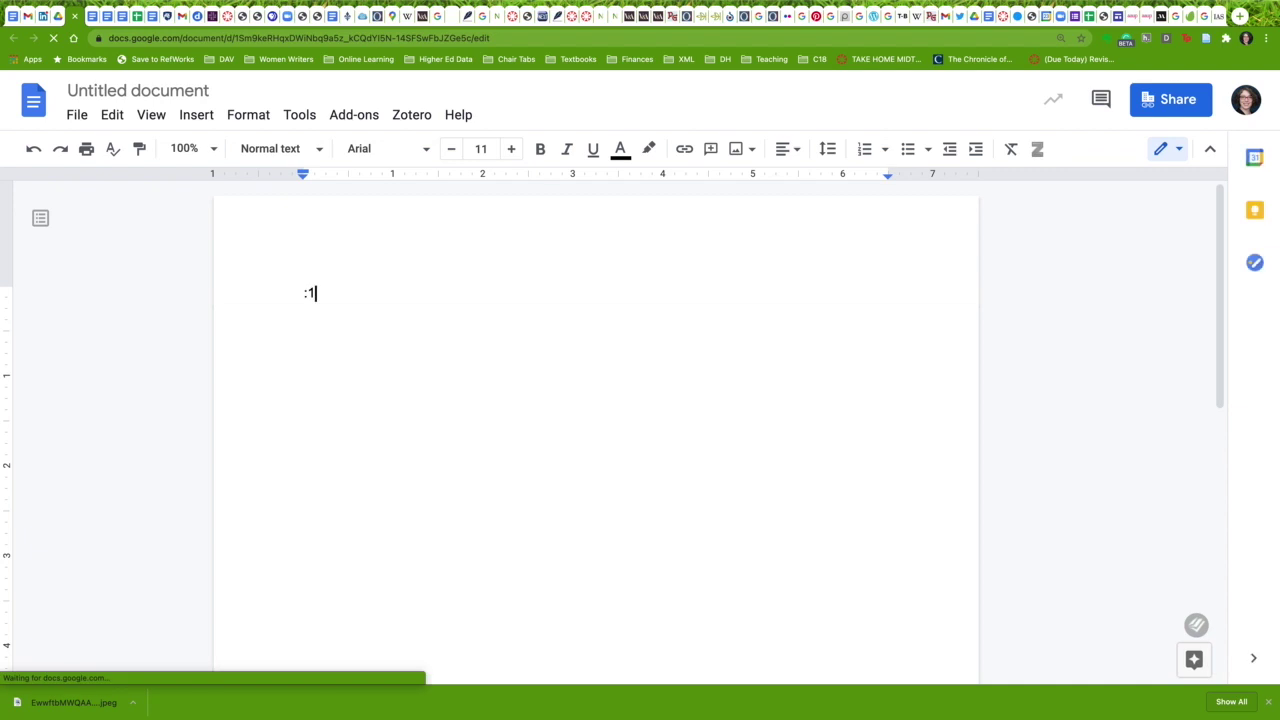
{"action": "type", "text": " M"}
{"action": "key", "text": "BackSpace"}
{"action": "key", "text": "BackSpace"}
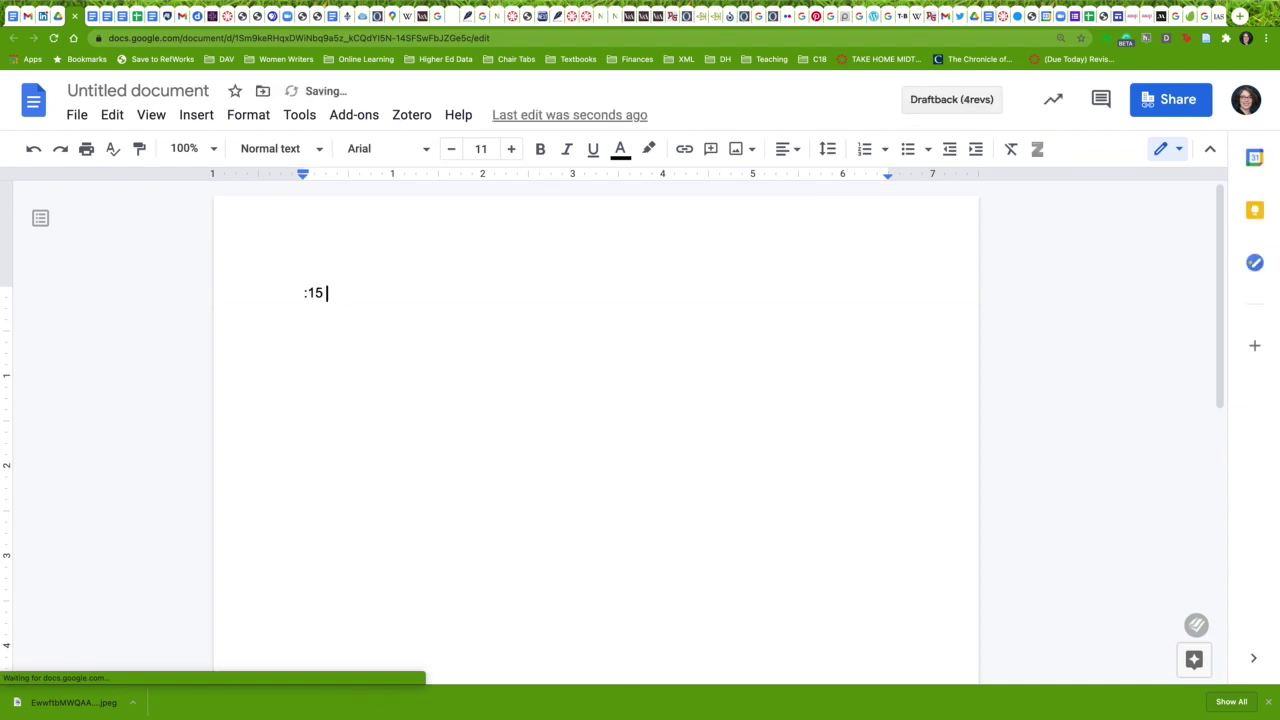
{"action": "type", "text": "of Morning By"}
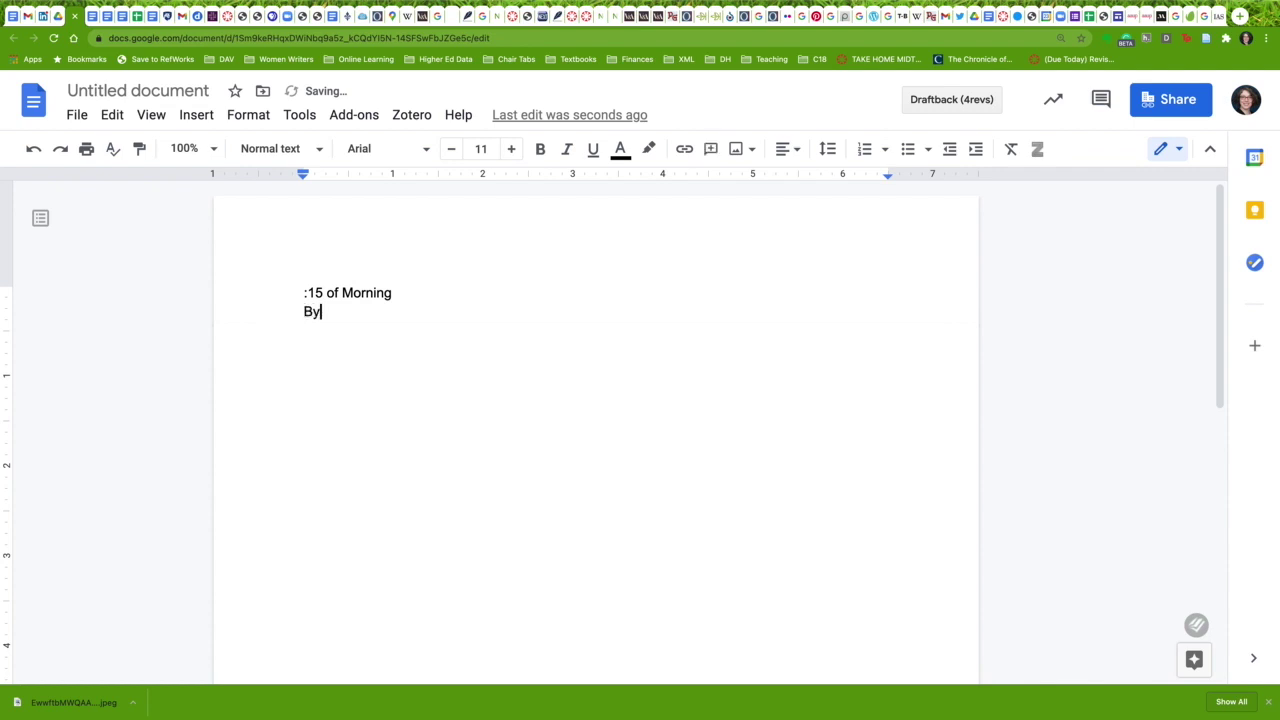
{"action": "type", "text": " T. Howe"}
- Save the name ':15 of Morning', set access to Anyone with the link, and copy the link
{"action": "left_click", "coordinate": [1177, 104]}
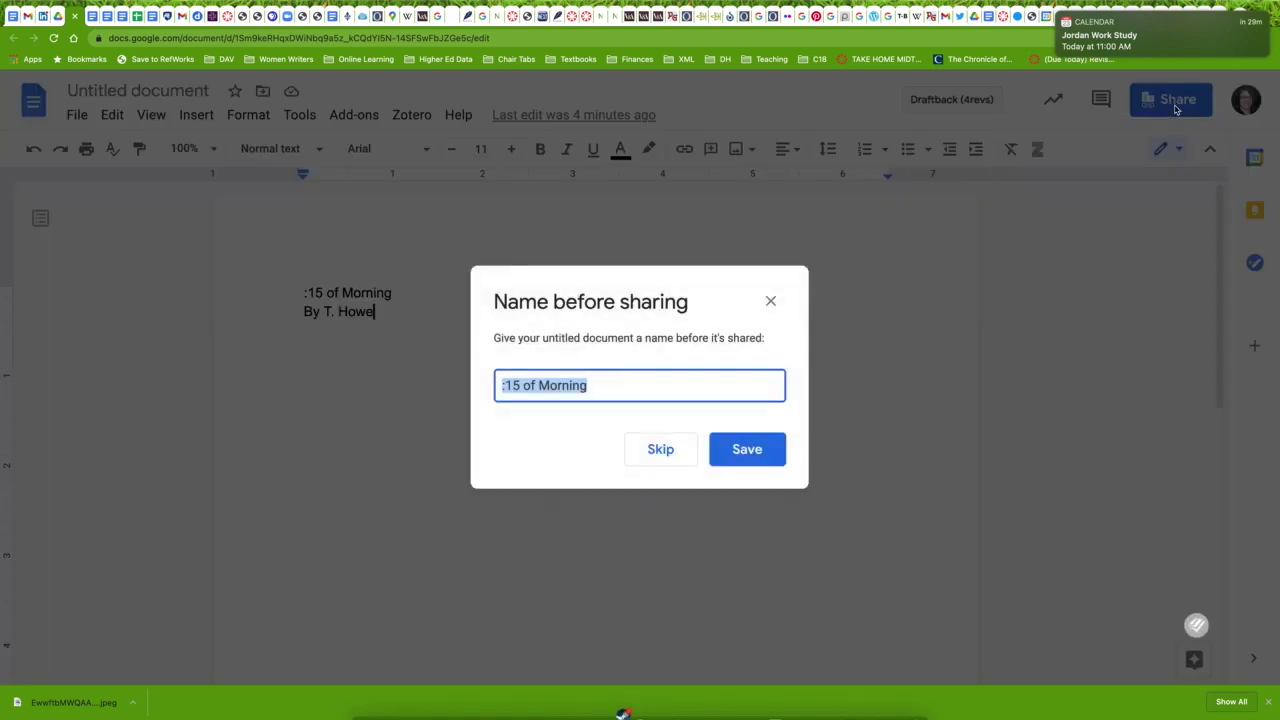
{"action": "left_click", "coordinate": [758, 452]}
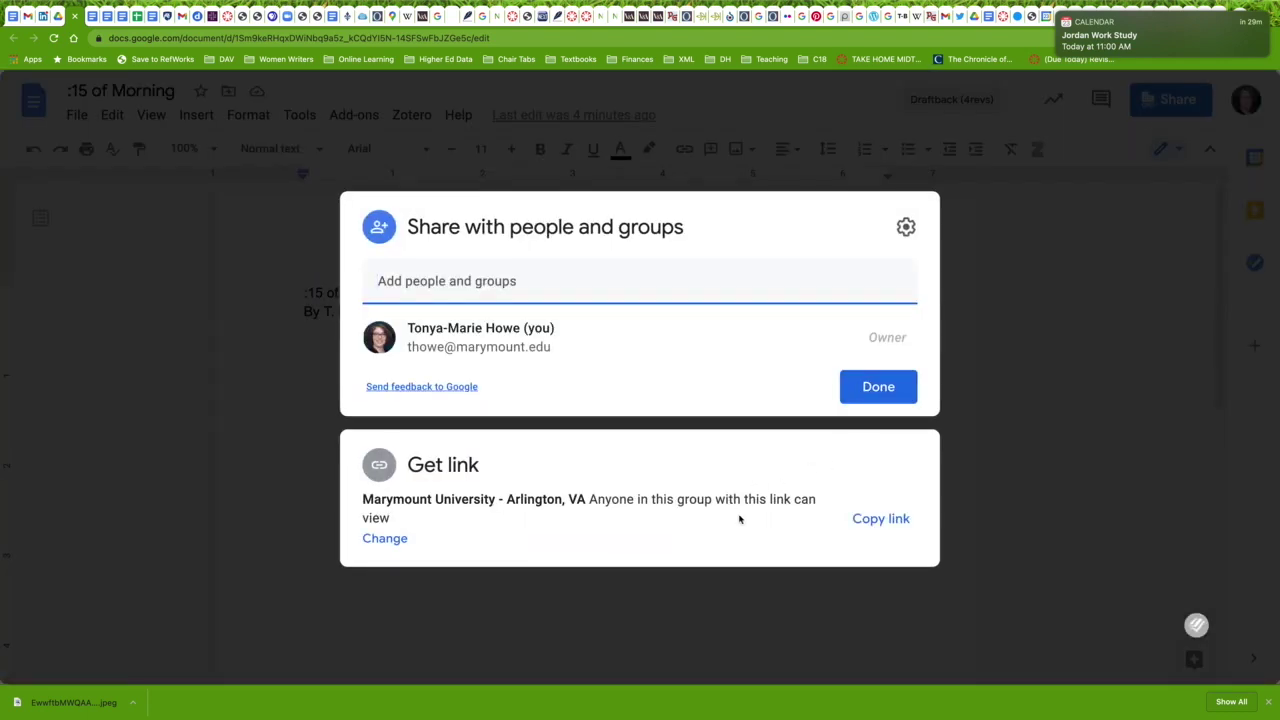
{"action": "left_click_drag", "start_coordinate": [365, 499], "coordinate": [412, 517]}
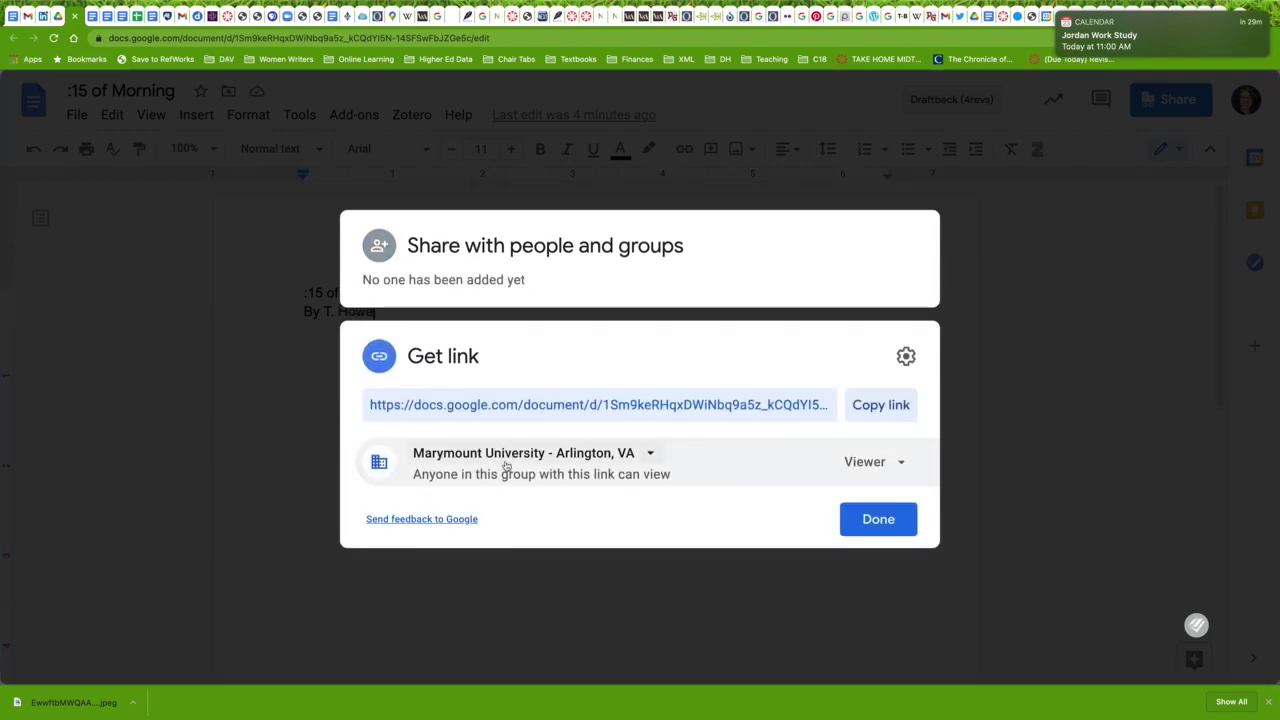
{"action": "left_click", "coordinate": [506, 456]}
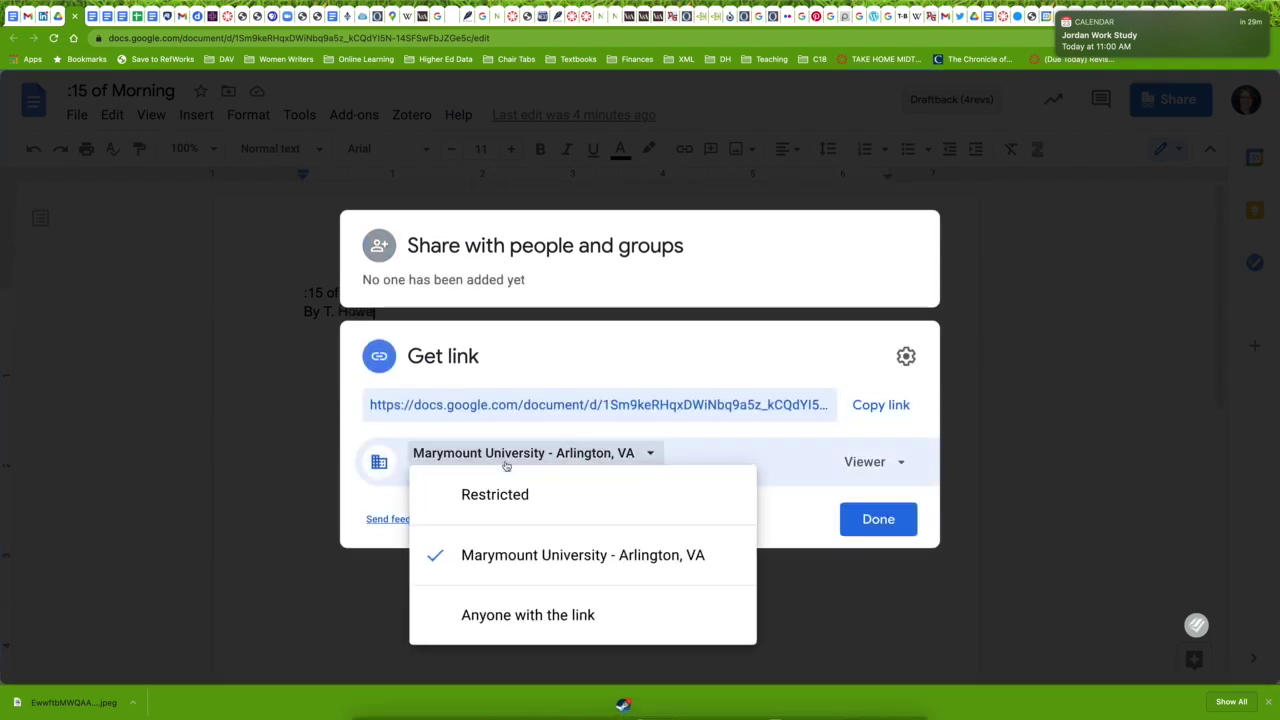
{"action": "left_click", "coordinate": [524, 622]}
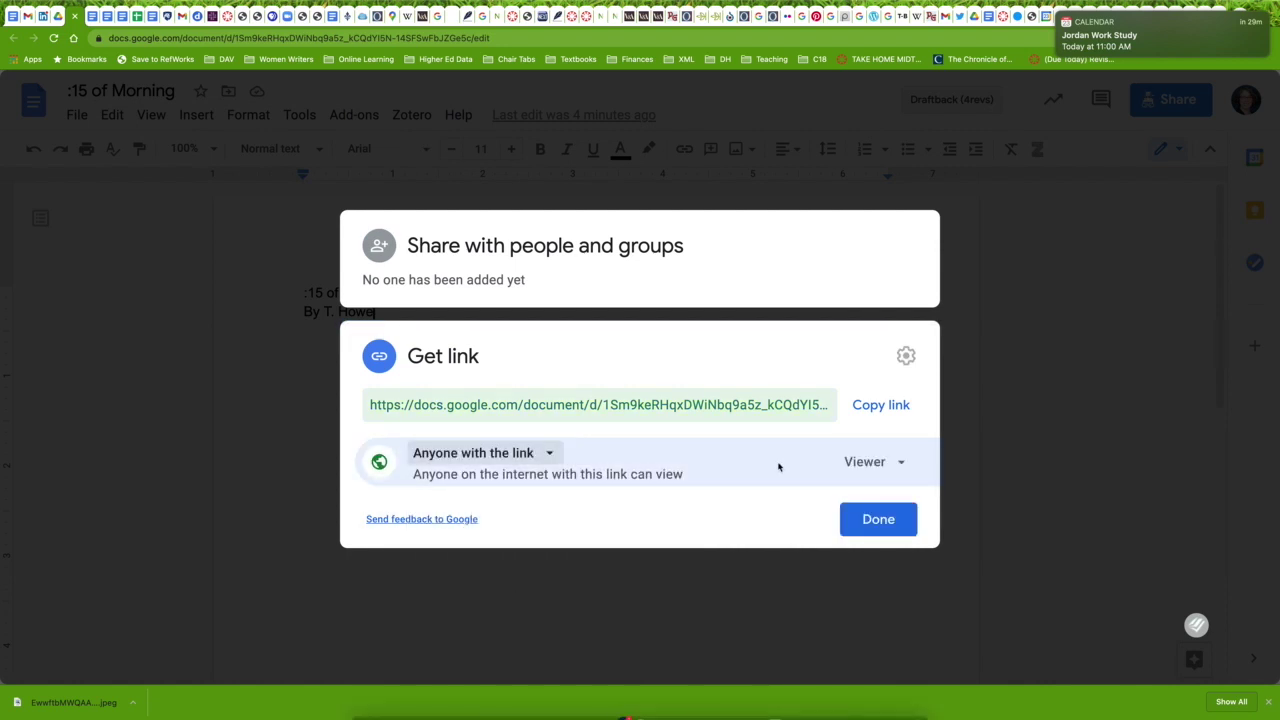
{"action": "left_click", "coordinate": [892, 413]}
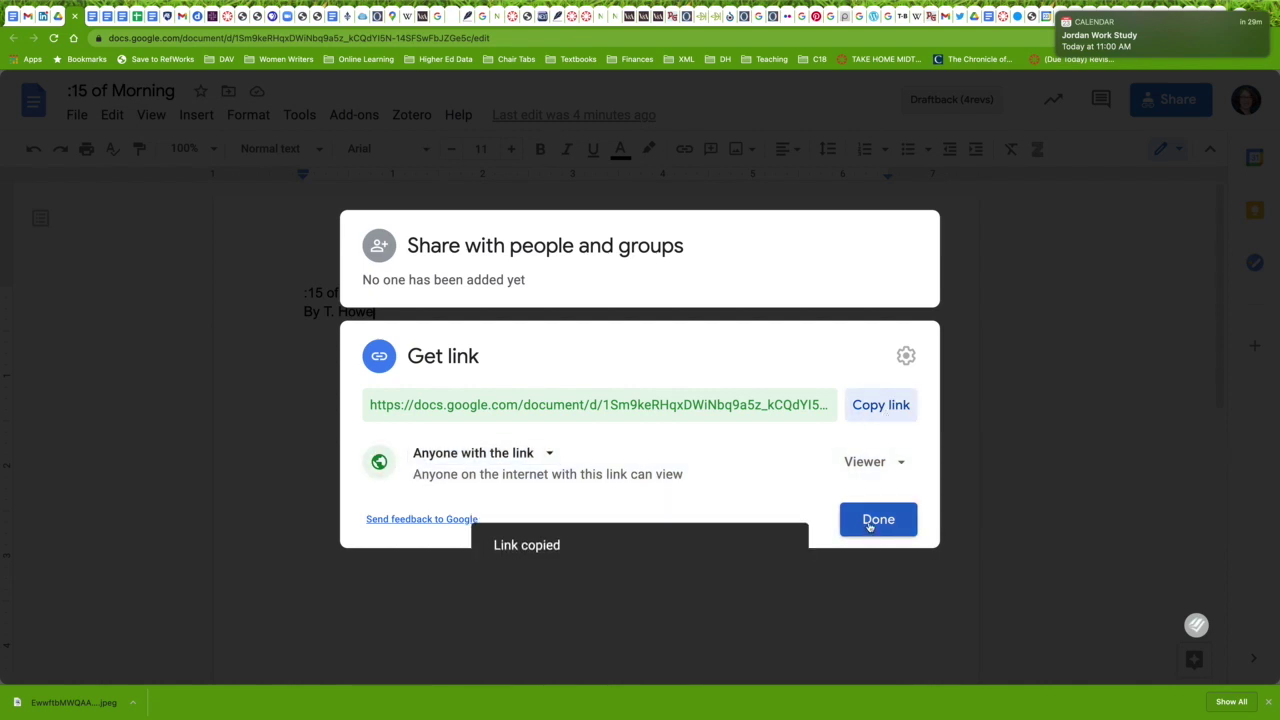
{"action": "left_click", "coordinate": [869, 522]}
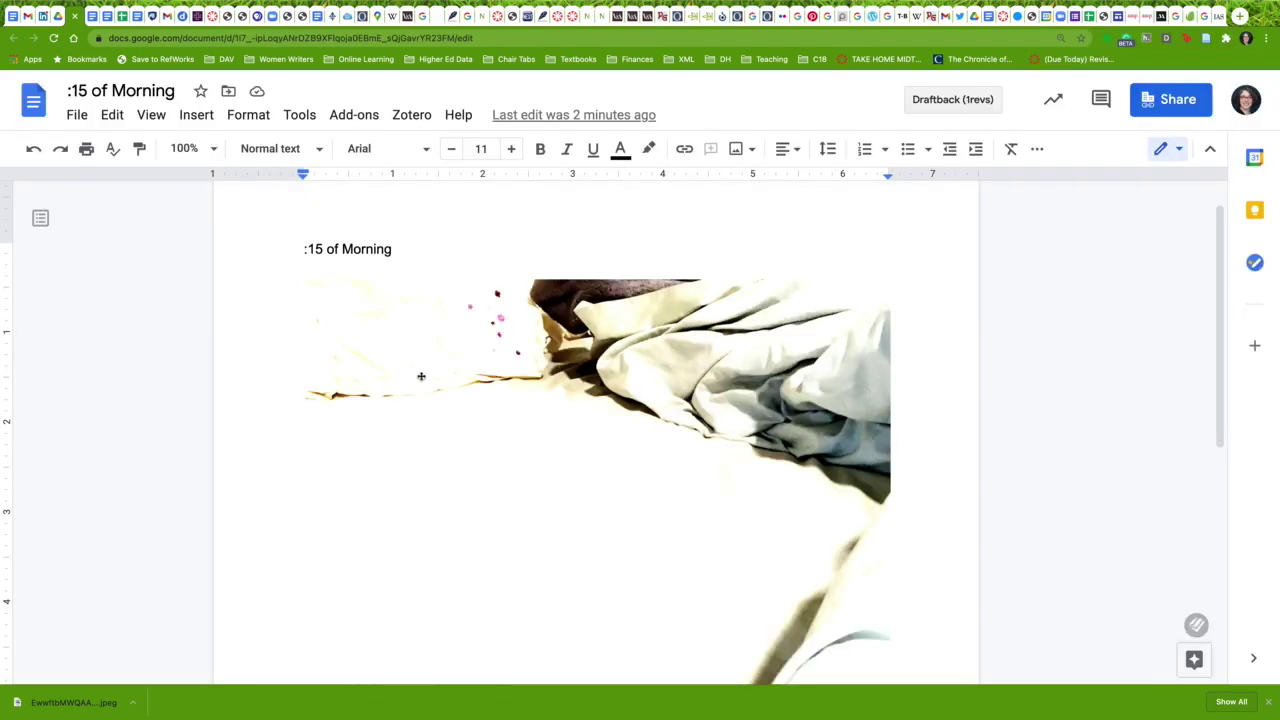
- Add a new line below the byline and insert the handwritten notebook photo from Drive
{"action": "scroll", "coordinate": [437, 391], "scroll_direction": "down", "scroll_amount": 1}
{"action": "scroll", "coordinate": [437, 391], "scroll_direction": "down", "scroll_amount": 1}
{"action": "scroll", "coordinate": [437, 391], "scroll_direction": "down", "scroll_amount": 1}
{"action": "scroll", "coordinate": [438, 393], "scroll_direction": "down", "scroll_amount": 1}
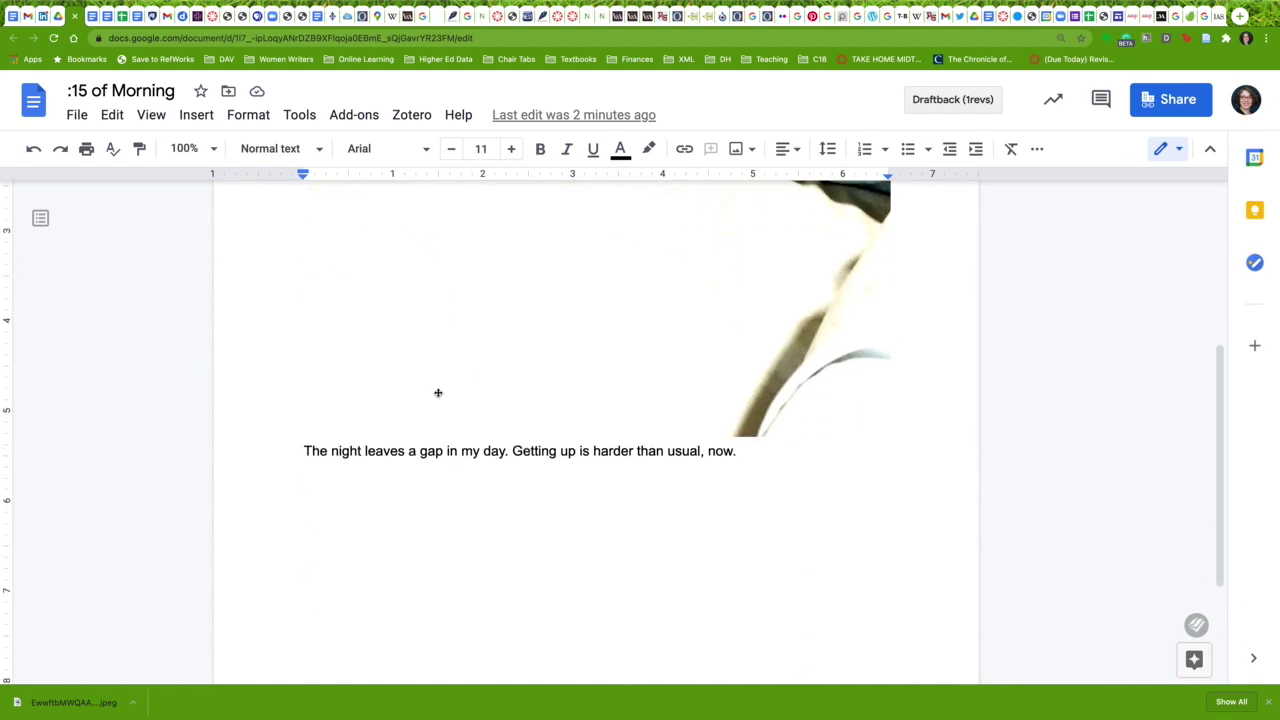
{"action": "key", "text": "Return"}
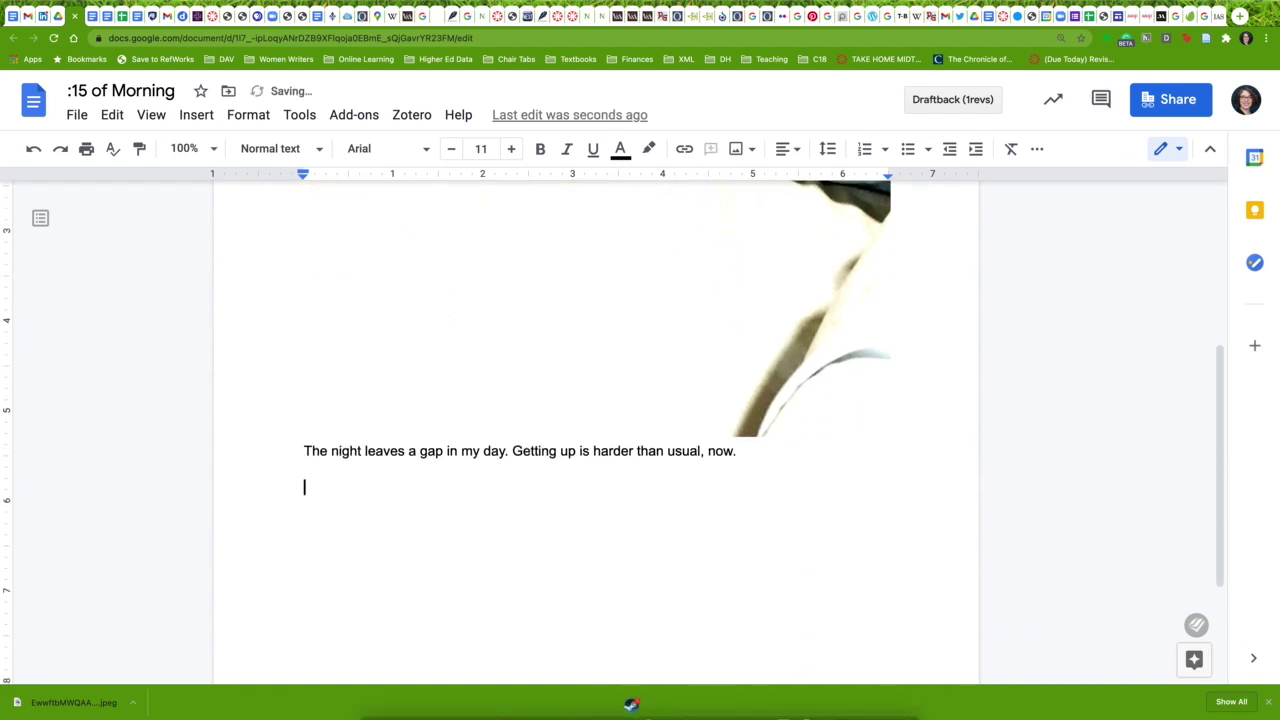
{"action": "left_click", "coordinate": [200, 117]}
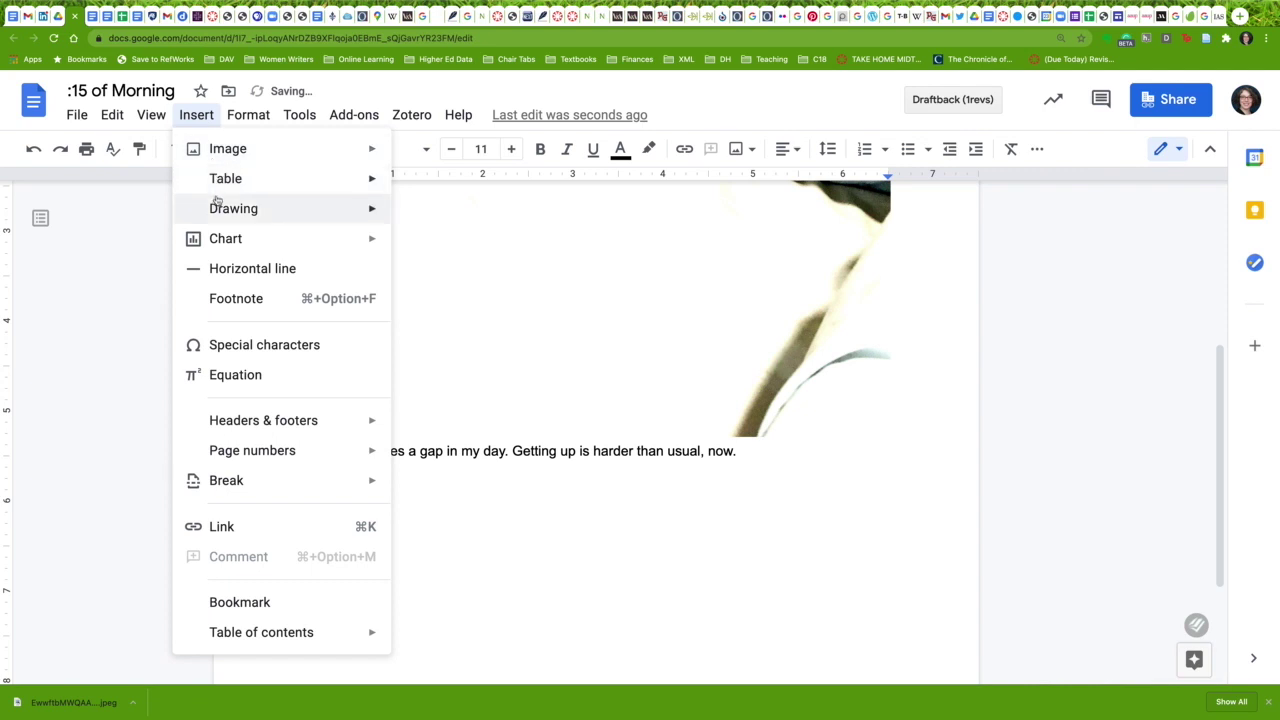
{"action": "mouse_move", "coordinate": [228, 148]}
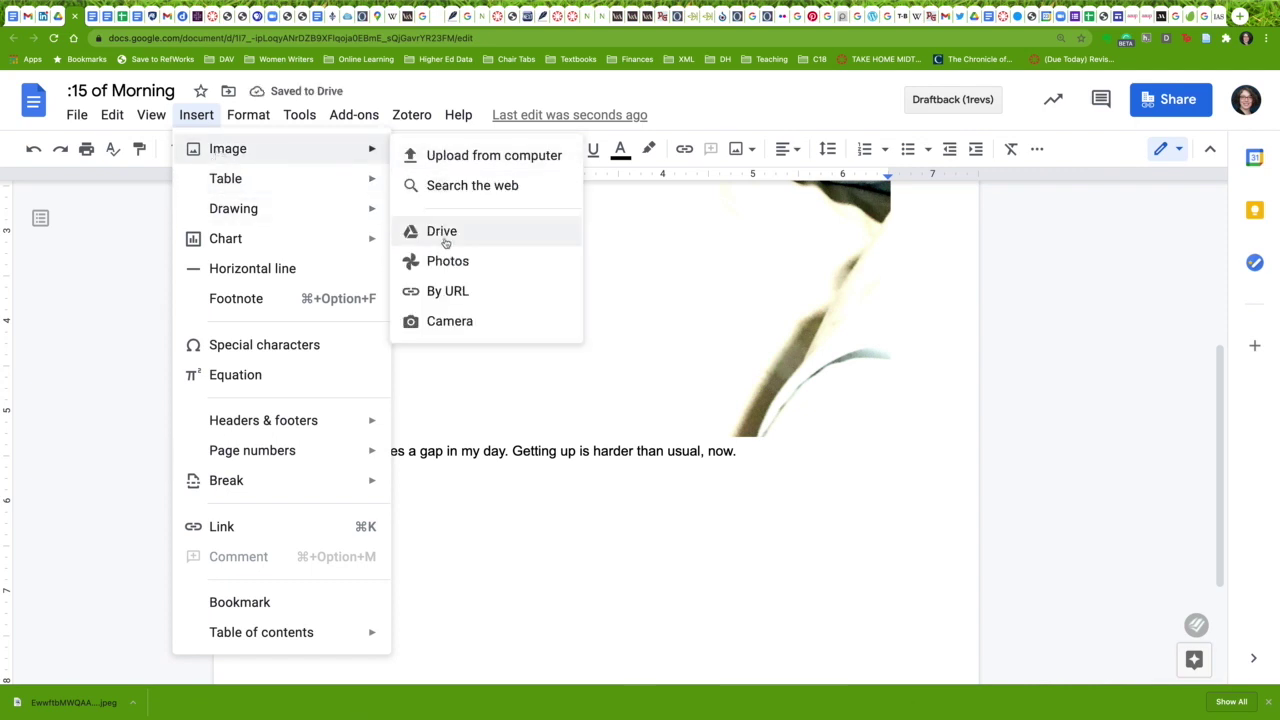
{"action": "left_click", "coordinate": [441, 231]}
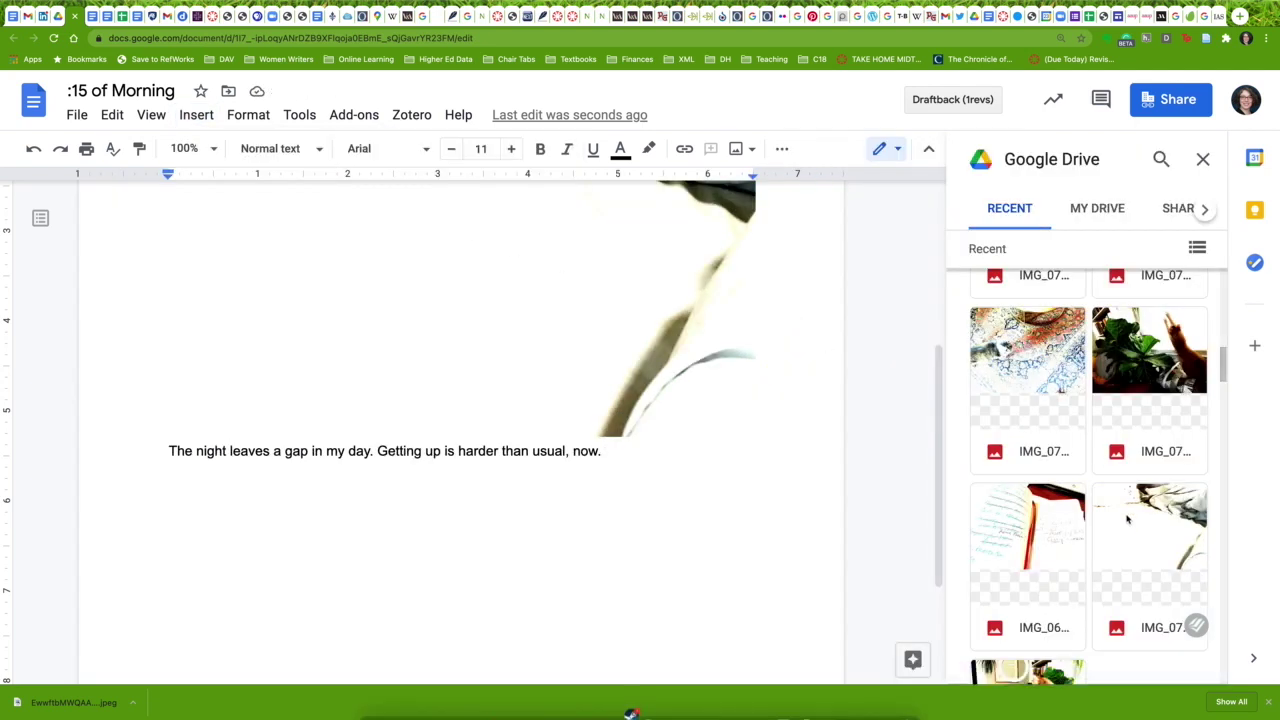
{"action": "scroll", "coordinate": [1127, 519], "scroll_direction": "down", "scroll_amount": 2}
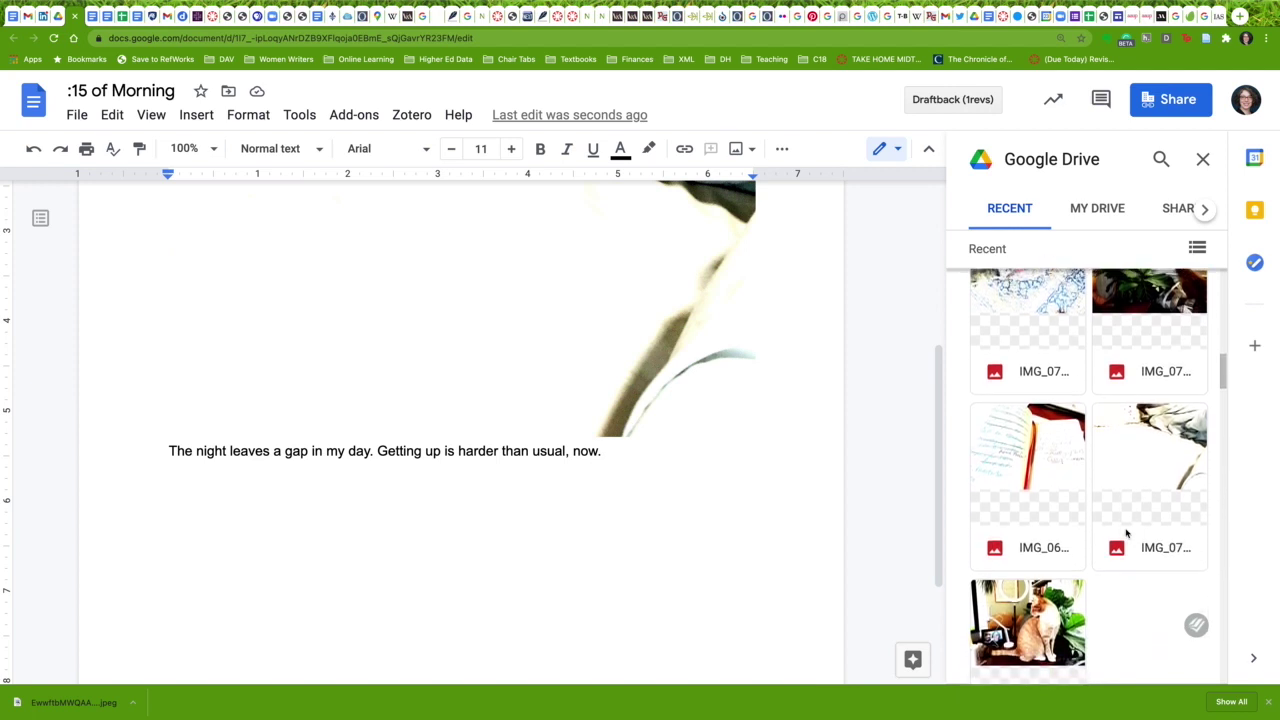
{"action": "scroll", "coordinate": [1127, 535], "scroll_direction": "up", "scroll_amount": 1}
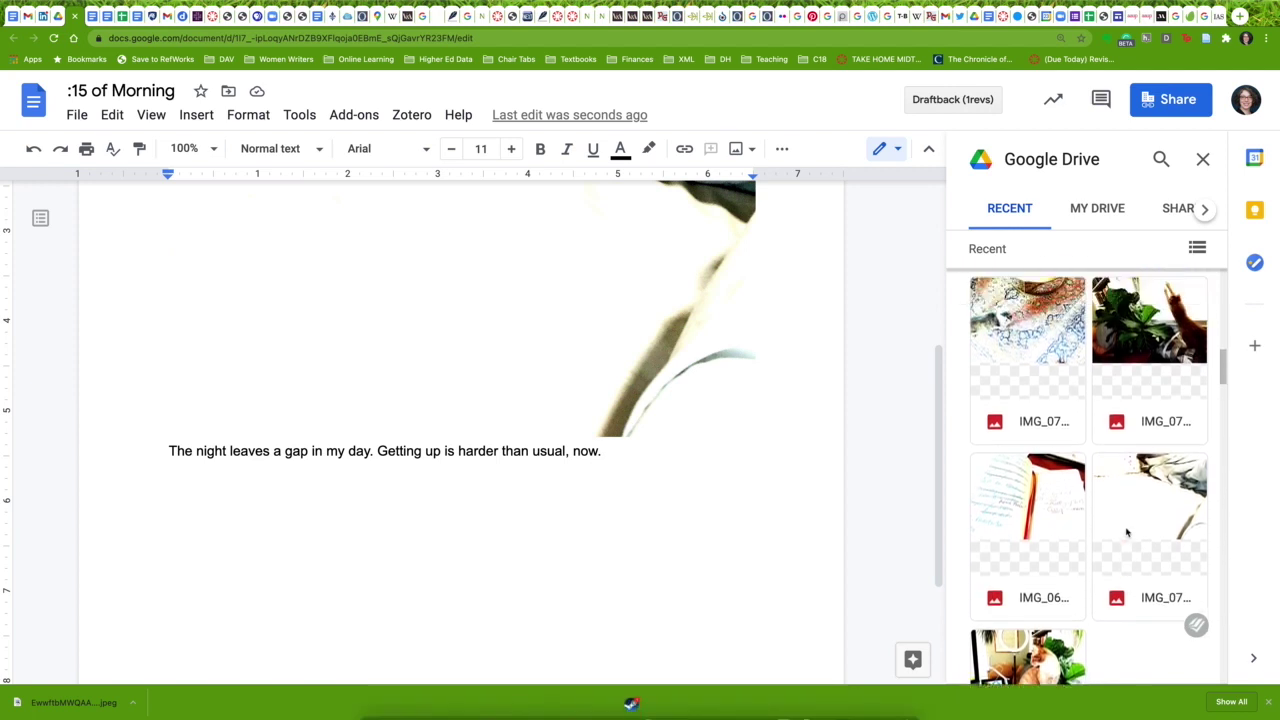
{"action": "left_click", "coordinate": [1030, 522]}
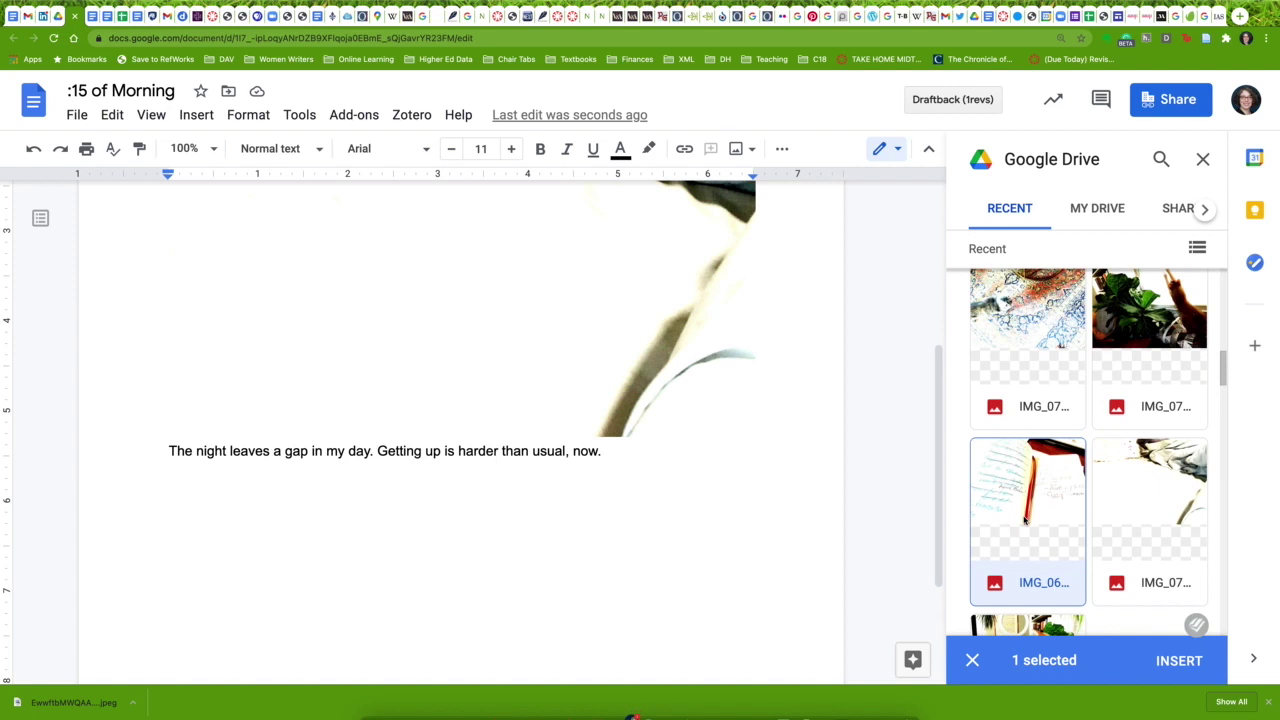
{"action": "left_click", "coordinate": [1179, 661]}
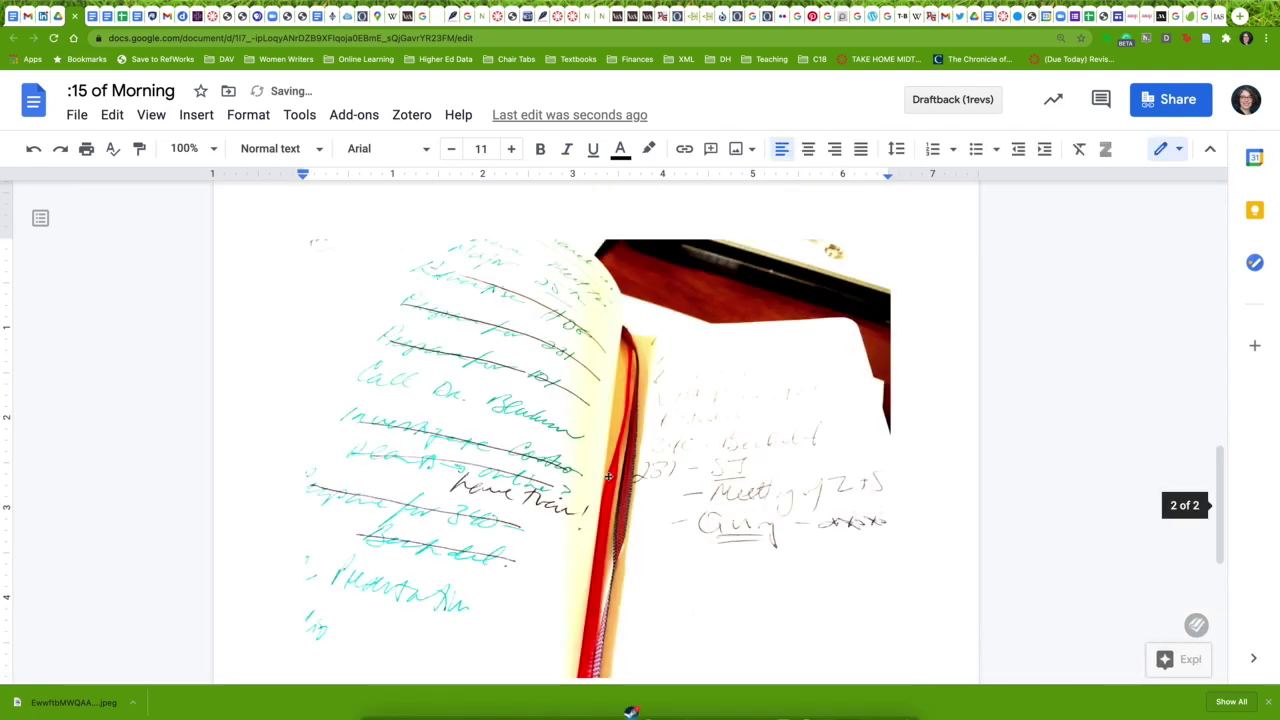
- Caption the notebook photo 'Some kind of plan?' and start a new line after it
{"action": "scroll", "coordinate": [612, 500], "scroll_direction": "down", "scroll_amount": 3}
{"action": "key", "text": "Return"}
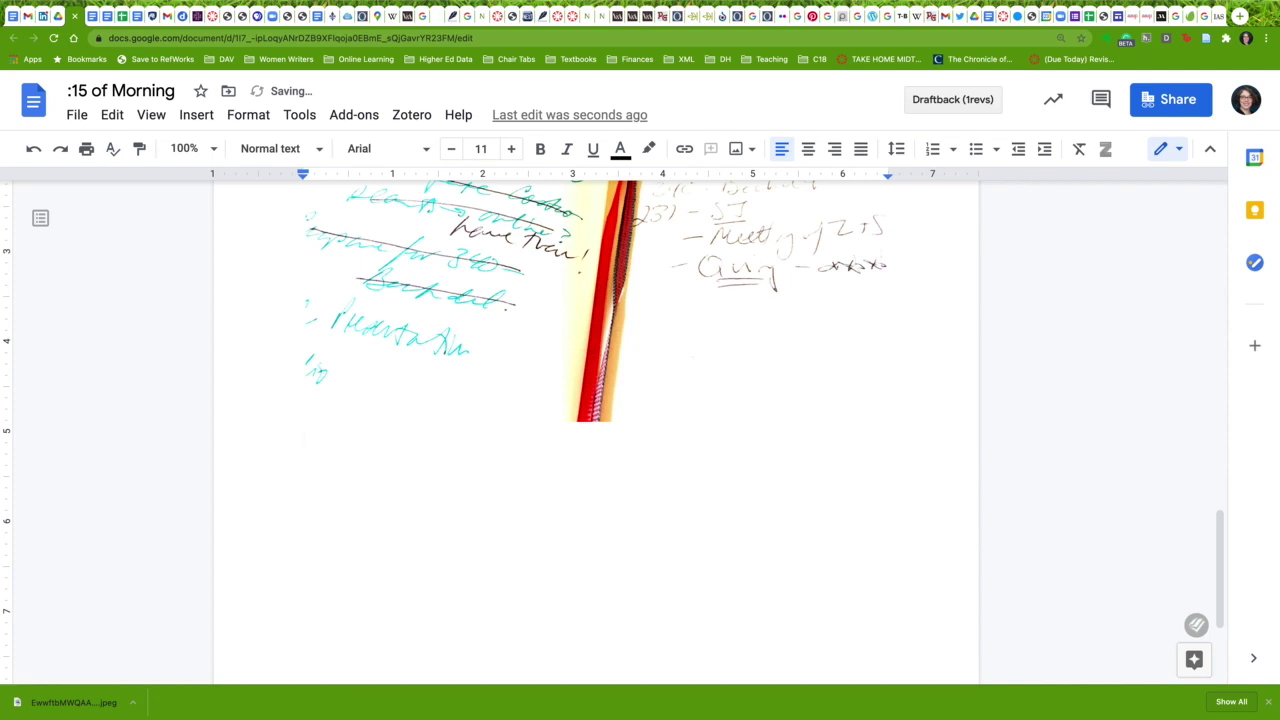
{"action": "type", "text": "Some kind of pl"}
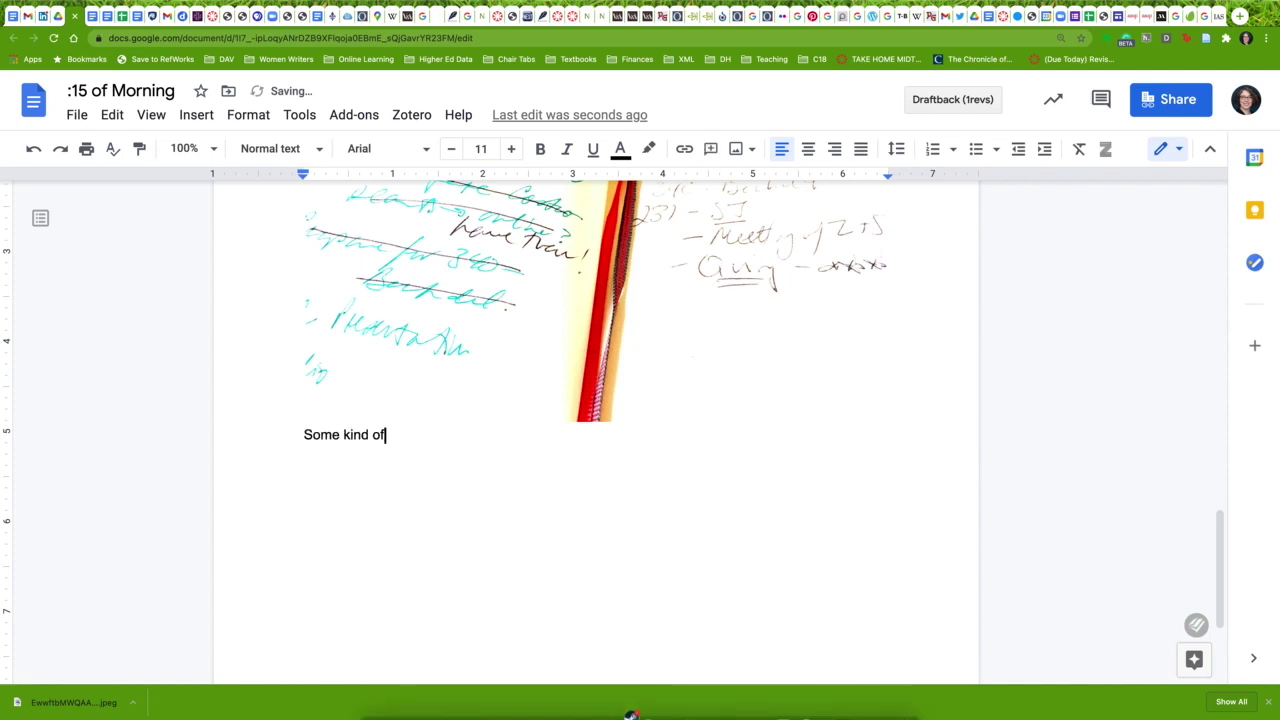
{"action": "type", "text": "an?"}
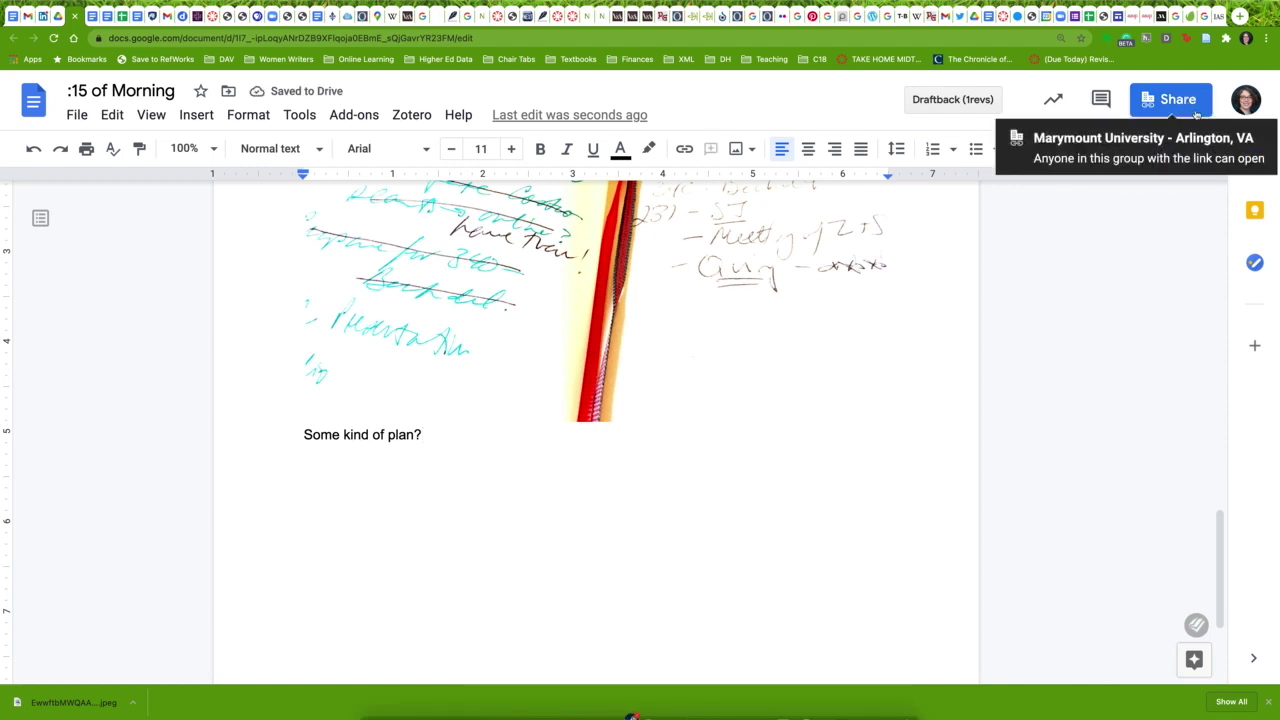
{"action": "key", "text": "Return"}
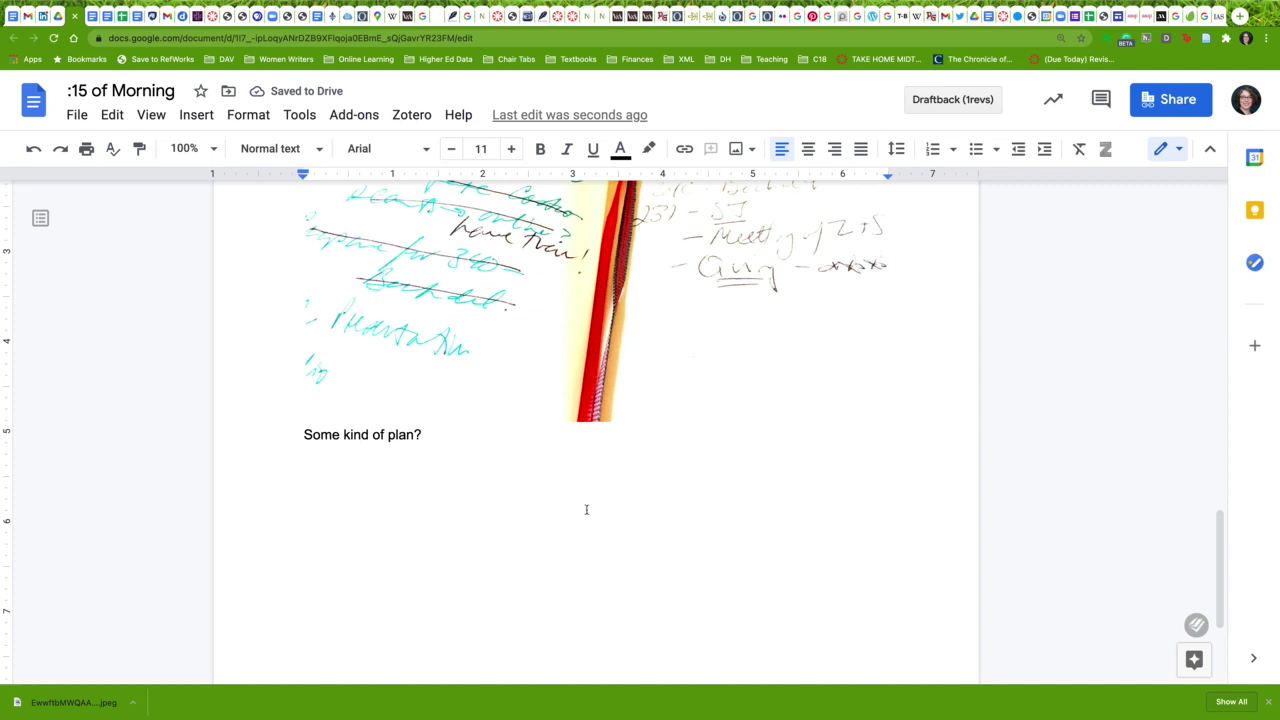
- Insert the curtain-and-window photo from Drive's images
{"action": "left_click", "coordinate": [196, 114]}
{"action": "mouse_move", "coordinate": [228, 148]}
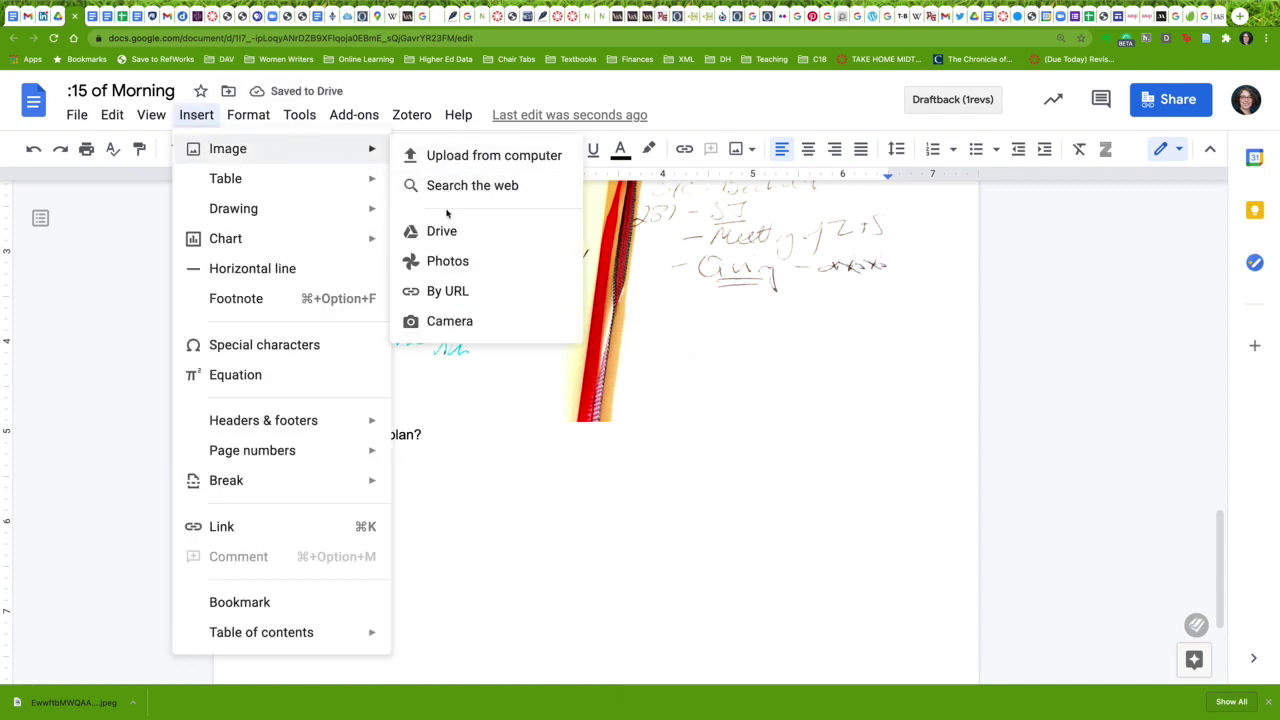
{"action": "left_click", "coordinate": [441, 231]}
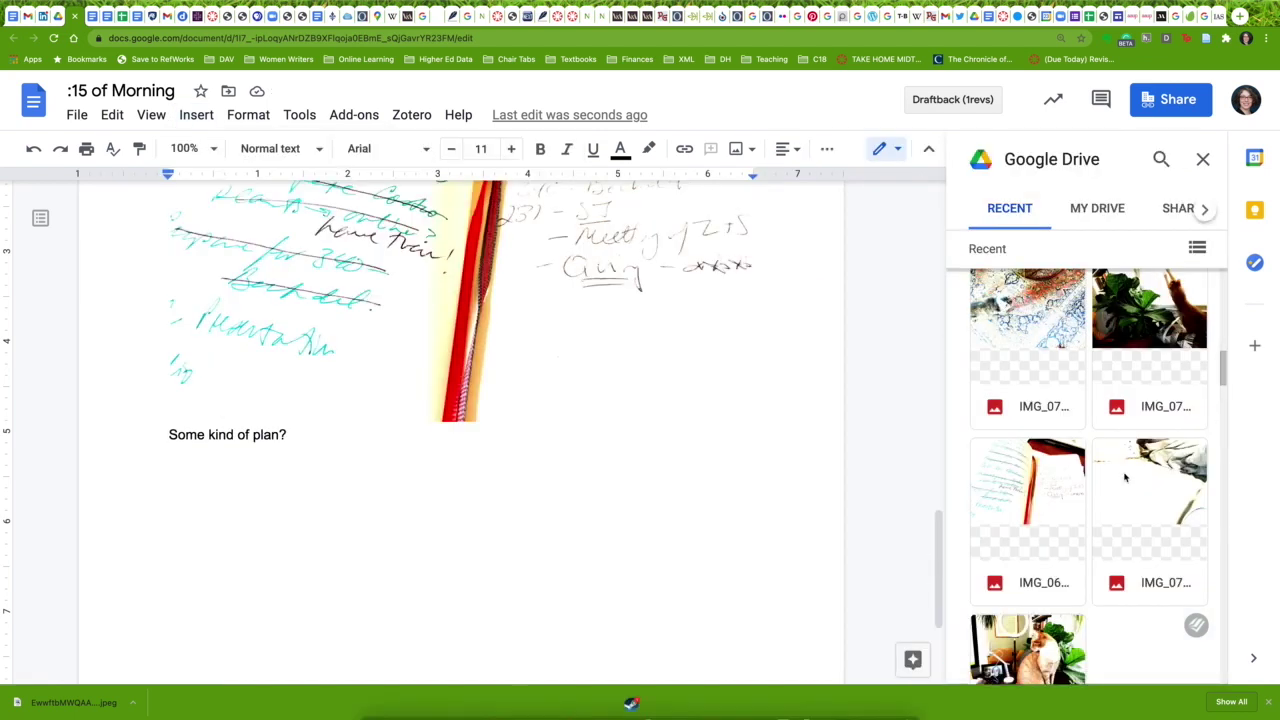
{"action": "scroll", "coordinate": [1125, 478], "scroll_direction": "up", "scroll_amount": 3}
{"action": "scroll", "coordinate": [1125, 478], "scroll_direction": "up", "scroll_amount": 2}
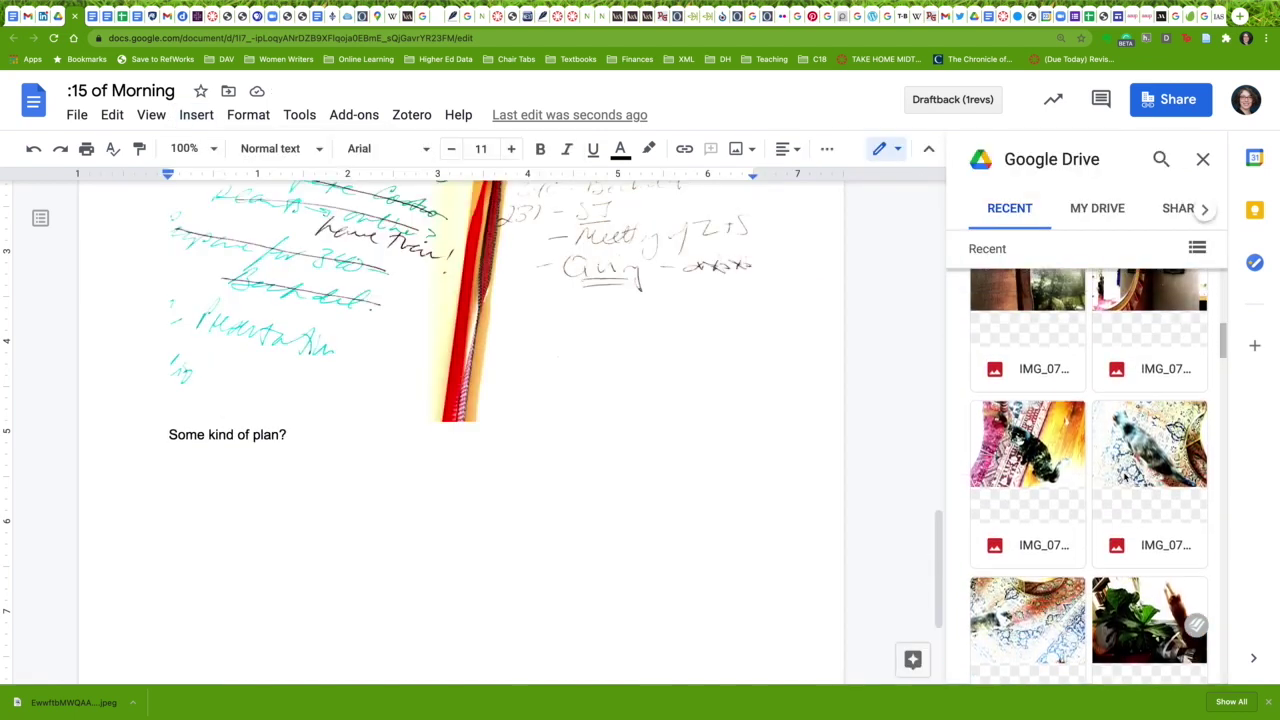
{"action": "scroll", "coordinate": [1125, 478], "scroll_direction": "up", "scroll_amount": 2}
{"action": "scroll", "coordinate": [1128, 478], "scroll_direction": "up", "scroll_amount": 1}
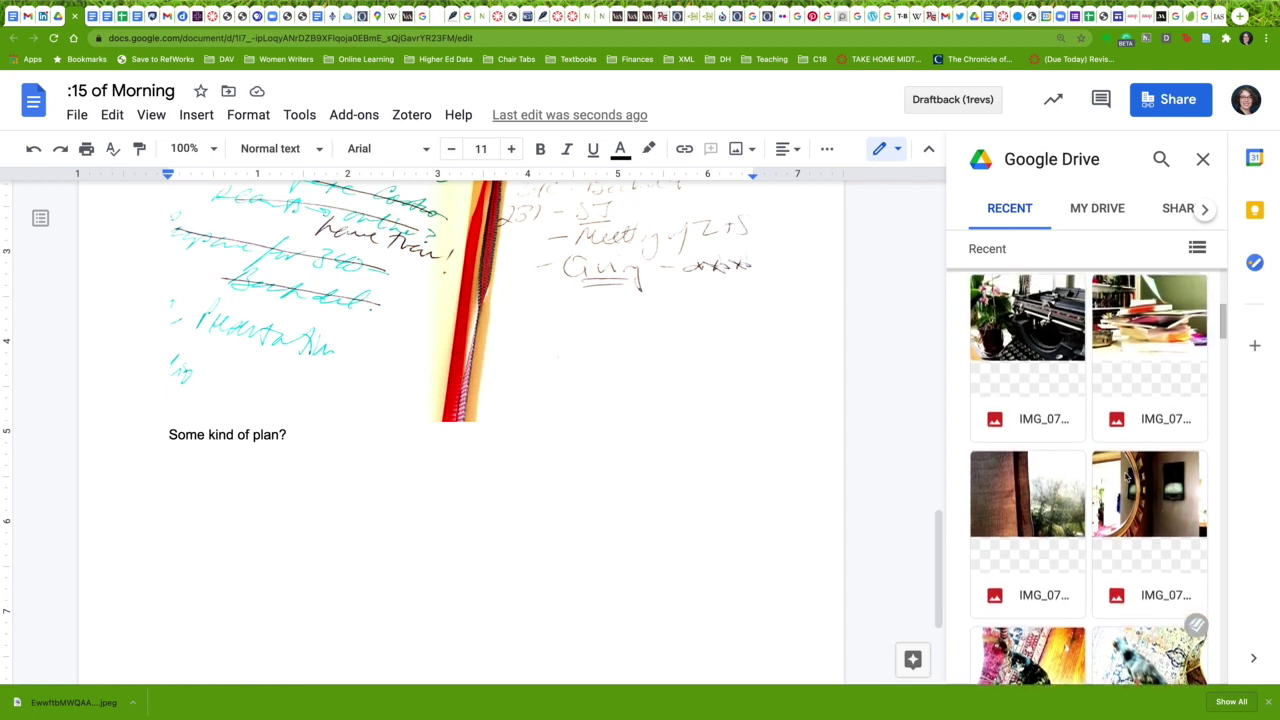
{"action": "scroll", "coordinate": [1128, 478], "scroll_direction": "up", "scroll_amount": 1}
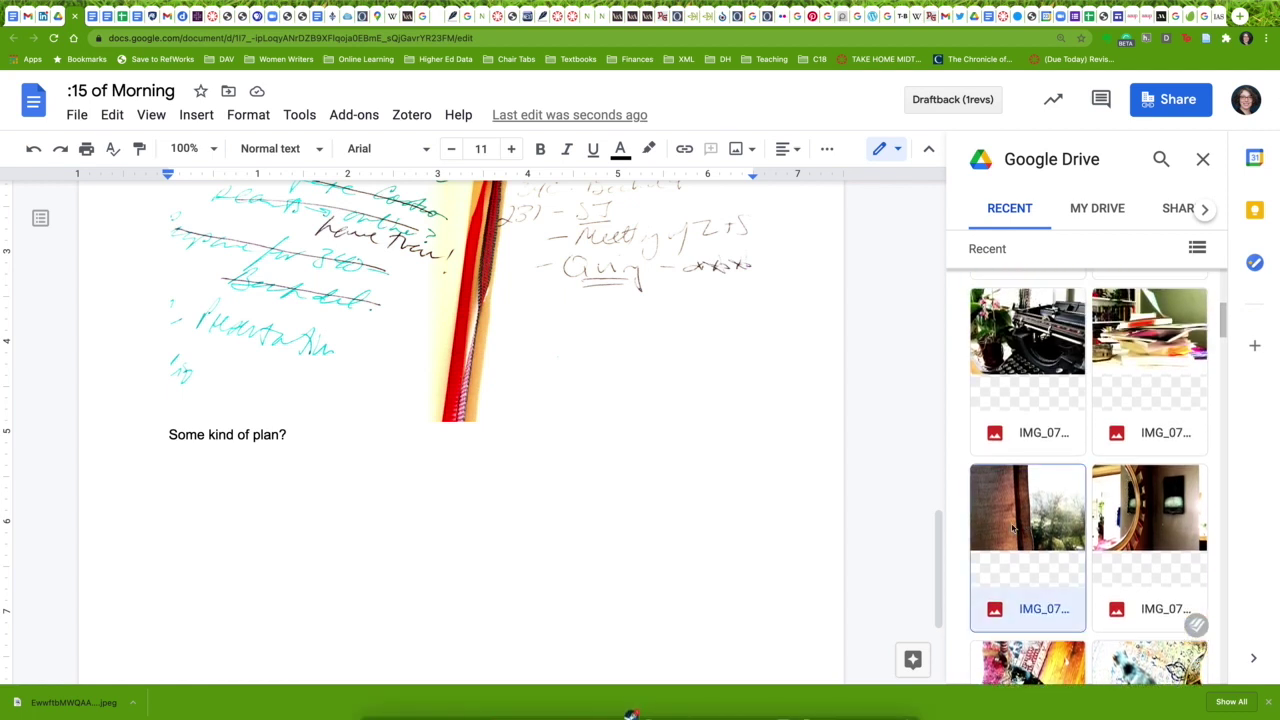
{"action": "left_click", "coordinate": [1016, 528]}
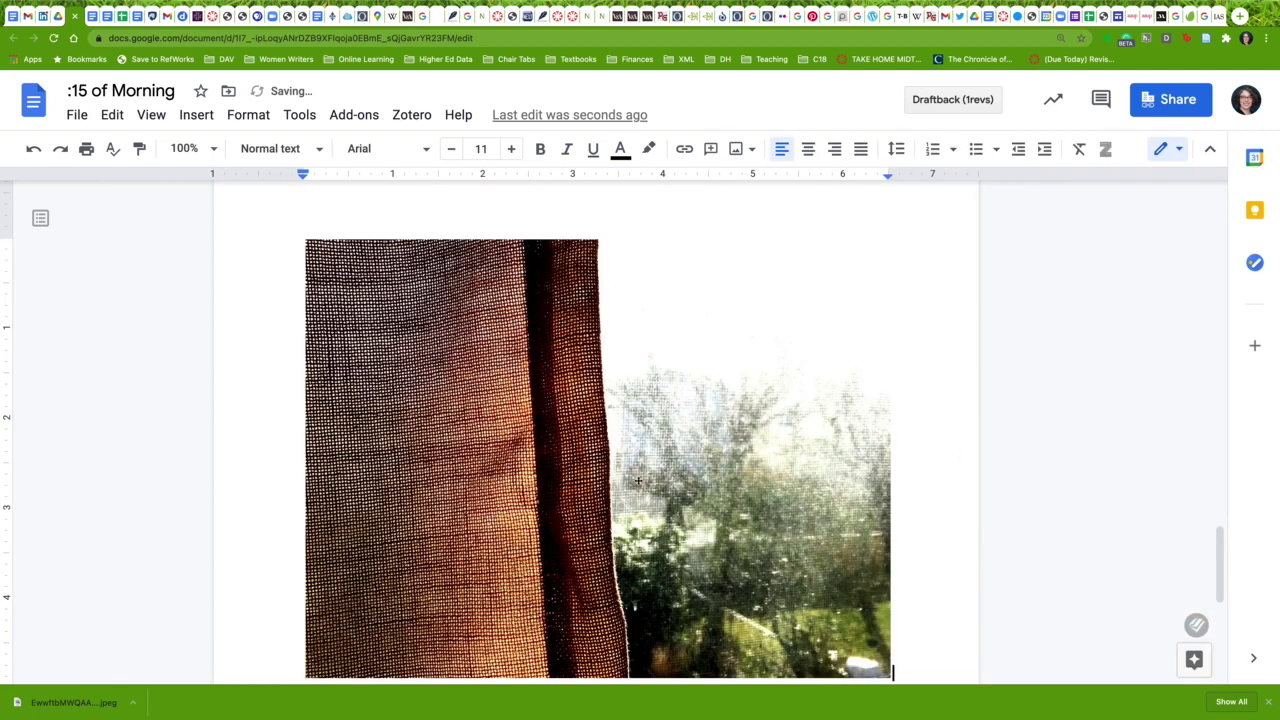
- Caption the curtain photo 'Morning light. Today will be a good day.'
{"action": "scroll", "coordinate": [638, 480], "scroll_direction": "down", "scroll_amount": 3}
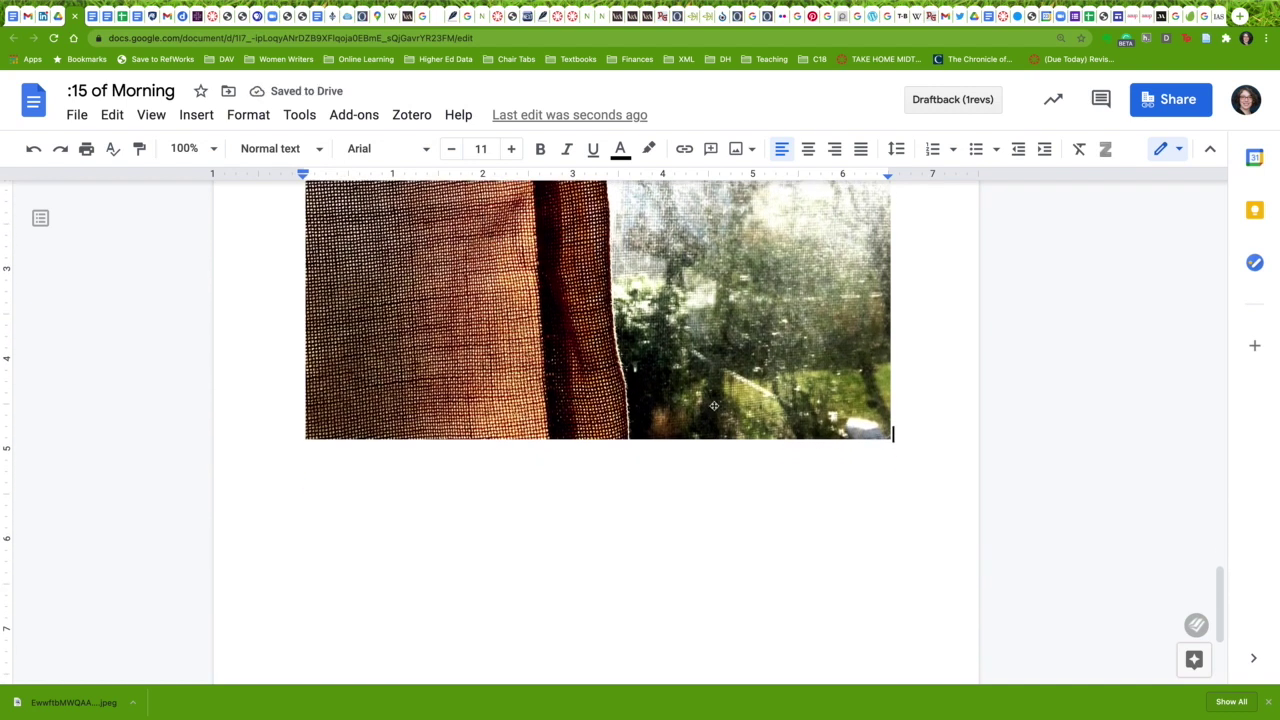
{"action": "left_click", "coordinate": [714, 405]}
{"action": "left_click", "coordinate": [928, 580]}
{"action": "key", "text": "Return"}
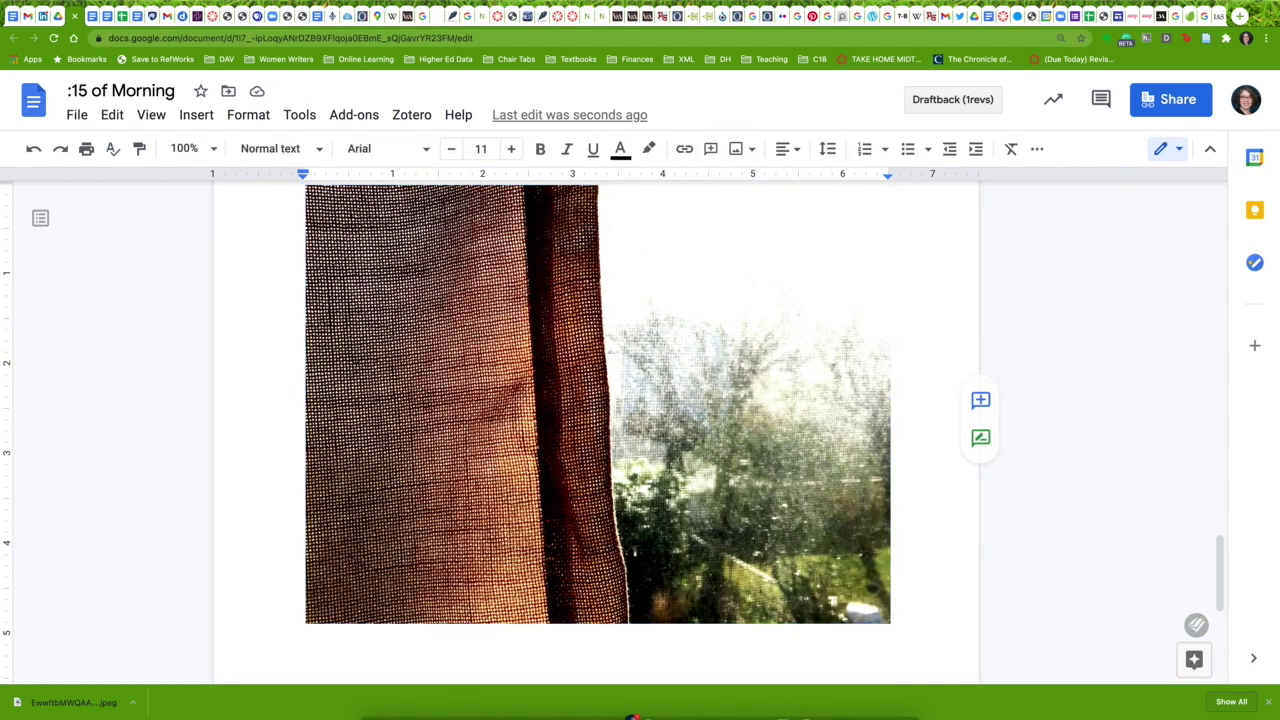
{"action": "type", "text": "Morning "}
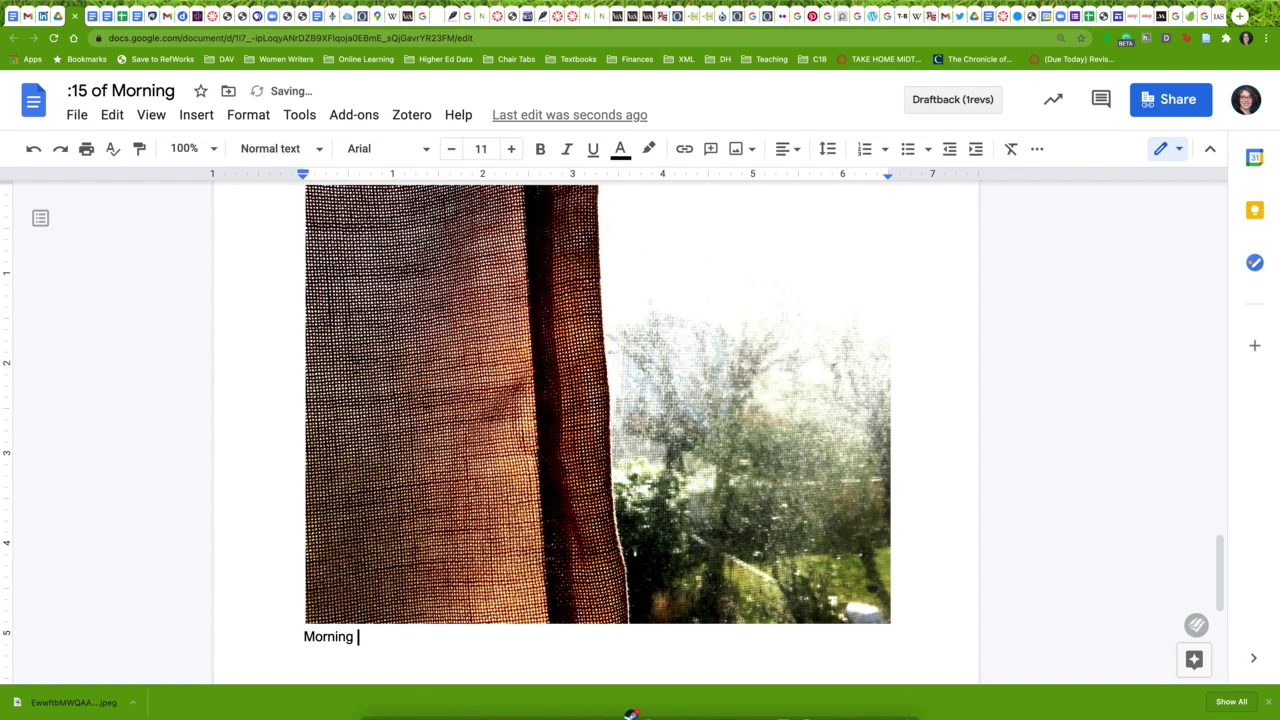
{"action": "type", "text": "light. Tod"}
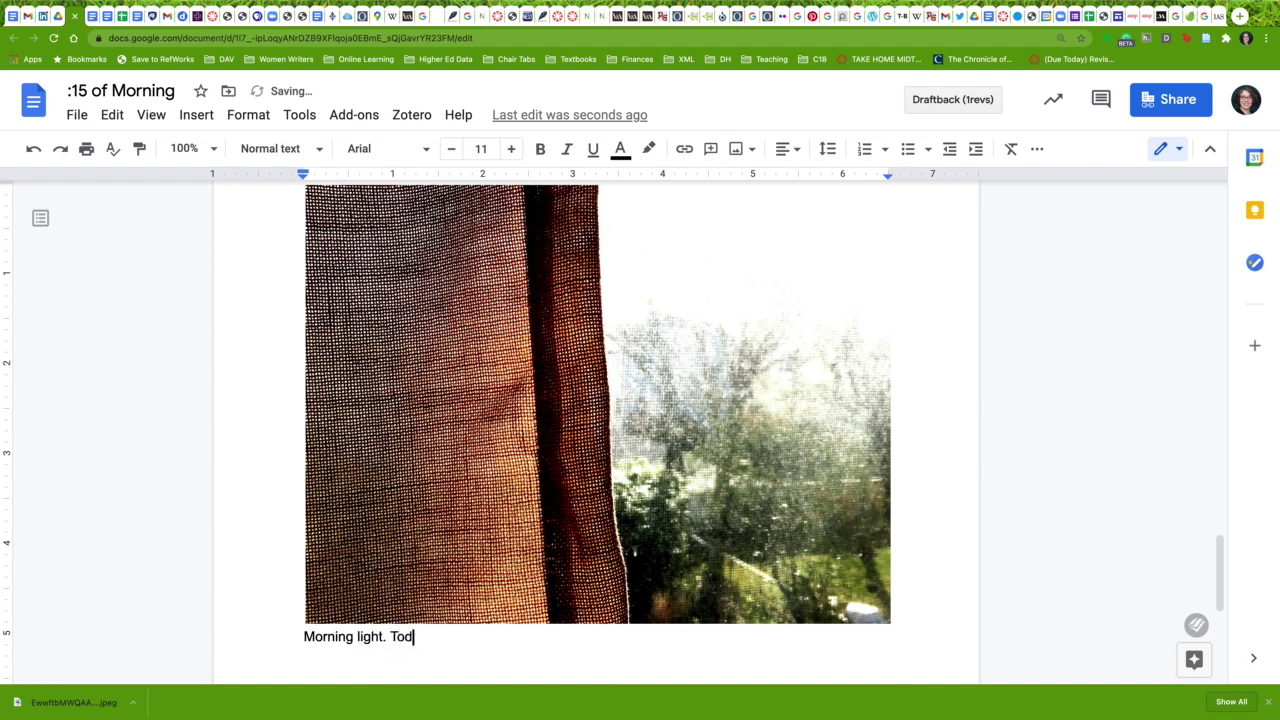
{"action": "type", "text": "ill be a good day."}
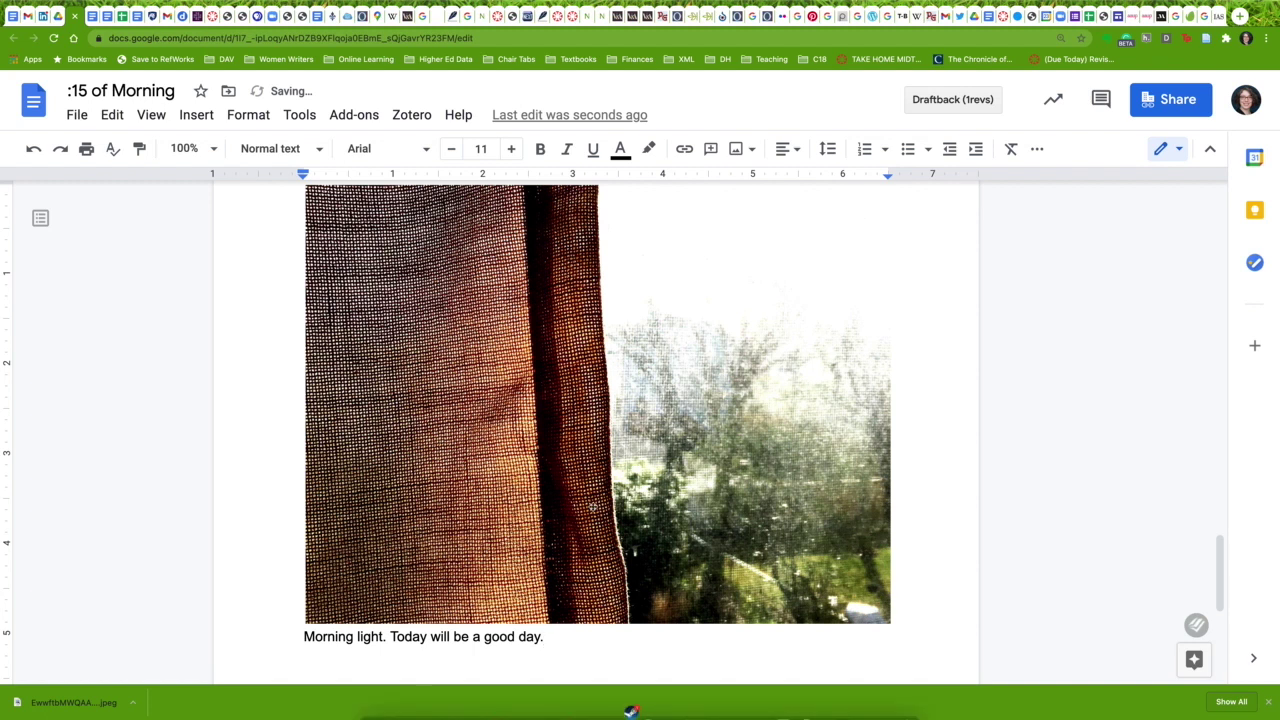
{"action": "scroll", "coordinate": [482, 503], "scroll_direction": "up", "scroll_amount": 3}
- Select and delete the misplaced 'Morning light' caption line
{"action": "left_click", "coordinate": [482, 503]}
{"action": "scroll", "coordinate": [481, 502], "scroll_direction": "down", "scroll_amount": 2}
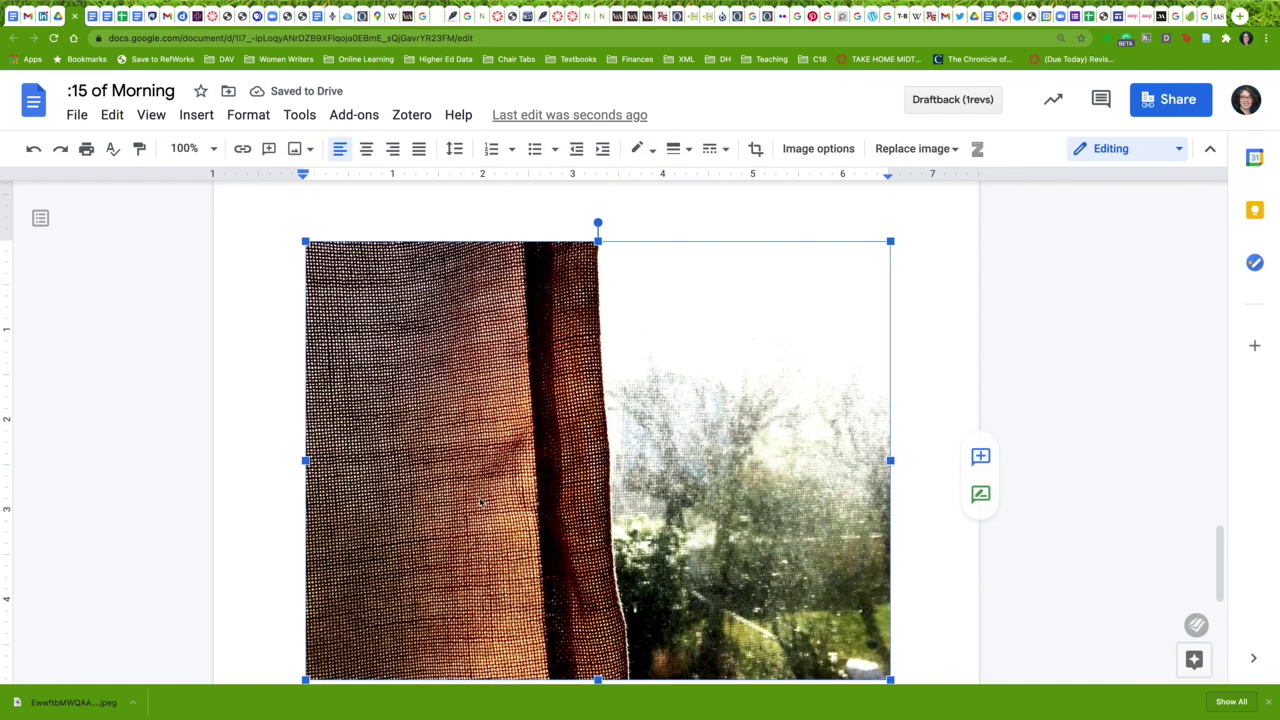
{"action": "key", "text": "Down"}
{"action": "scroll", "coordinate": [480, 498], "scroll_direction": "up", "scroll_amount": 2}
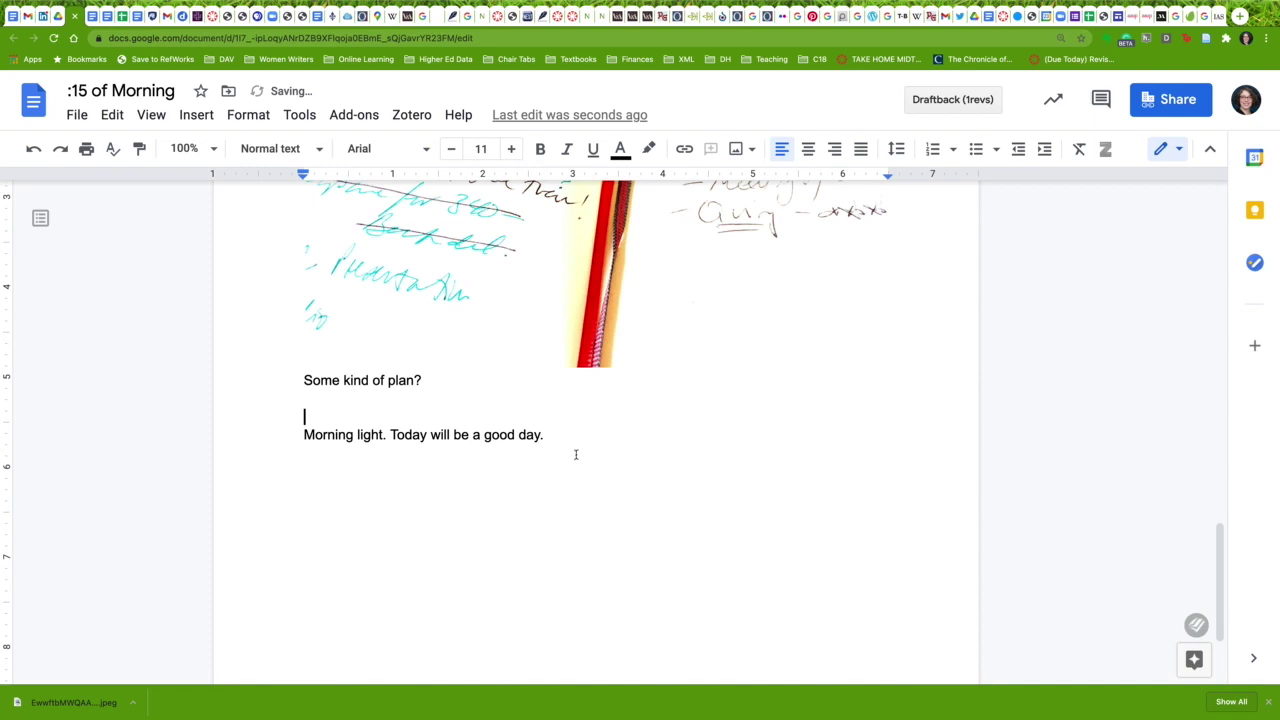
{"action": "scroll", "coordinate": [566, 457], "scroll_direction": "up", "scroll_amount": 2}
{"action": "scroll", "coordinate": [574, 457], "scroll_direction": "up", "scroll_amount": 5}
{"action": "scroll", "coordinate": [559, 410], "scroll_direction": "up", "scroll_amount": 1}
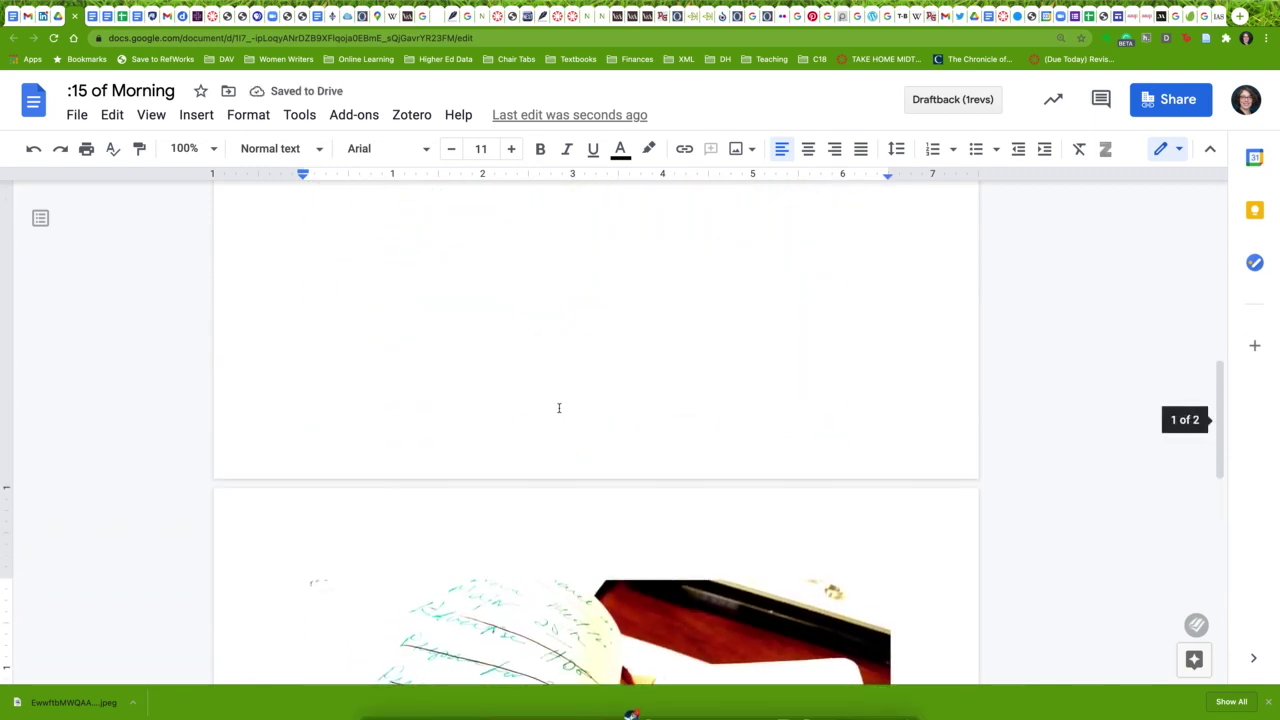
{"action": "scroll", "coordinate": [560, 400], "scroll_direction": "down", "scroll_amount": 9}
{"action": "scroll", "coordinate": [582, 400], "scroll_direction": "up", "scroll_amount": 5}
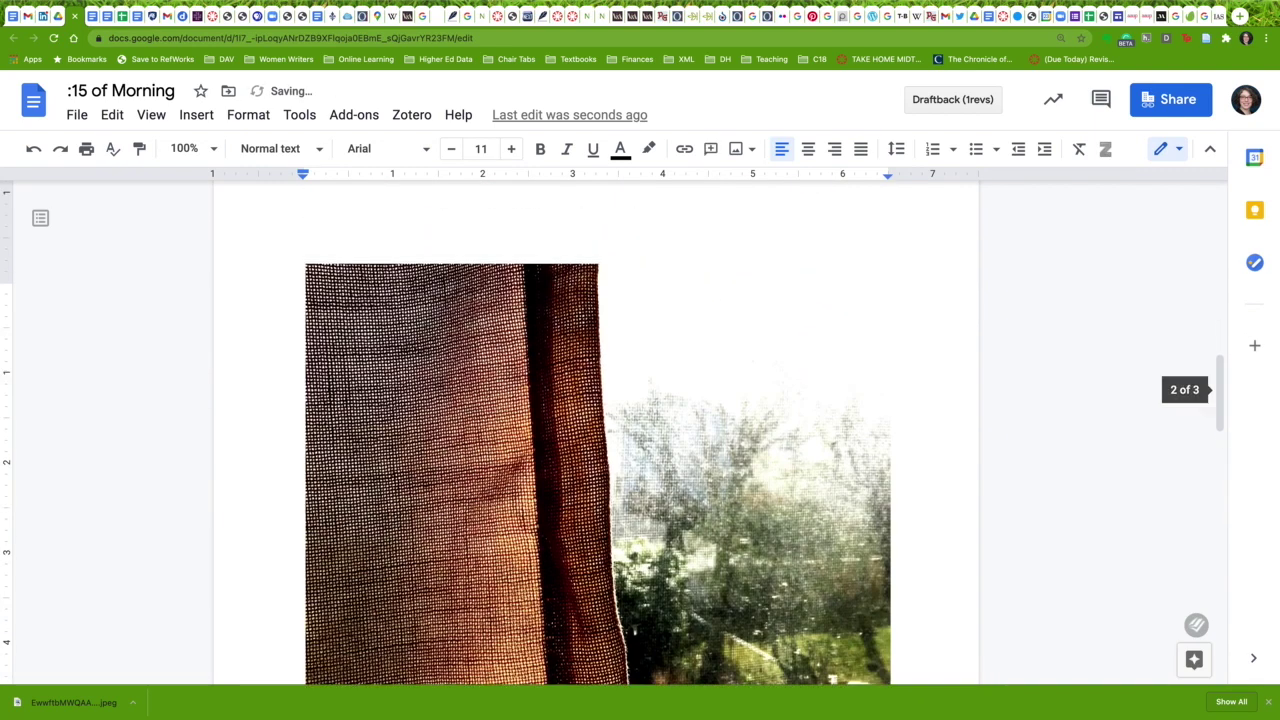
{"action": "scroll", "coordinate": [582, 400], "scroll_direction": "down", "scroll_amount": 3}
{"action": "scroll", "coordinate": [582, 363], "scroll_direction": "down", "scroll_amount": 5}
{"action": "scroll", "coordinate": [582, 363], "scroll_direction": "down", "scroll_amount": 5}
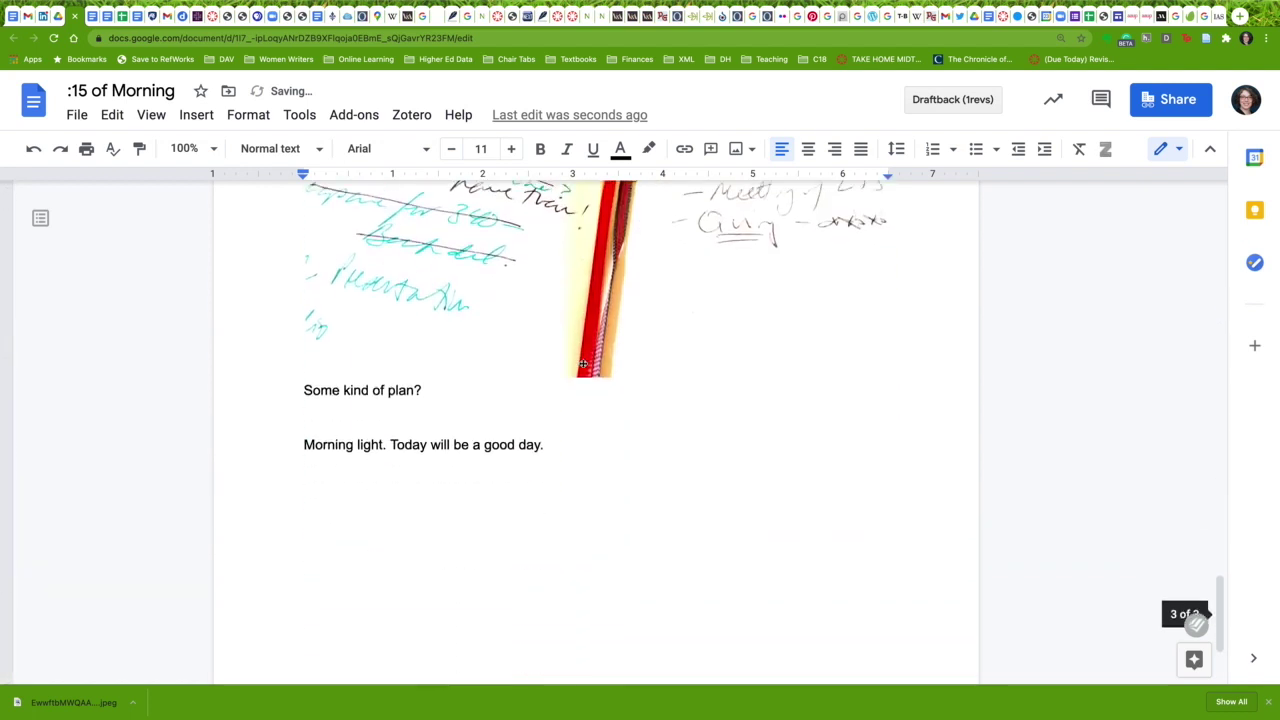
{"action": "scroll", "coordinate": [574, 374], "scroll_direction": "down", "scroll_amount": 1}
{"action": "left_click_drag", "start_coordinate": [560, 352], "coordinate": [287, 350]}
{"action": "key", "text": "BackSpace"}
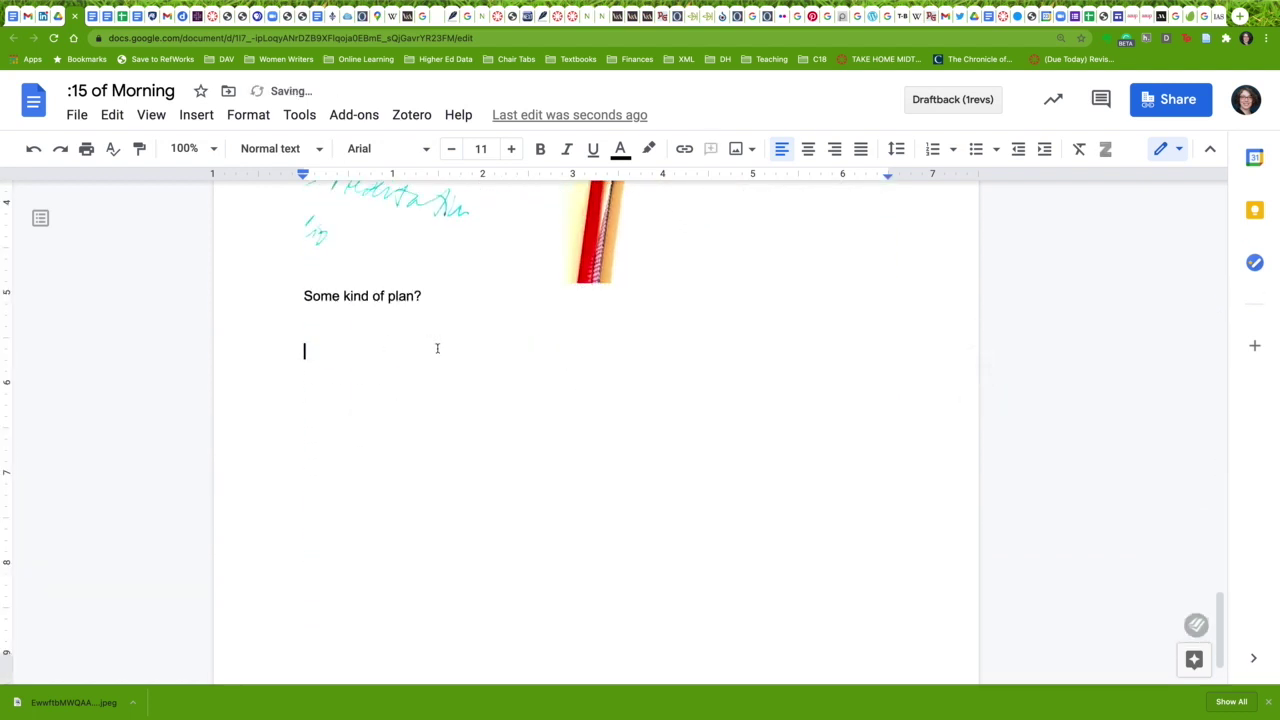
- Undo the deletion so the caption returns beneath the curtain photo
{"action": "scroll", "coordinate": [437, 348], "scroll_direction": "up", "scroll_amount": 3}
{"action": "scroll", "coordinate": [439, 347], "scroll_direction": "up", "scroll_amount": 3}
{"action": "scroll", "coordinate": [441, 346], "scroll_direction": "up", "scroll_amount": 2}
{"action": "scroll", "coordinate": [441, 346], "scroll_direction": "down", "scroll_amount": 5}
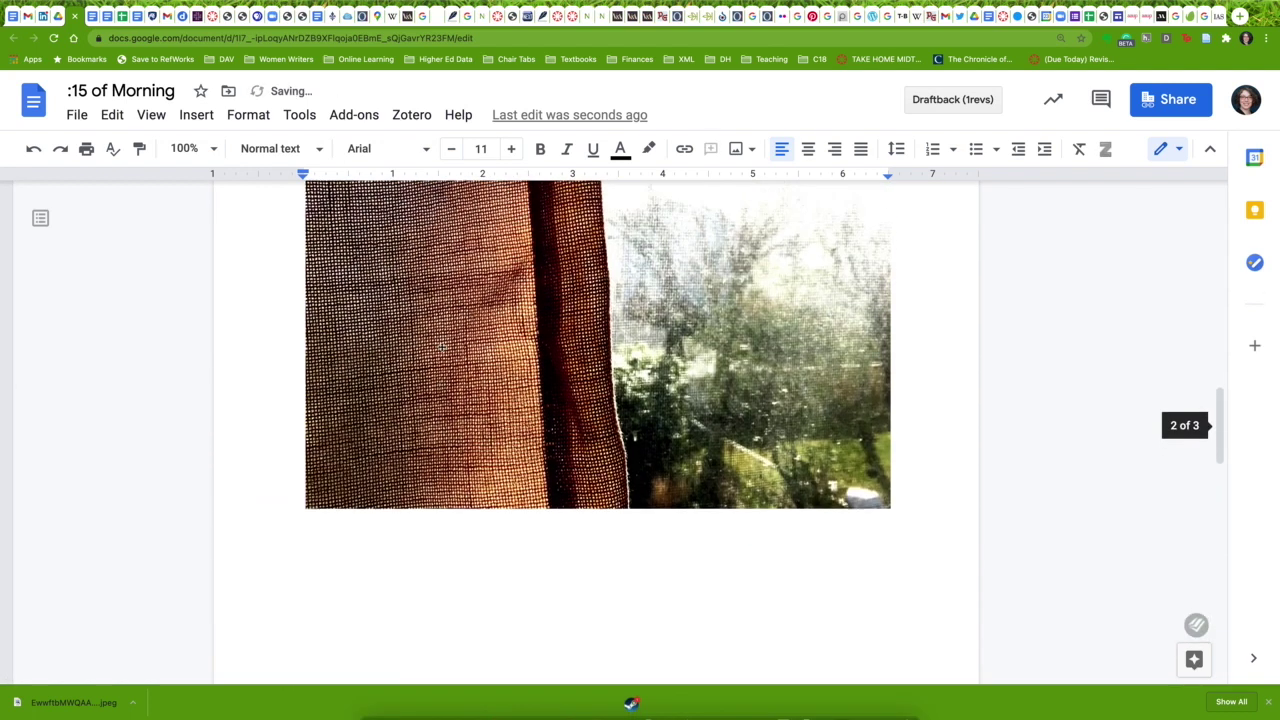
{"action": "scroll", "coordinate": [460, 557], "scroll_direction": "up", "scroll_amount": 1}
{"action": "left_click", "coordinate": [460, 557]}
{"action": "left_click", "coordinate": [920, 604]}
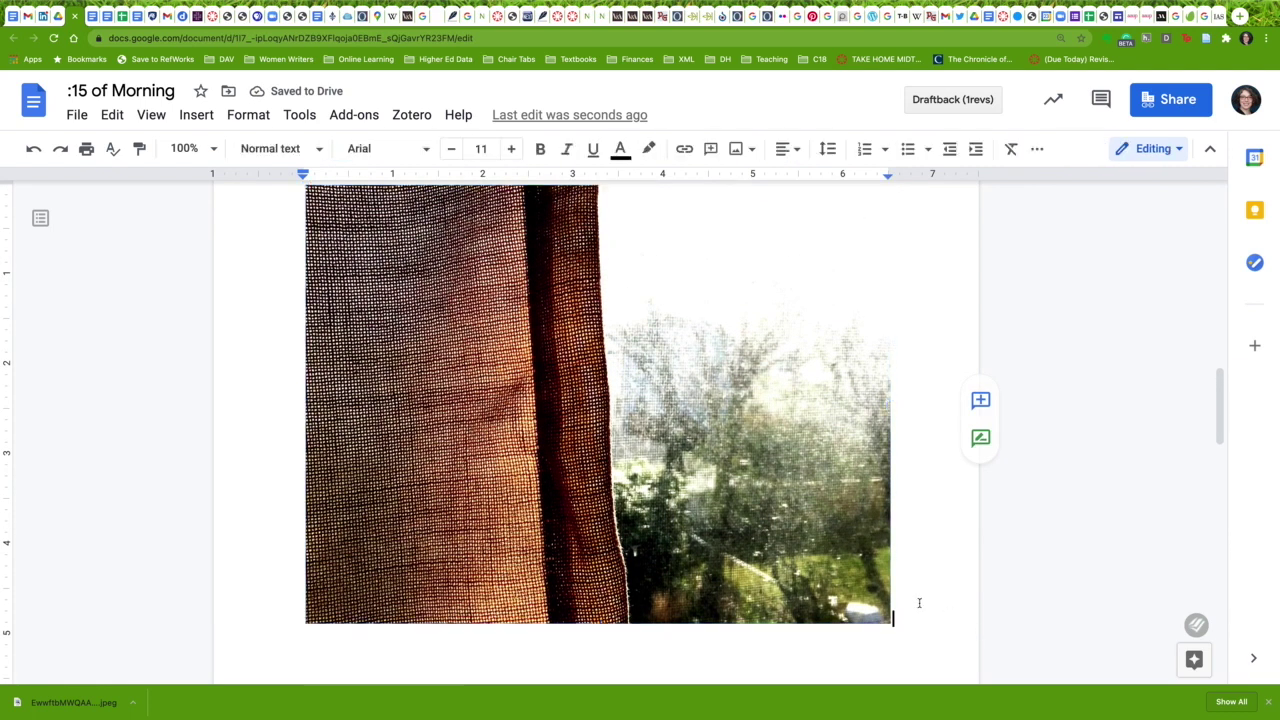
{"action": "key", "text": "ctrl+z"}
- Start an empty line after the 'Some kind of plan?' caption
{"action": "scroll", "coordinate": [909, 598], "scroll_direction": "down", "scroll_amount": 3}
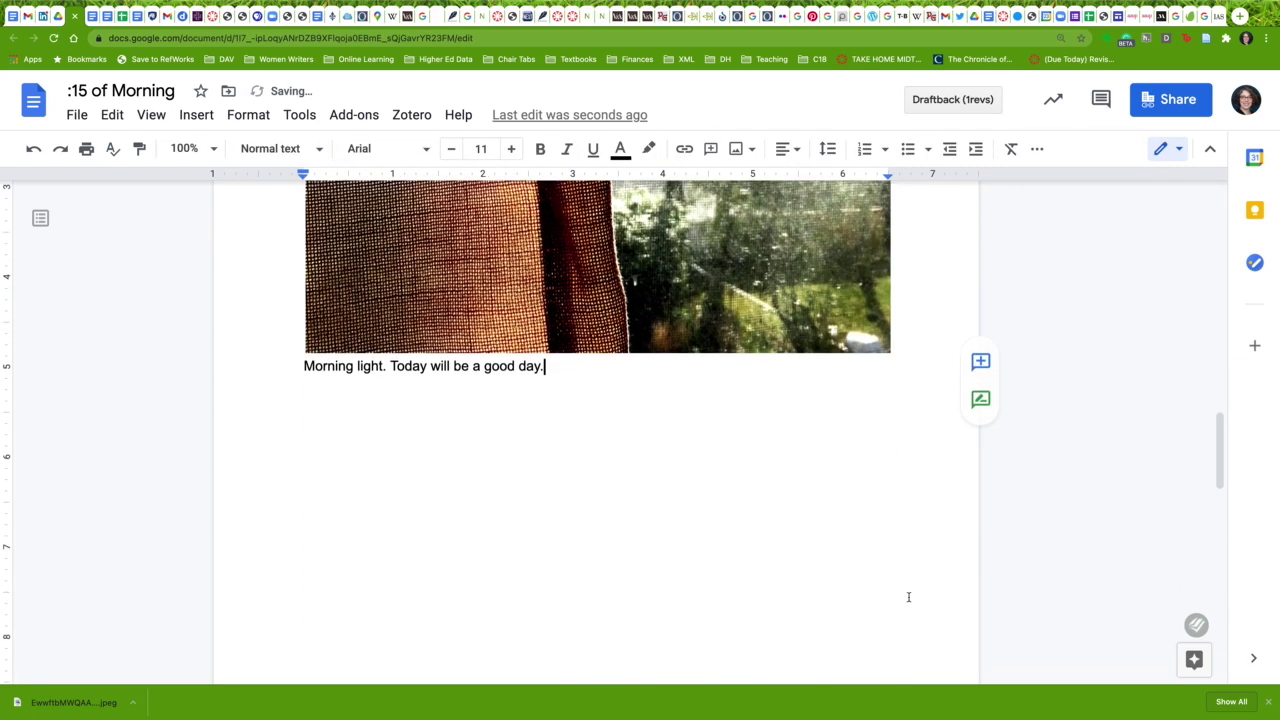
{"action": "scroll", "coordinate": [909, 598], "scroll_direction": "down", "scroll_amount": 4}
{"action": "scroll", "coordinate": [909, 598], "scroll_direction": "down", "scroll_amount": 2}
{"action": "scroll", "coordinate": [908, 597], "scroll_direction": "down", "scroll_amount": 5}
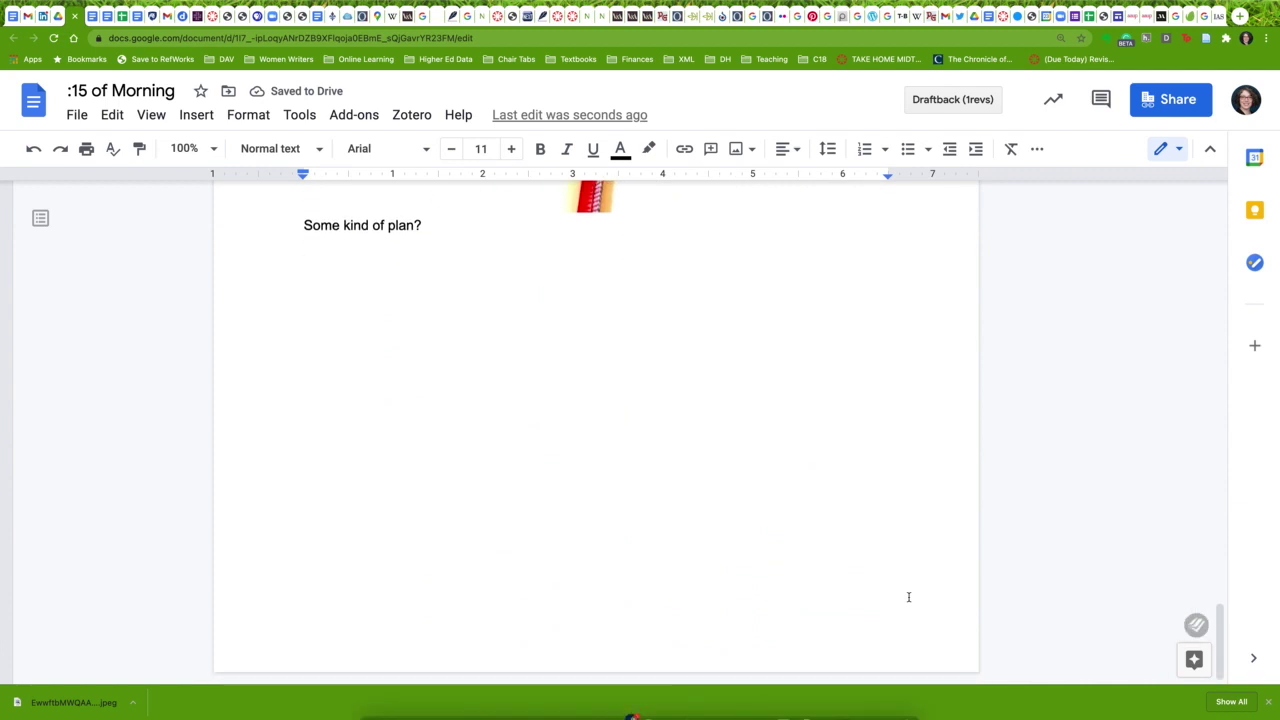
{"action": "left_click", "coordinate": [443, 224]}
{"action": "key", "text": "Return"}
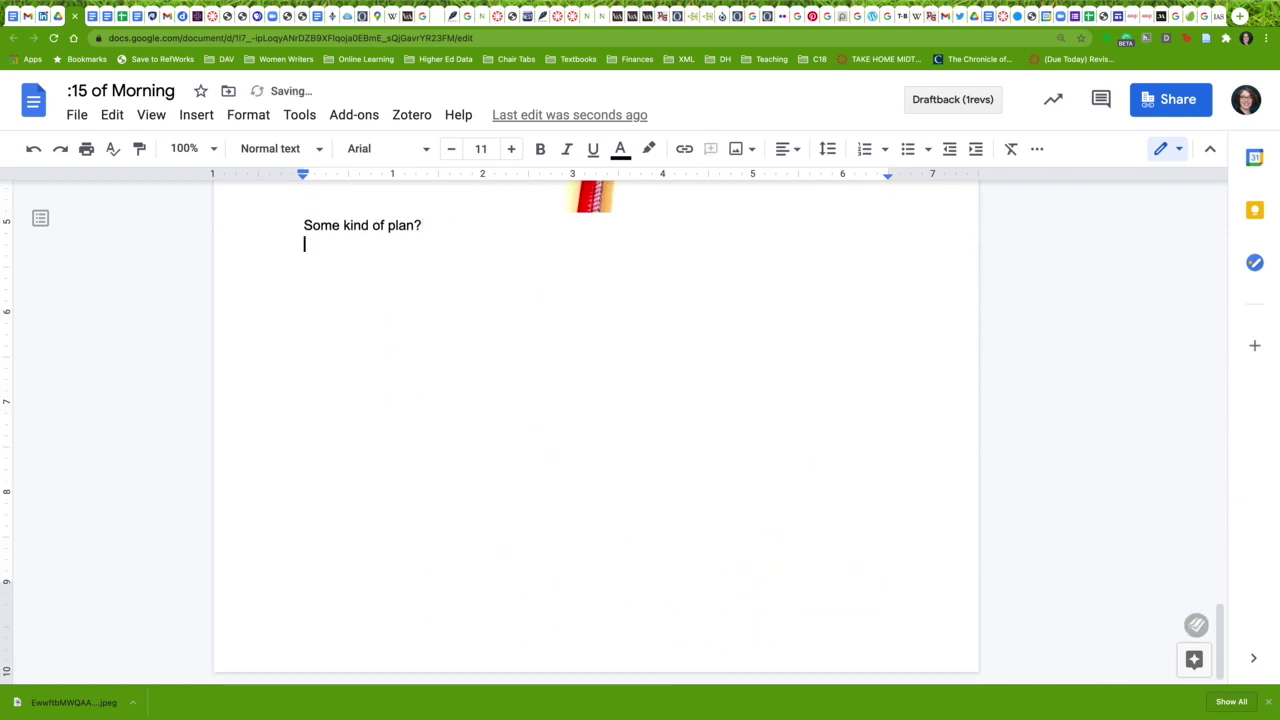
- Insert the messy books photo from Drive, captioned 'Making a day out of a pile.'
{"action": "left_click", "coordinate": [196, 115]}
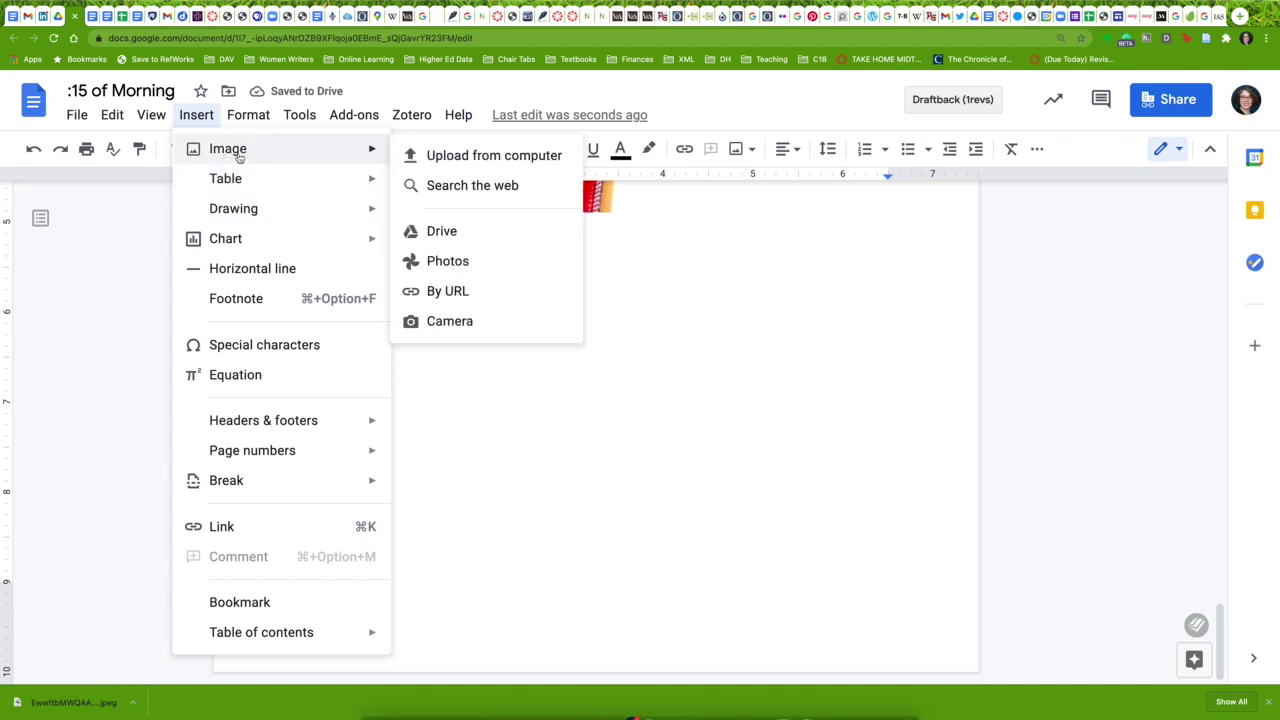
{"action": "mouse_move", "coordinate": [228, 148]}
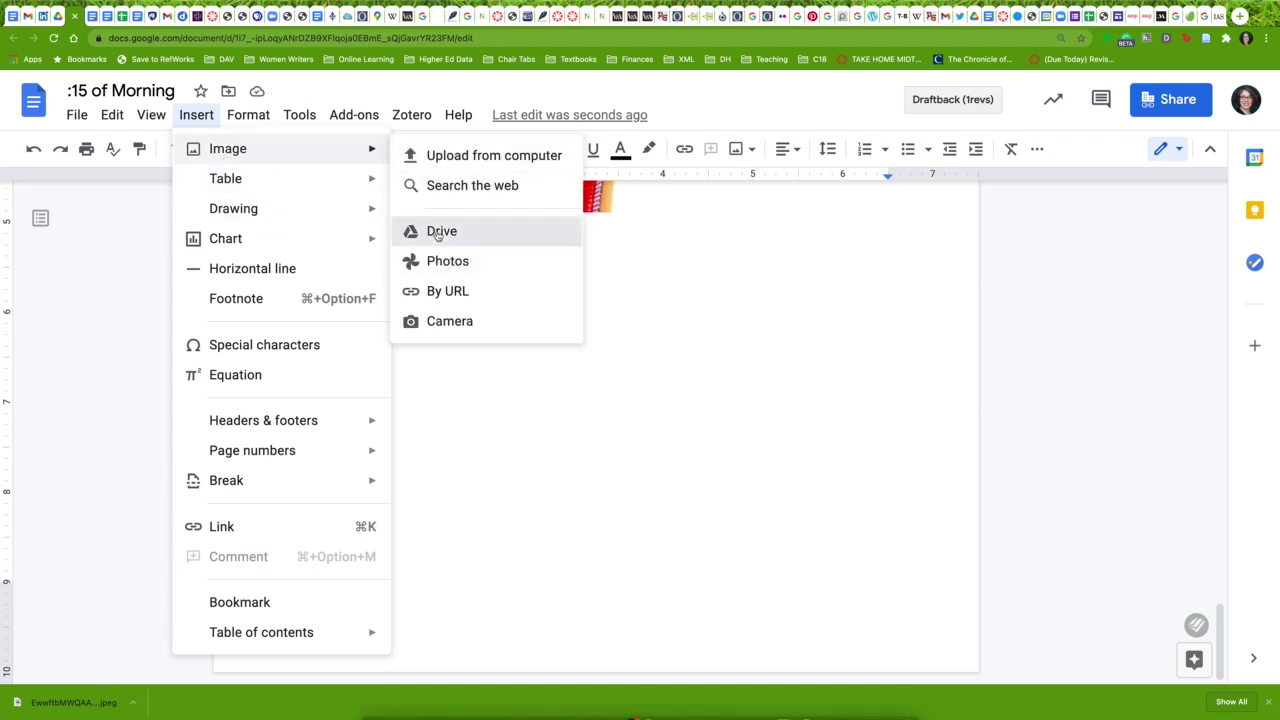
{"action": "left_click", "coordinate": [440, 231]}
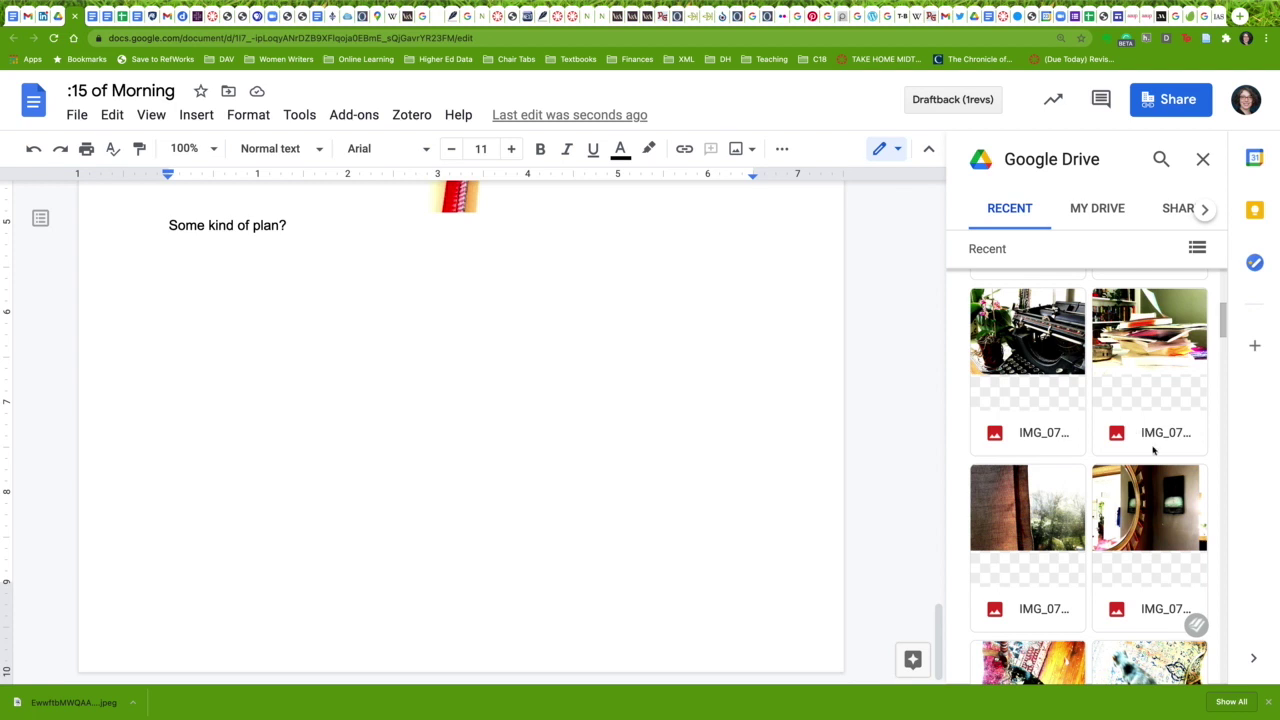
{"action": "double_click", "coordinate": [1163, 333]}
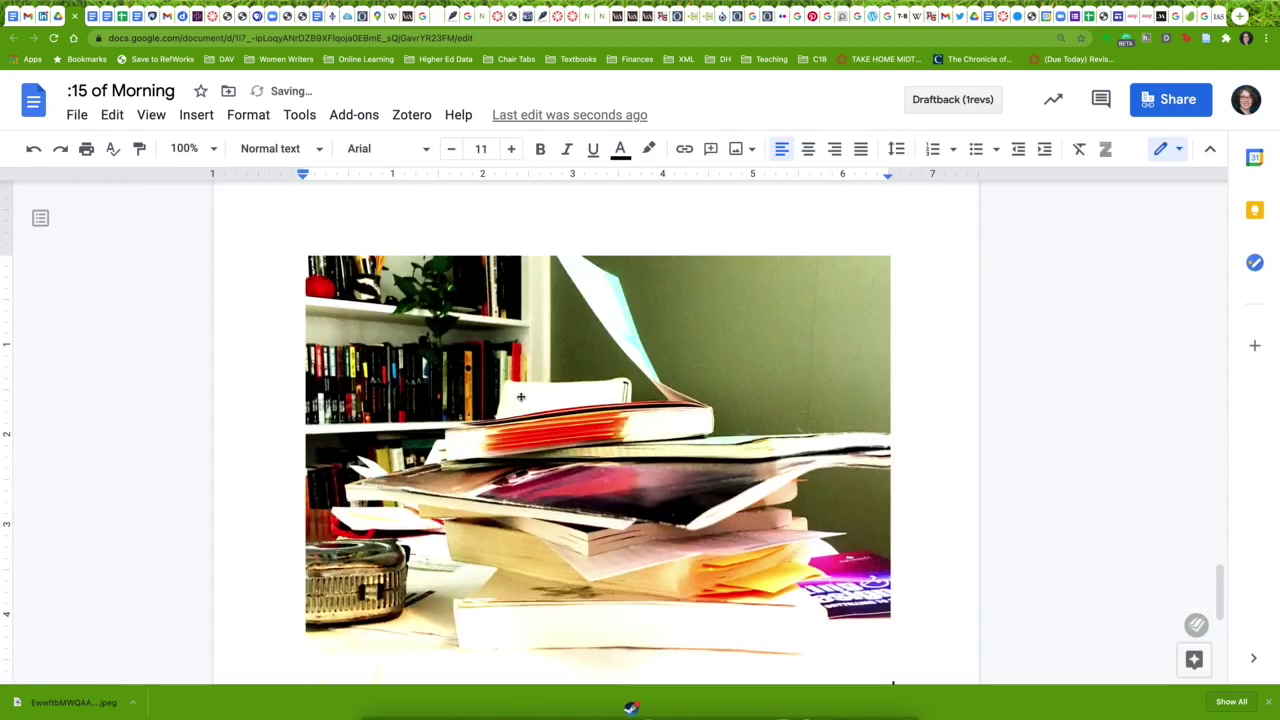
{"action": "scroll", "coordinate": [693, 453], "scroll_direction": "down", "scroll_amount": 4}
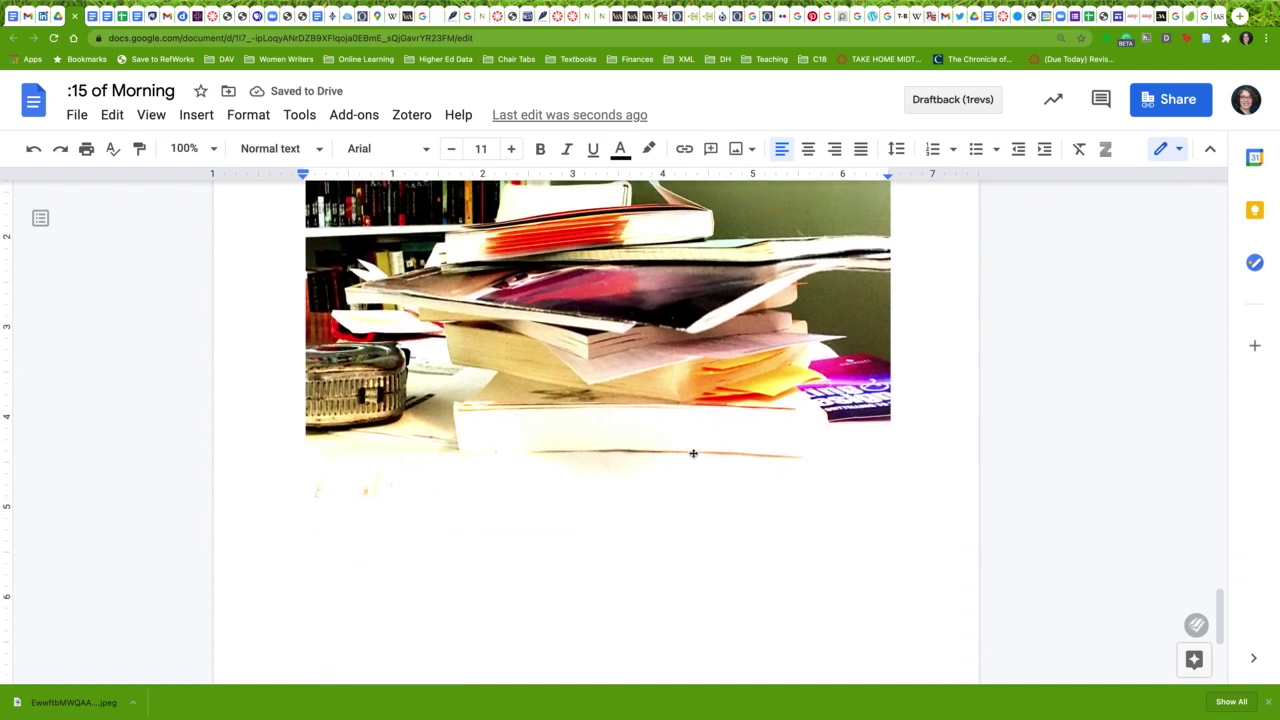
{"action": "key", "text": "Return"}
{"action": "type", "text": "Making a"}
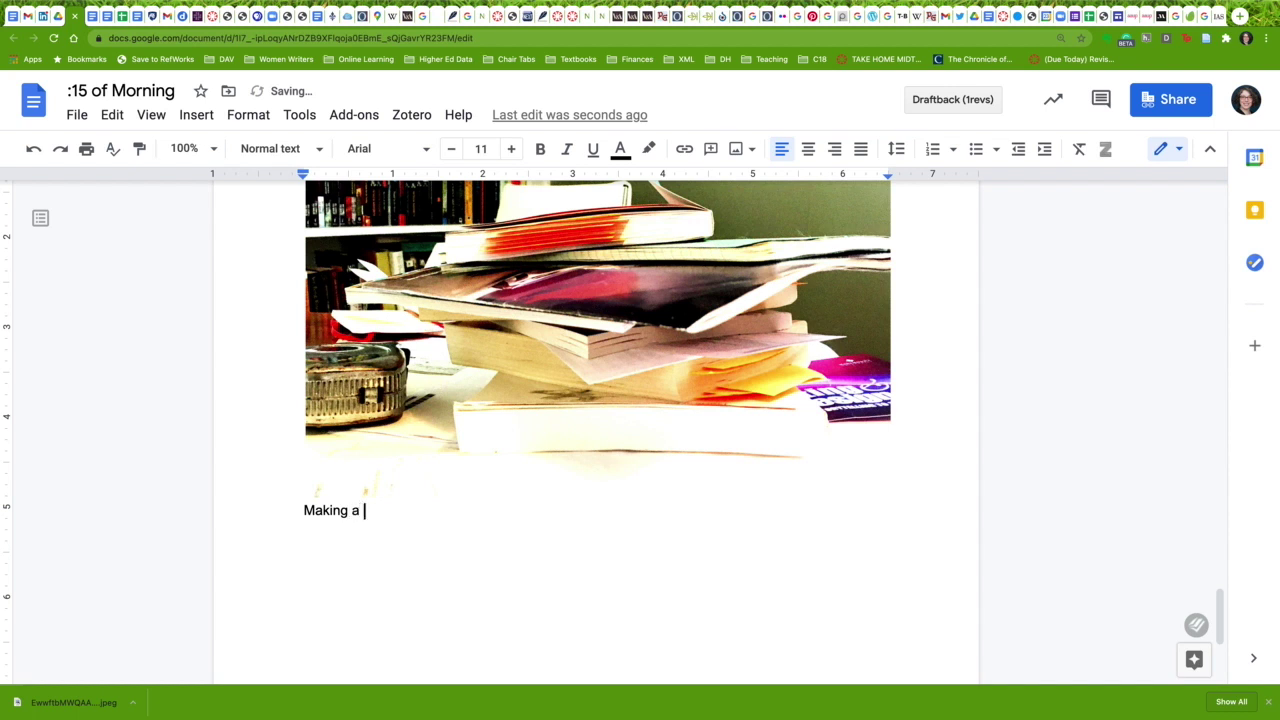
{"action": "type", "text": "day out of "}
{"action": "type", "text": "a pile"}
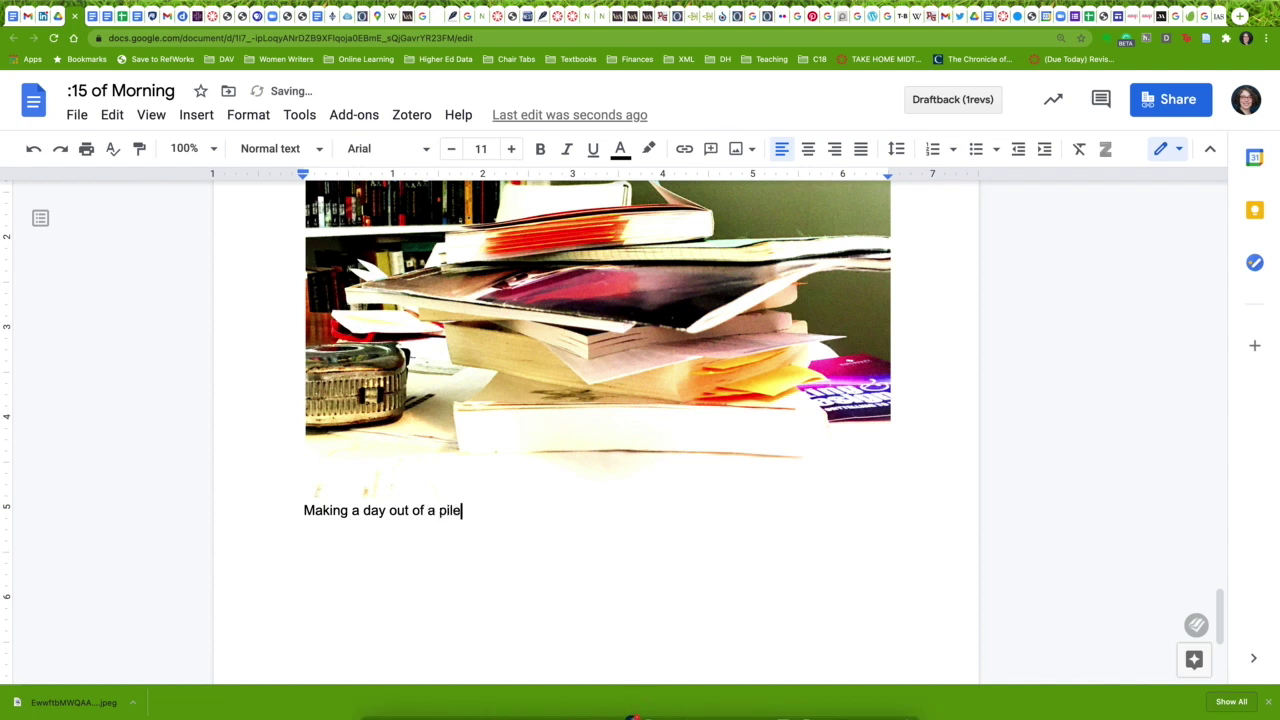
{"action": "type", "text": "."}
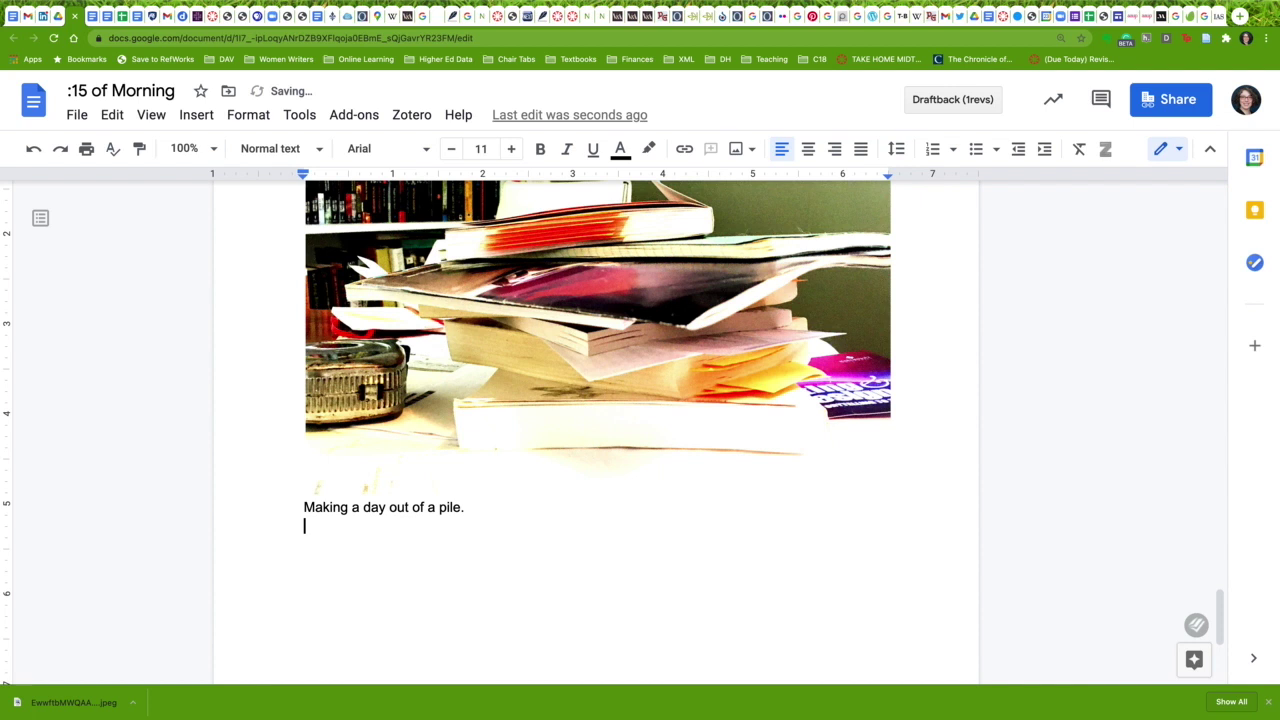
- Insert the white coffee mug photo from Drive with the caption 'Coffee, first!'
{"action": "left_click", "coordinate": [205, 115]}
{"action": "mouse_move", "coordinate": [228, 148]}
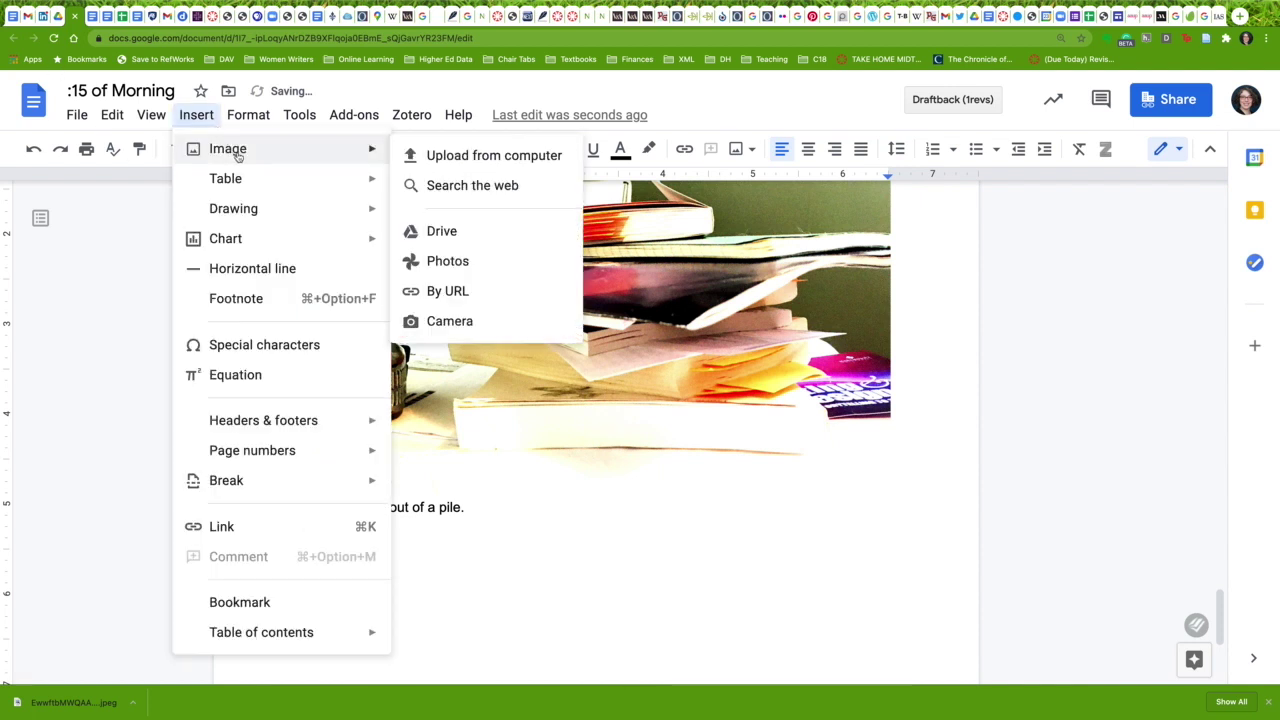
{"action": "left_click", "coordinate": [475, 235]}
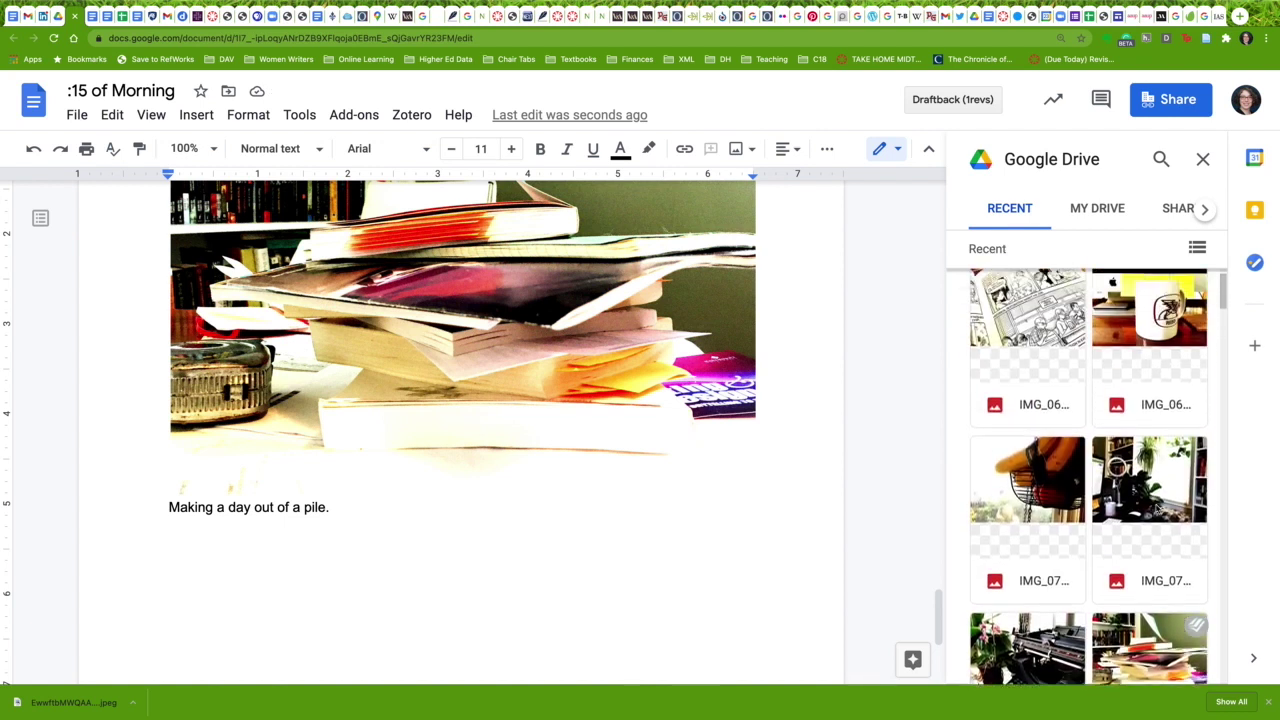
{"action": "left_click", "coordinate": [1150, 376]}
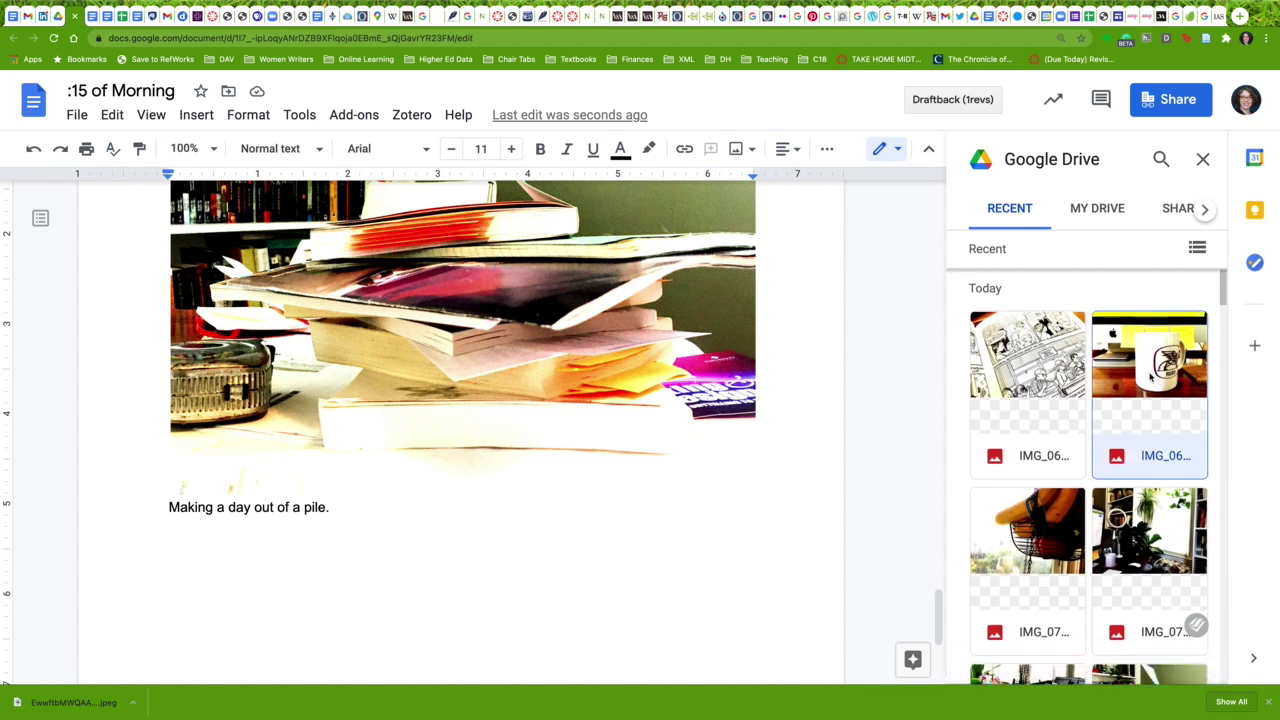
{"action": "scroll", "coordinate": [551, 497], "scroll_direction": "down", "scroll_amount": 7}
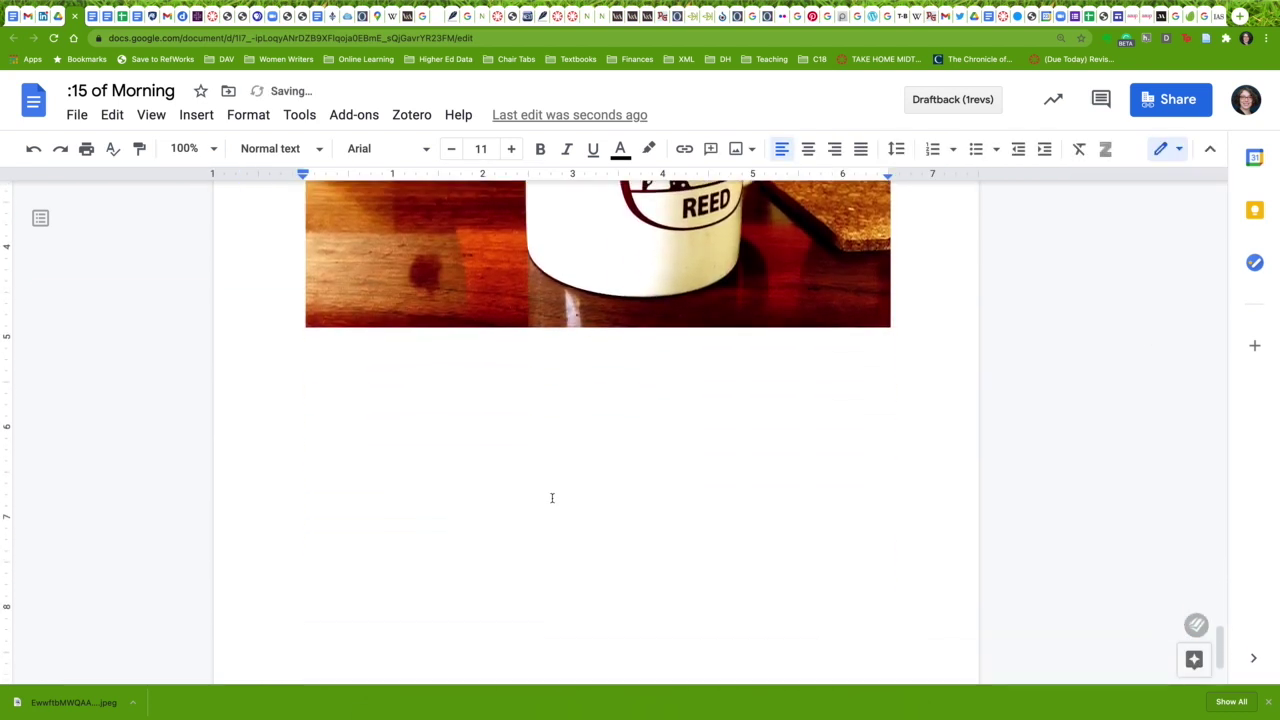
{"action": "type", "text": "Cofee, first!"}
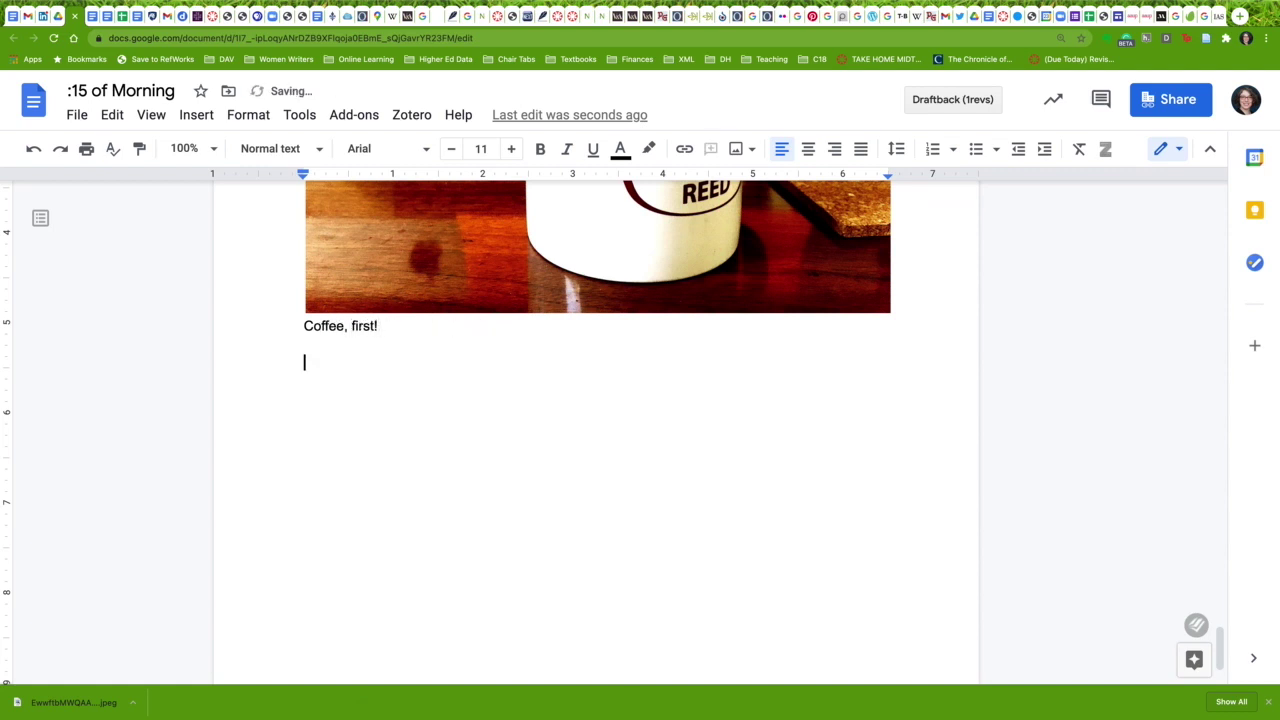
- Cancel the computer upload and insert the hanging wire basket photo from Drive instead
{"action": "left_click", "coordinate": [196, 116]}
{"action": "mouse_move", "coordinate": [228, 148]}
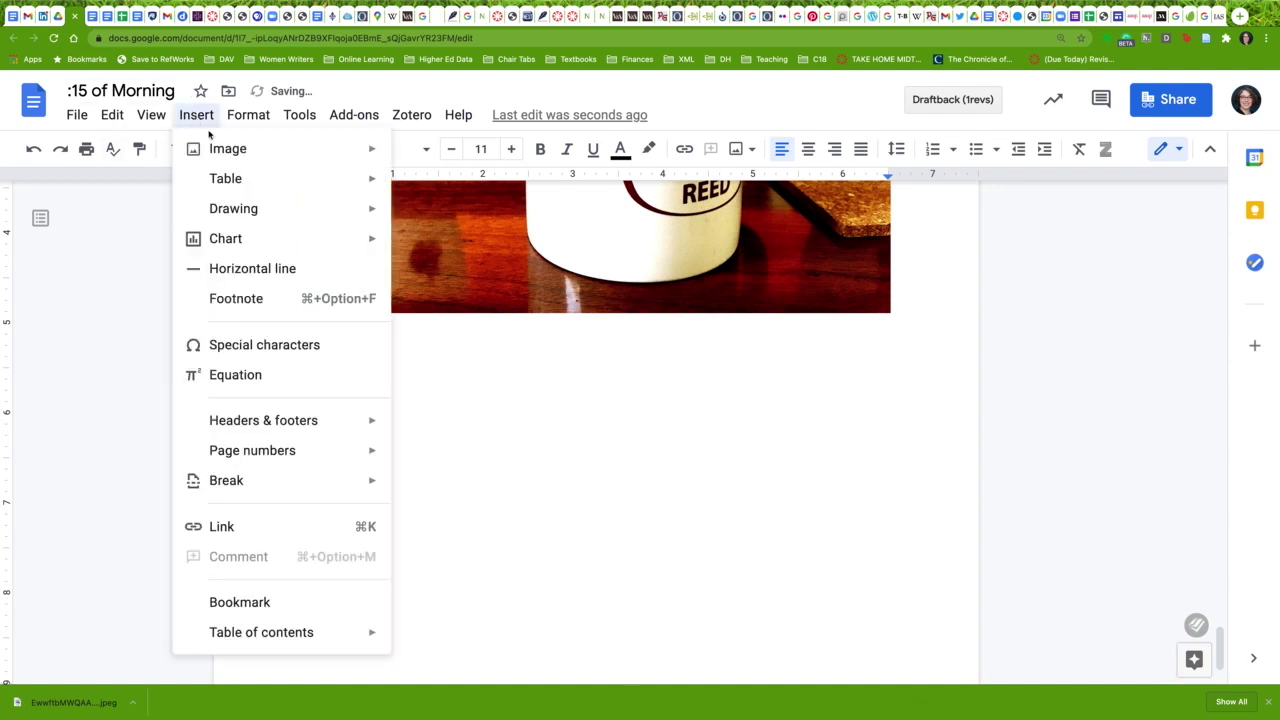
{"action": "left_click", "coordinate": [484, 160]}
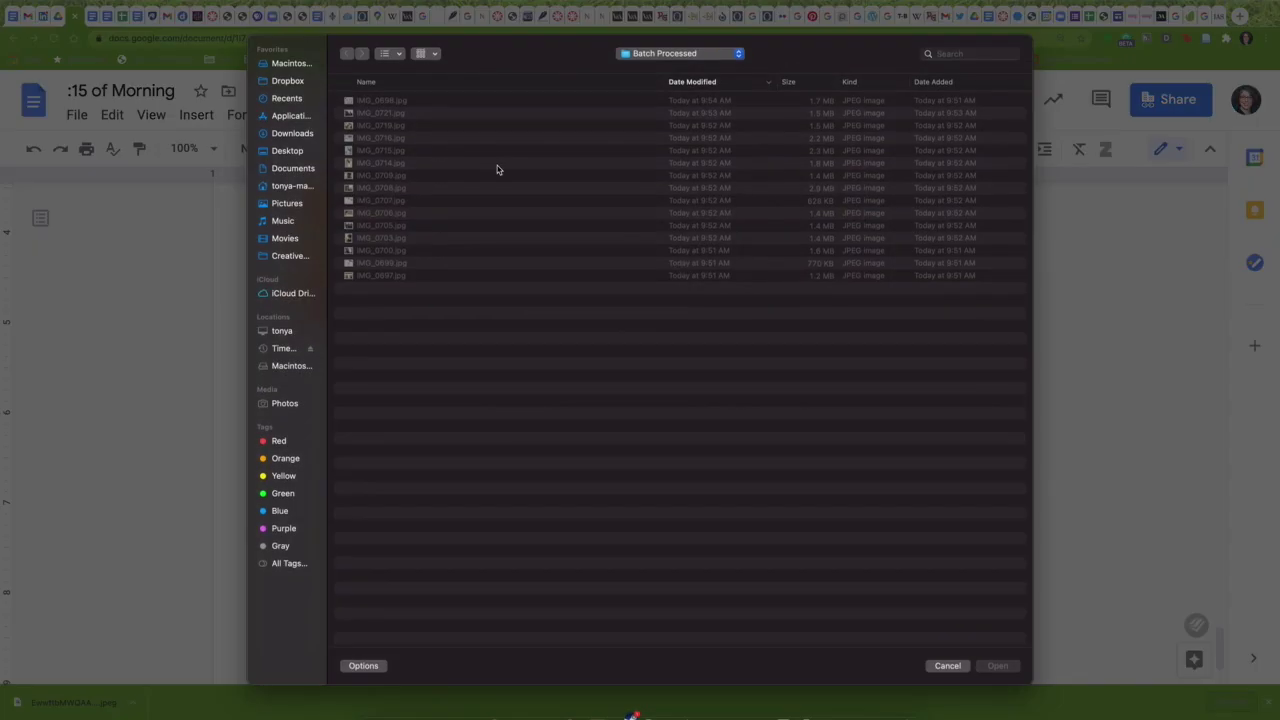
{"action": "left_click", "coordinate": [947, 665]}
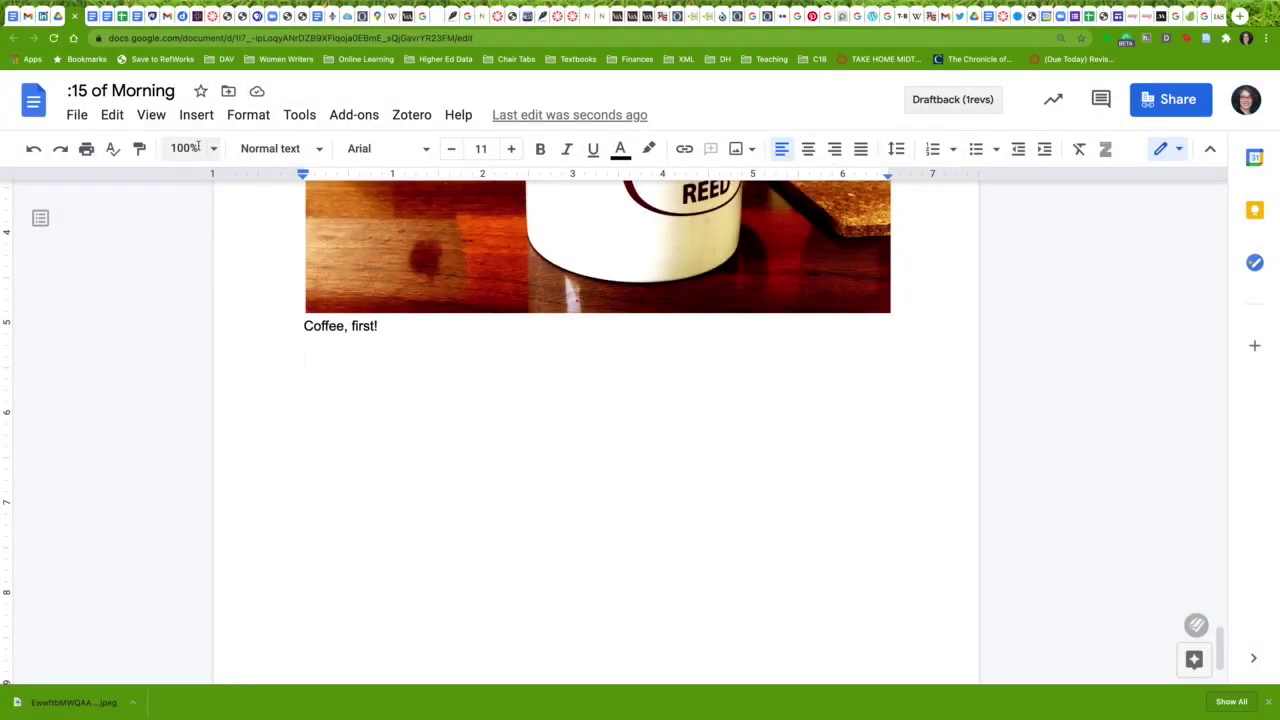
{"action": "left_click", "coordinate": [196, 115]}
{"action": "mouse_move", "coordinate": [228, 148]}
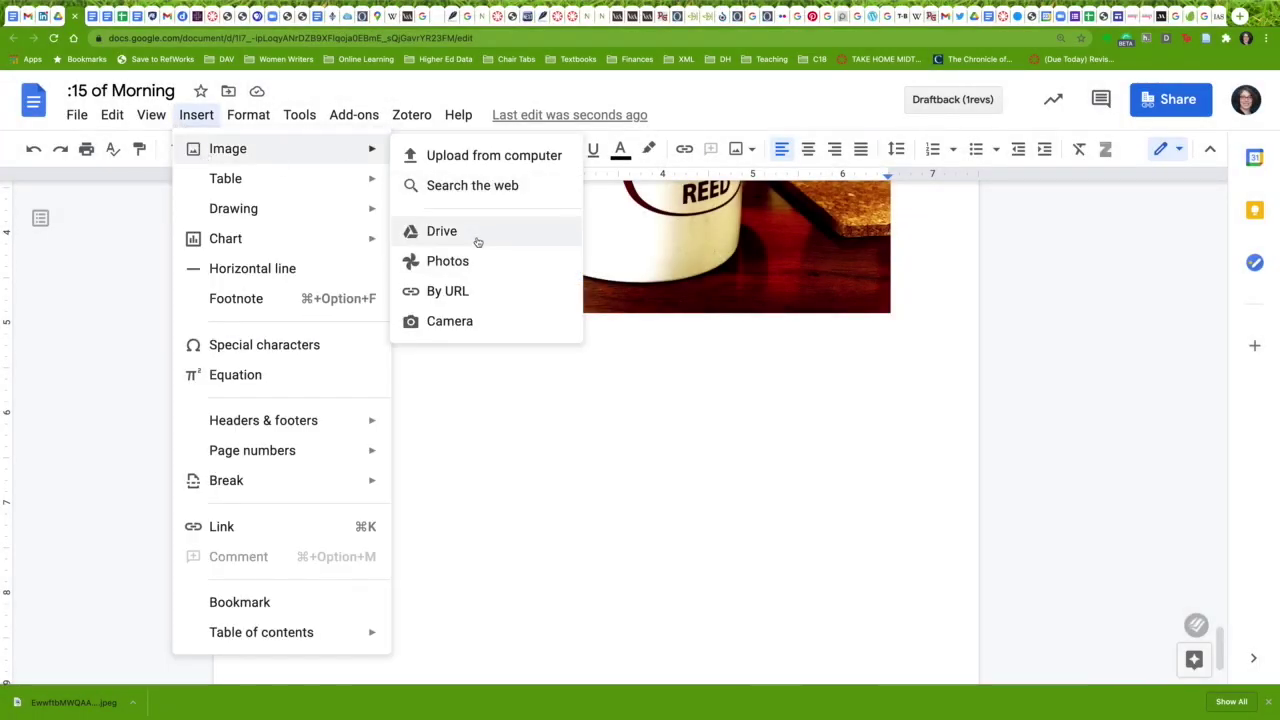
{"action": "left_click", "coordinate": [474, 234]}
{"action": "double_click", "coordinate": [1045, 540]}
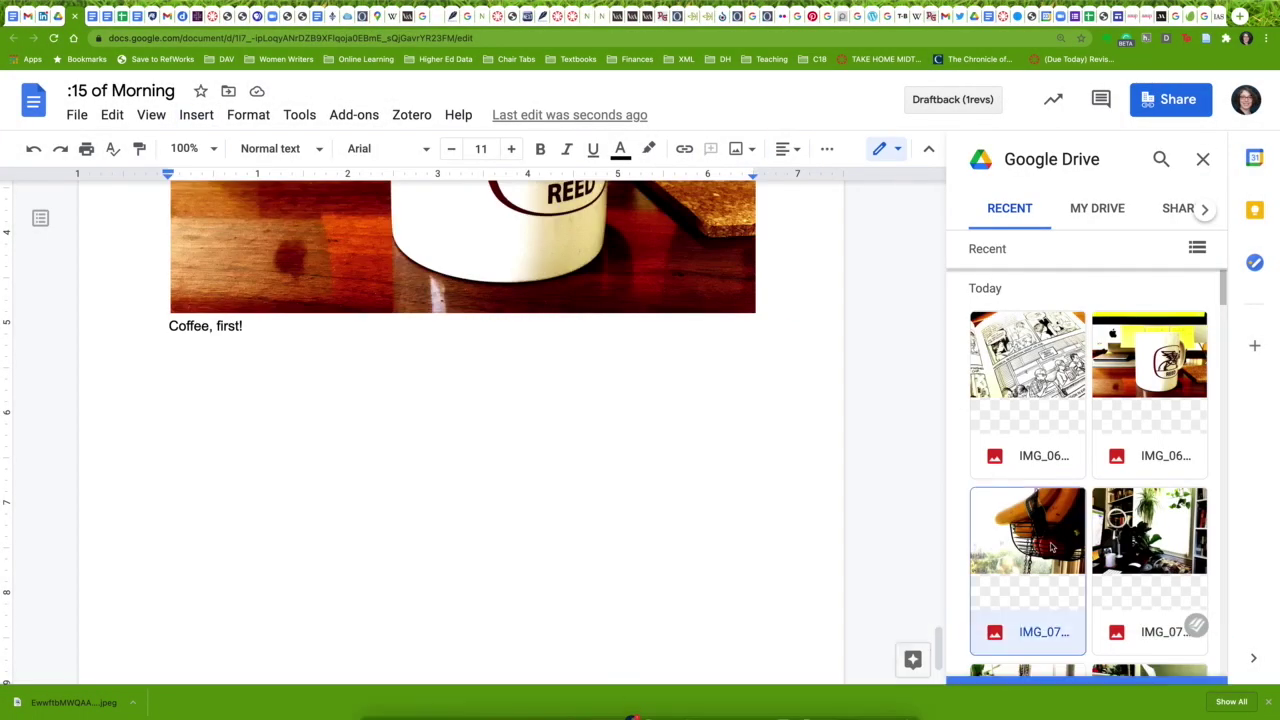
- Caption the basket photo 'Breakfast: A little later. Not too hungry now.'
{"action": "scroll", "coordinate": [524, 513], "scroll_direction": "down", "scroll_amount": 5}
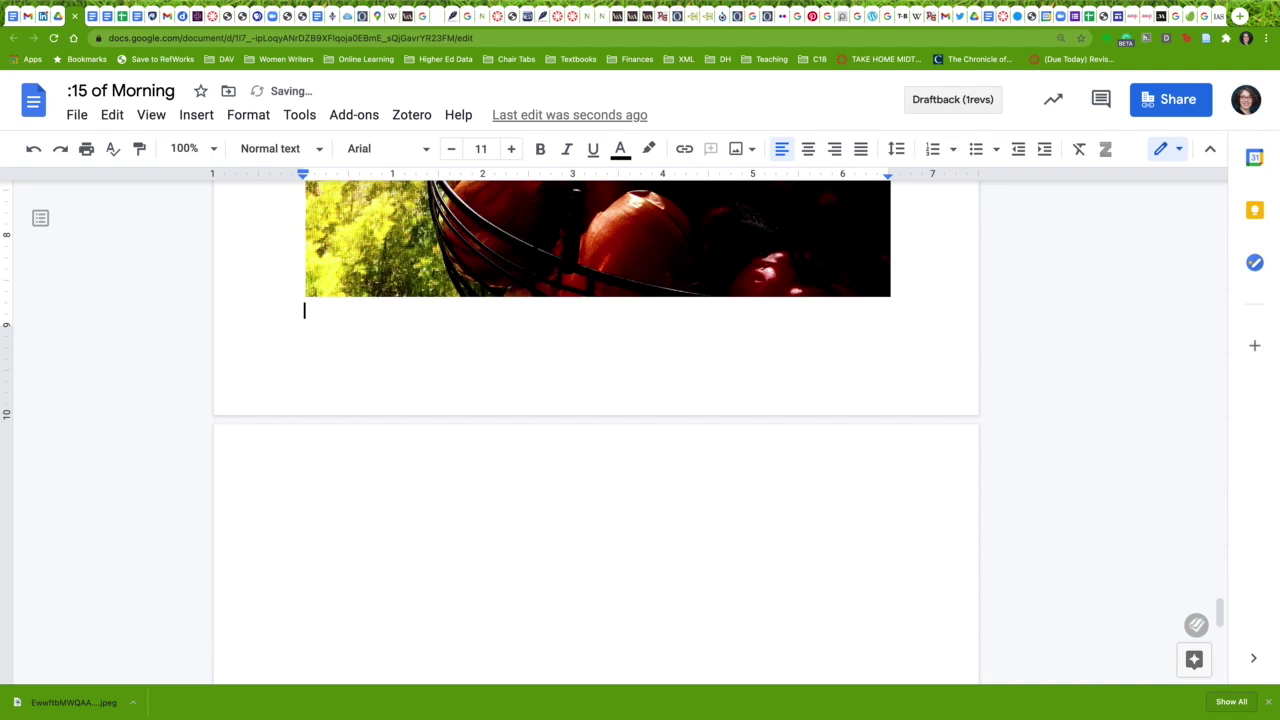
{"action": "key", "text": "BackSpace"}
{"action": "type", "text": "M"}
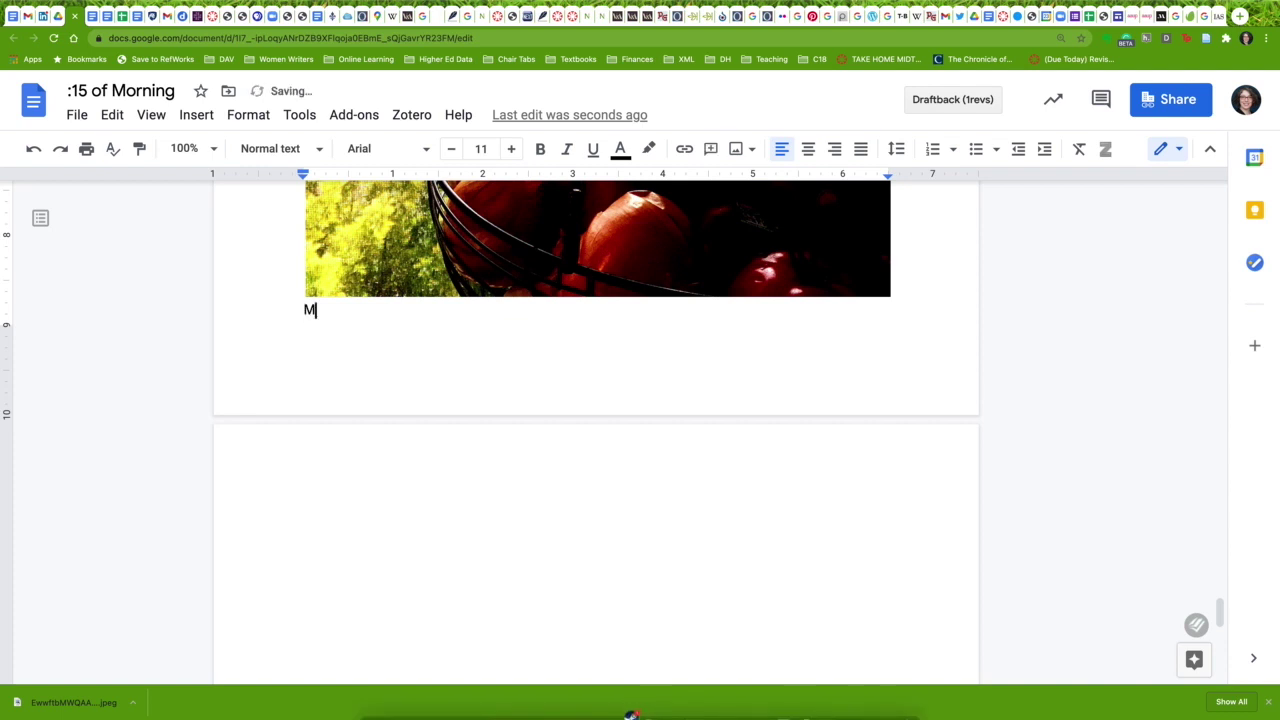
{"action": "key", "text": "BackSpace"}
{"action": "type", "text": "Breakfast"}
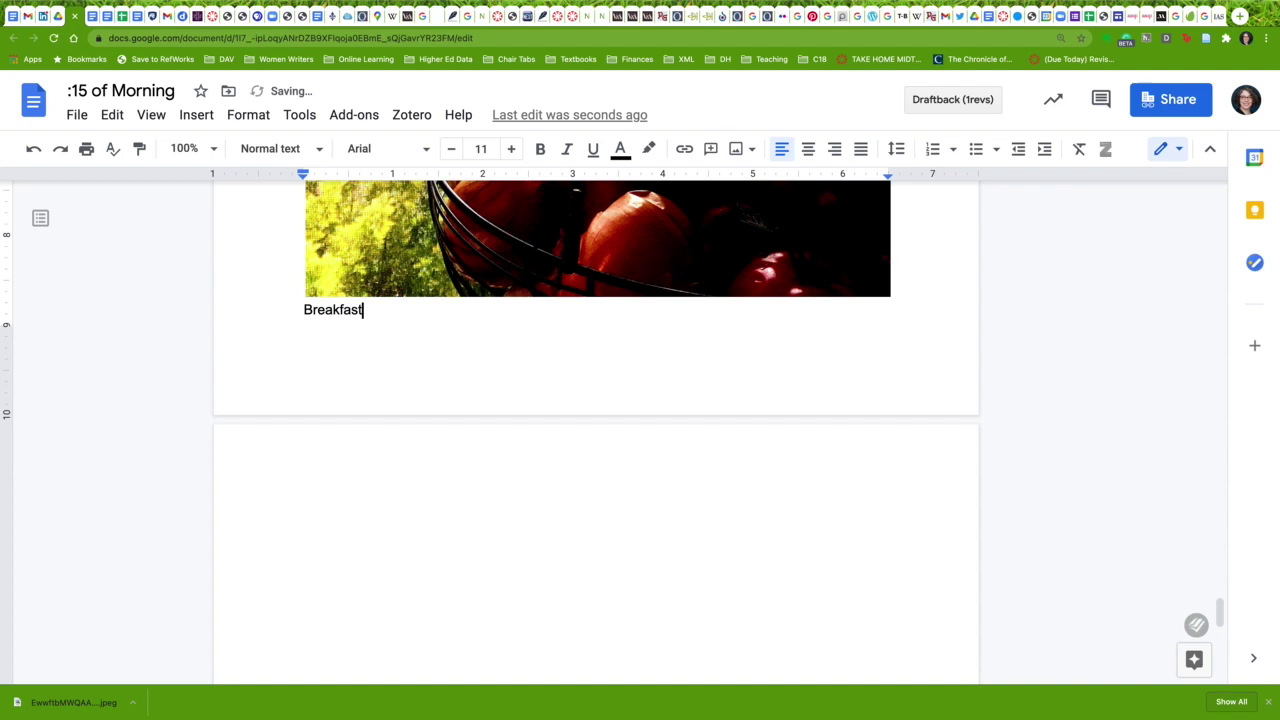
{"action": "type", "text": ": A li"}
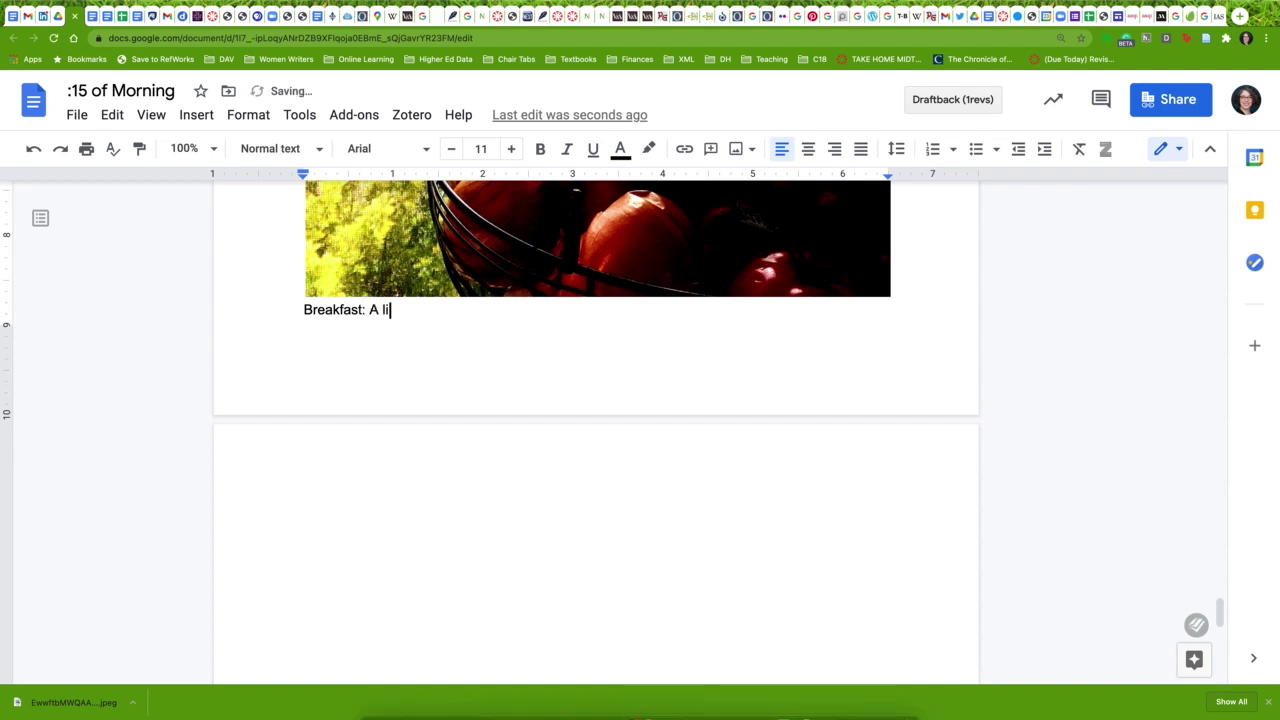
{"action": "type", "text": "ttle later. "}
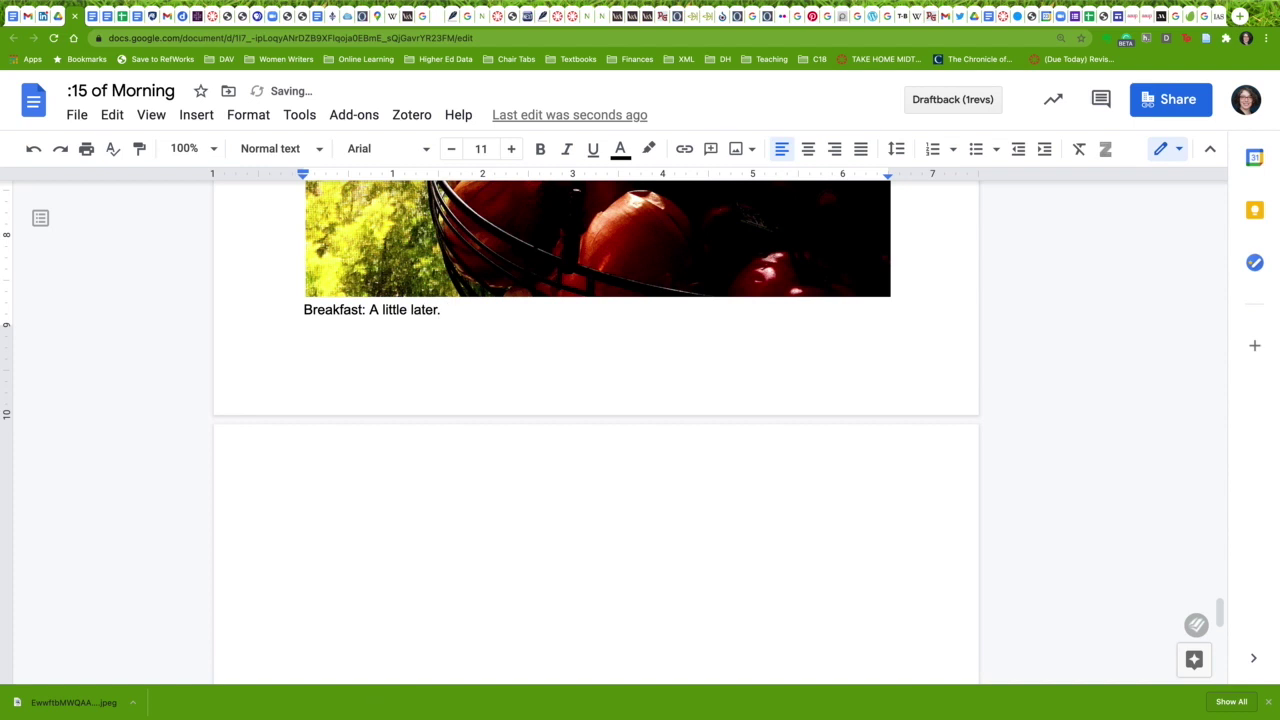
{"action": "type", "text": "Not too h"}
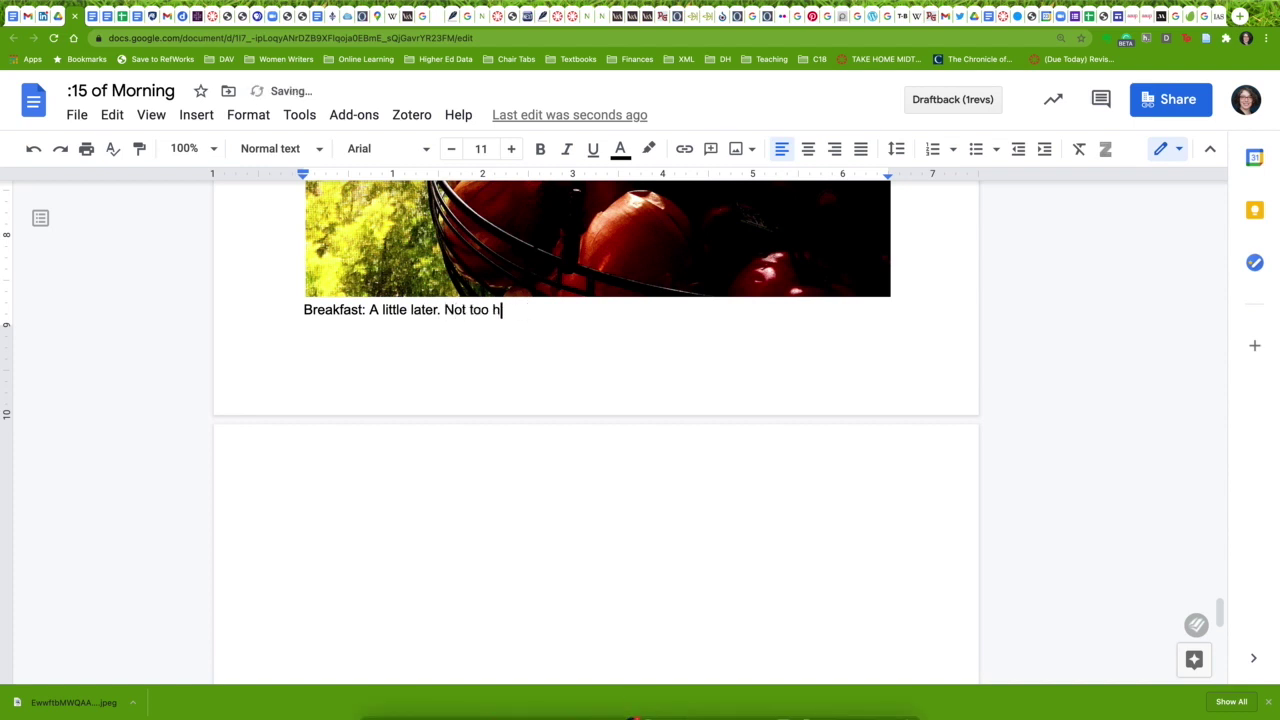
{"action": "type", "text": "ungry now."}
- Insert the mirror photo from Drive, captioned 'Surround yourself with beautiful moments.'
{"action": "left_click", "coordinate": [196, 114]}
{"action": "left_click", "coordinate": [440, 208]}
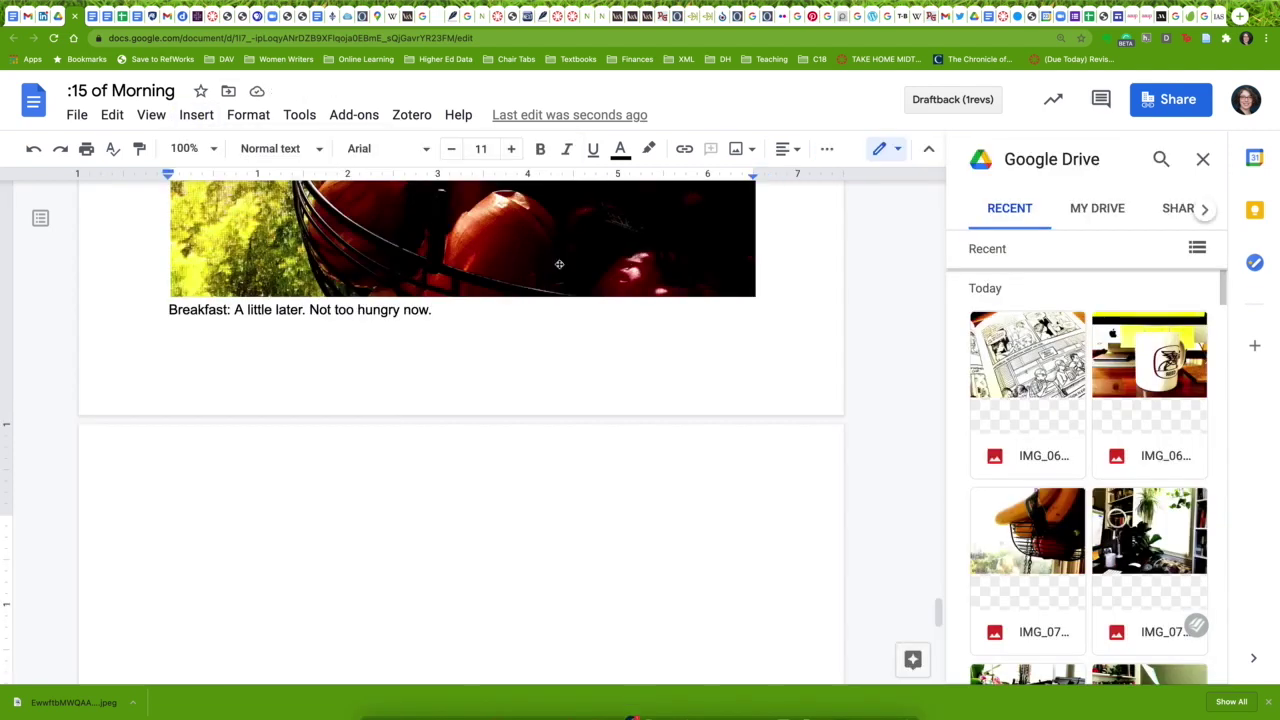
{"action": "scroll", "coordinate": [1150, 470], "scroll_direction": "down", "scroll_amount": 3}
{"action": "scroll", "coordinate": [1150, 470], "scroll_direction": "down", "scroll_amount": 2}
{"action": "scroll", "coordinate": [1150, 460], "scroll_direction": "down", "scroll_amount": 2}
{"action": "left_click", "coordinate": [1145, 450]}
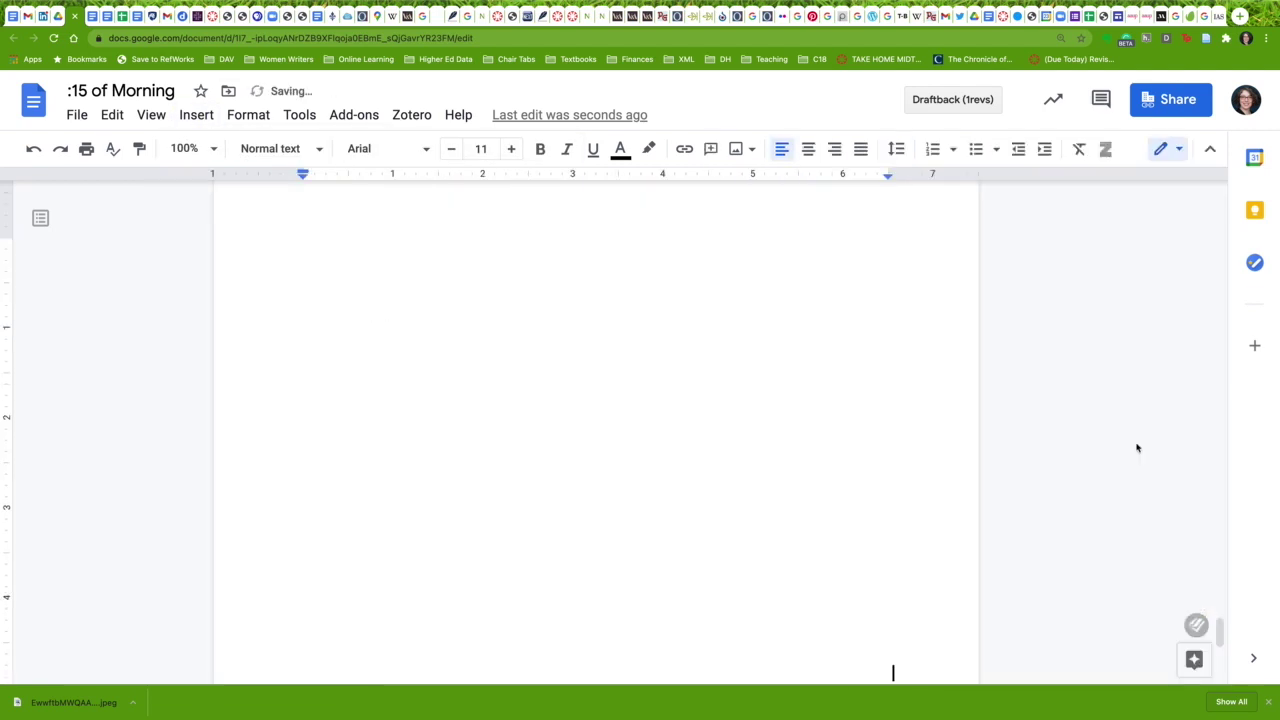
{"action": "key", "text": "Return"}
{"action": "type", "text": "Surround yourself with beautiful moments."}
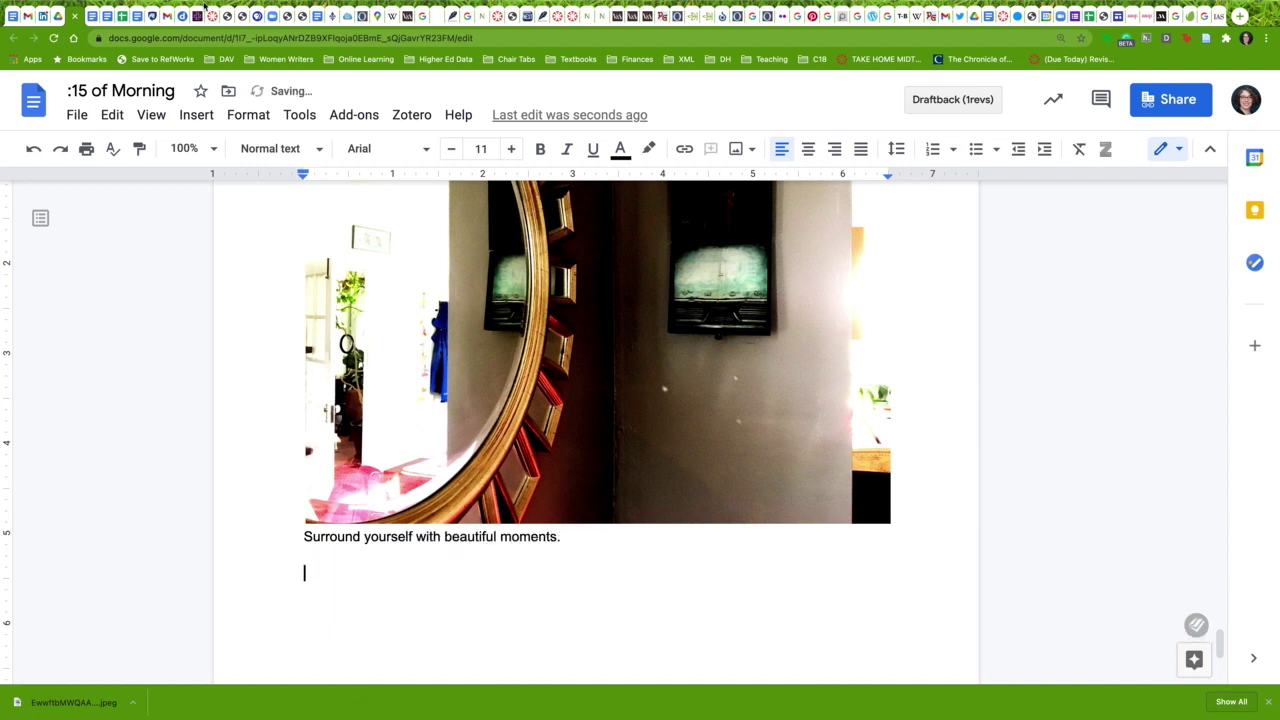
- Insert the typewriter photo from Drive and begin its caption 'And things you love…'
{"action": "left_click", "coordinate": [196, 114]}
{"action": "left_click", "coordinate": [443, 229]}
{"action": "scroll", "coordinate": [1168, 480], "scroll_direction": "down", "scroll_amount": 2}
{"action": "scroll", "coordinate": [1168, 480], "scroll_direction": "down", "scroll_amount": 2}
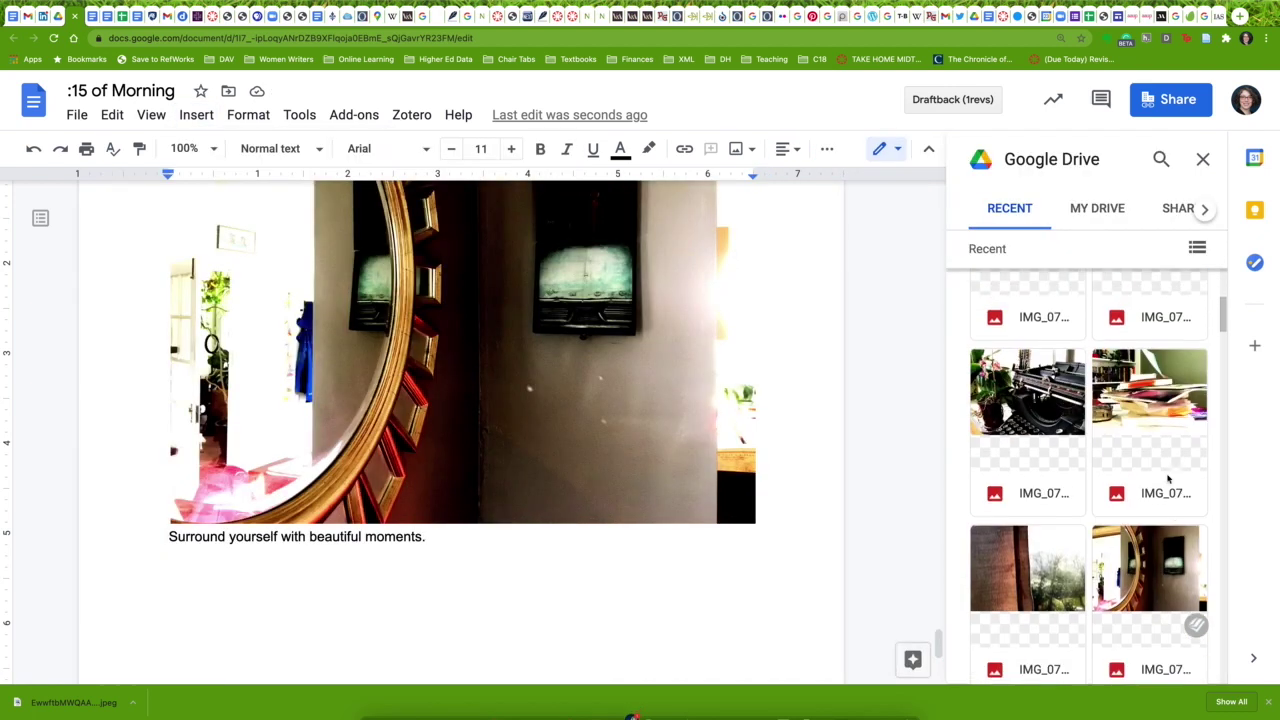
{"action": "scroll", "coordinate": [1168, 480], "scroll_direction": "down", "scroll_amount": 1}
{"action": "left_click", "coordinate": [1027, 335]}
{"action": "key", "text": "Return"}
{"action": "type", "text": "And"}
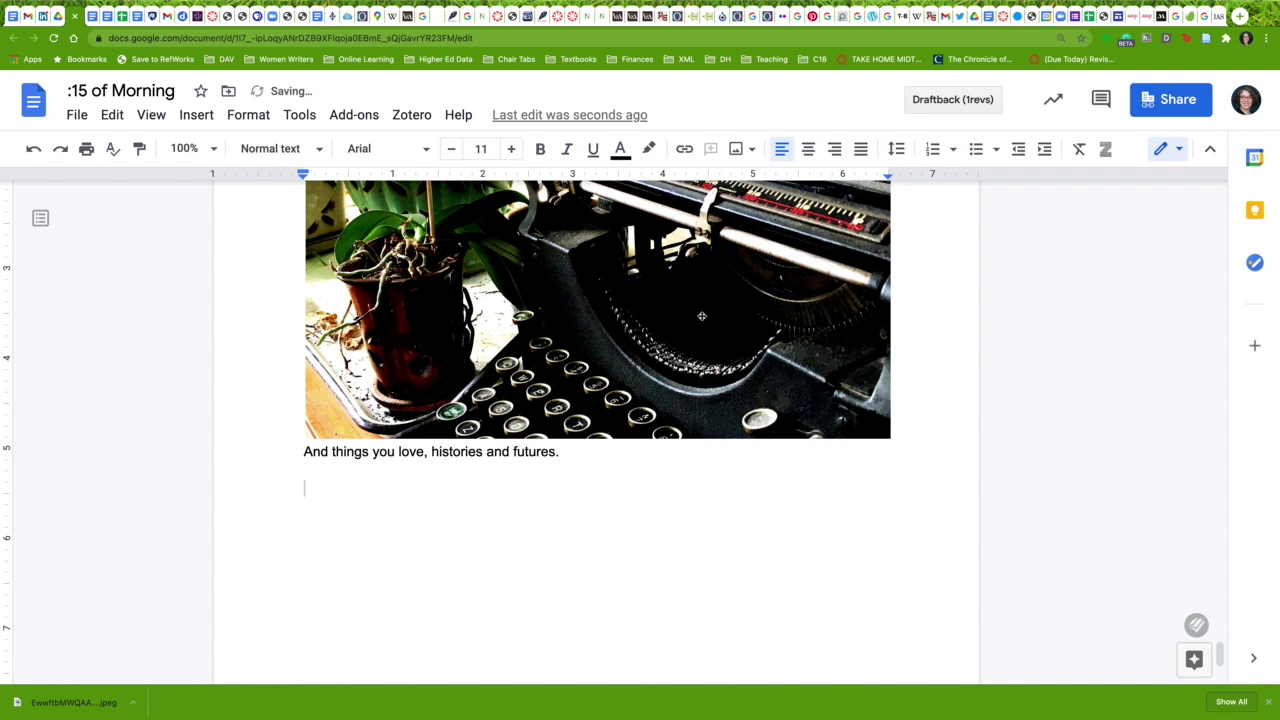
{"action": "left_click", "coordinate": [196, 114]}
- Insert the desk photo and the comic image from Drive, with a caption under the comic
{"action": "left_click", "coordinate": [437, 229]}
{"action": "scroll", "coordinate": [1157, 541], "scroll_direction": "down", "scroll_amount": 2}
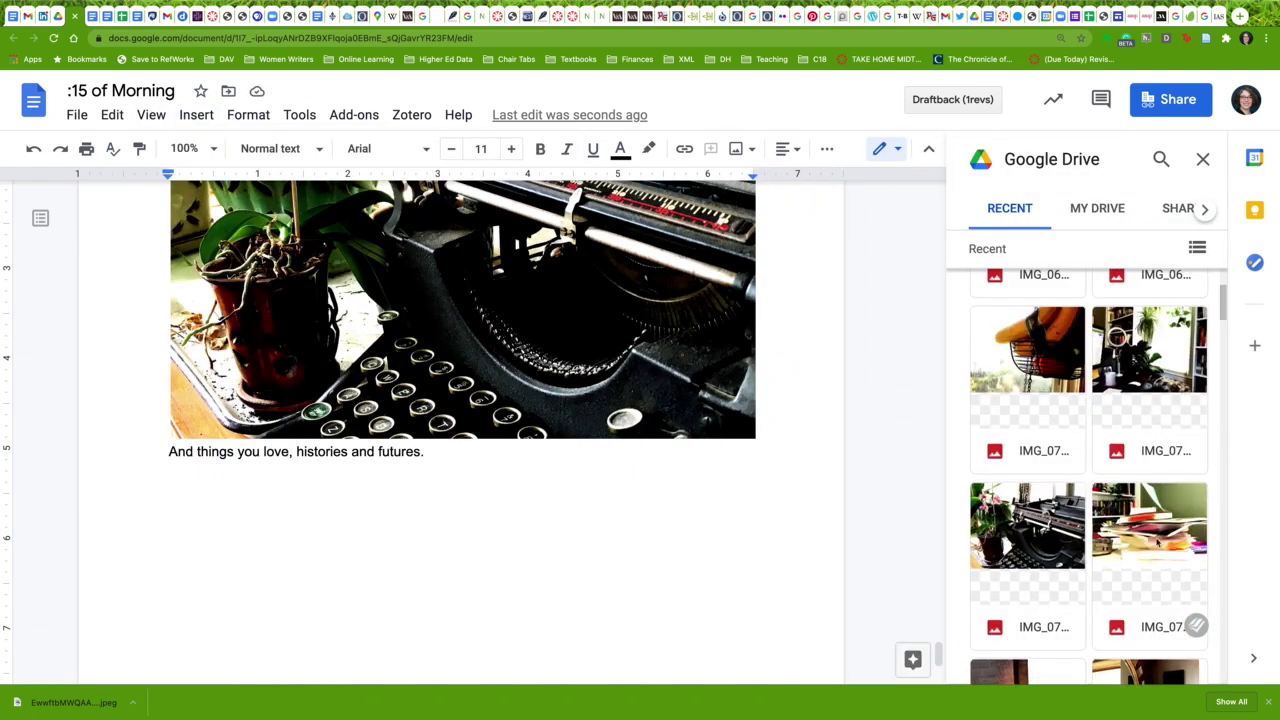
{"action": "left_click", "coordinate": [1157, 541]}
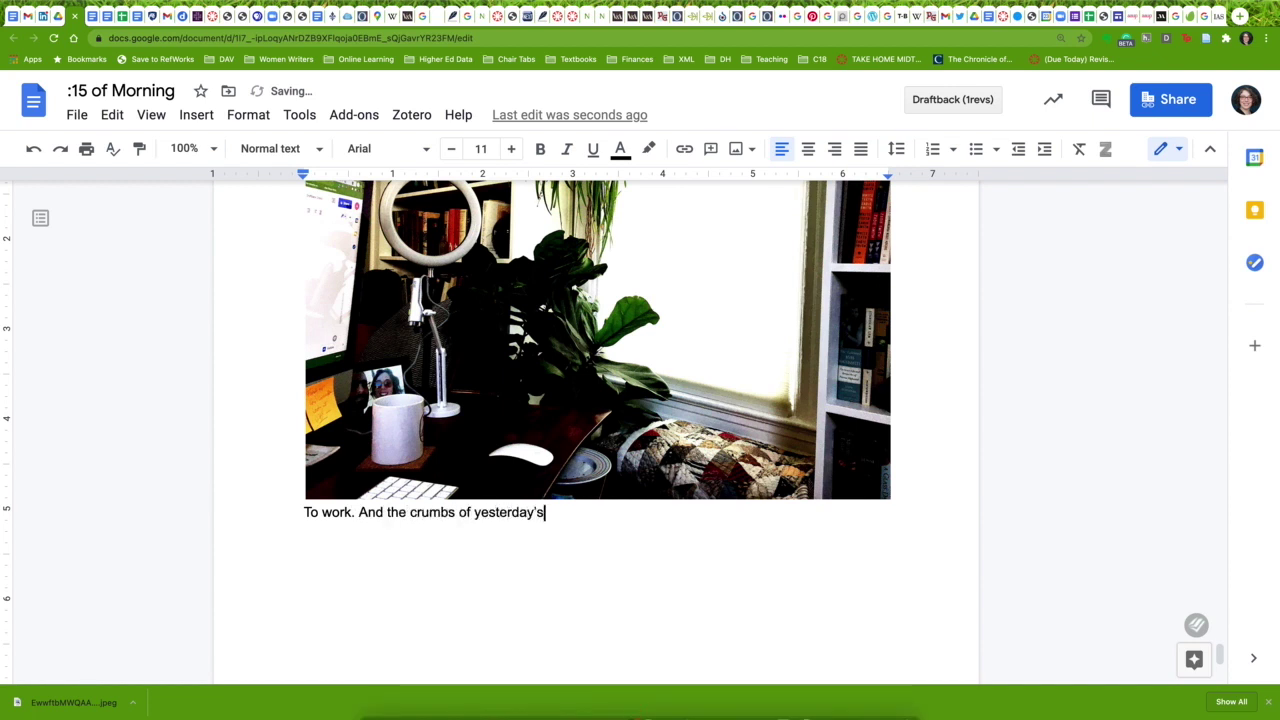
{"action": "left_click", "coordinate": [196, 114]}
{"action": "mouse_move", "coordinate": [228, 148]}
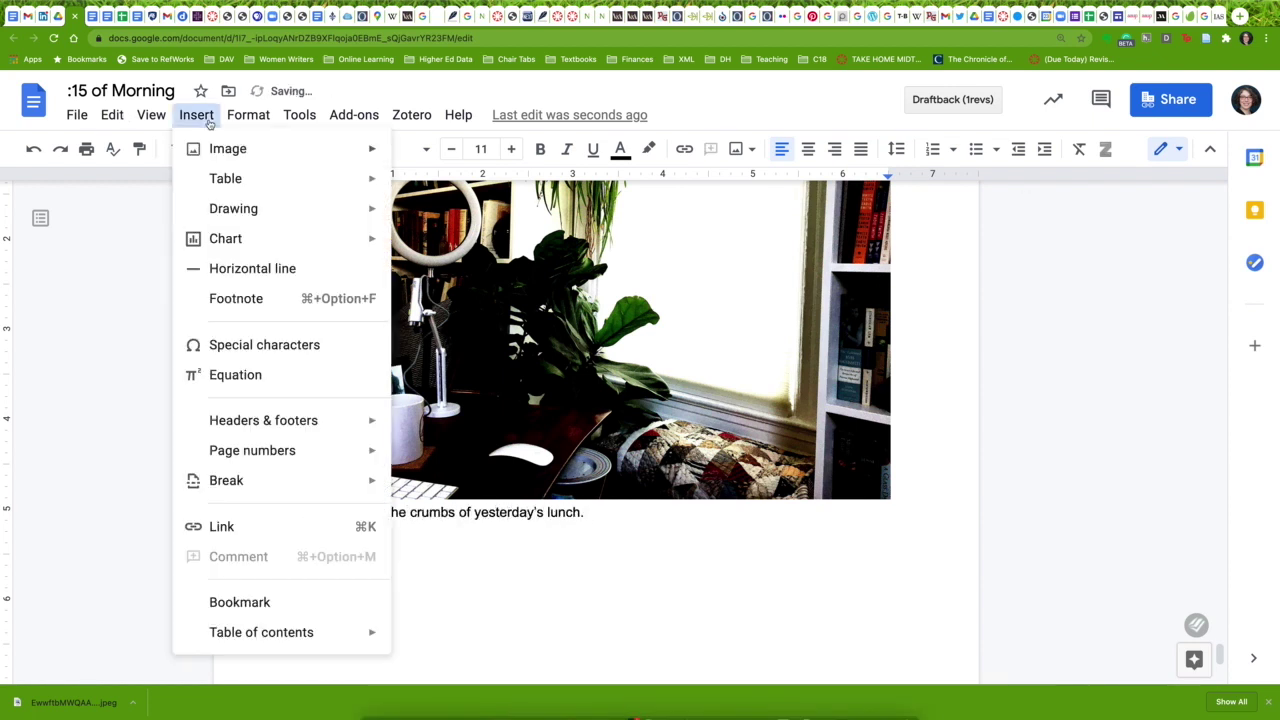
{"action": "left_click", "coordinate": [437, 229]}
{"action": "scroll", "coordinate": [1098, 500], "scroll_direction": "down", "scroll_amount": 2}
{"action": "scroll", "coordinate": [1098, 625], "scroll_direction": "down", "scroll_amount": 2}
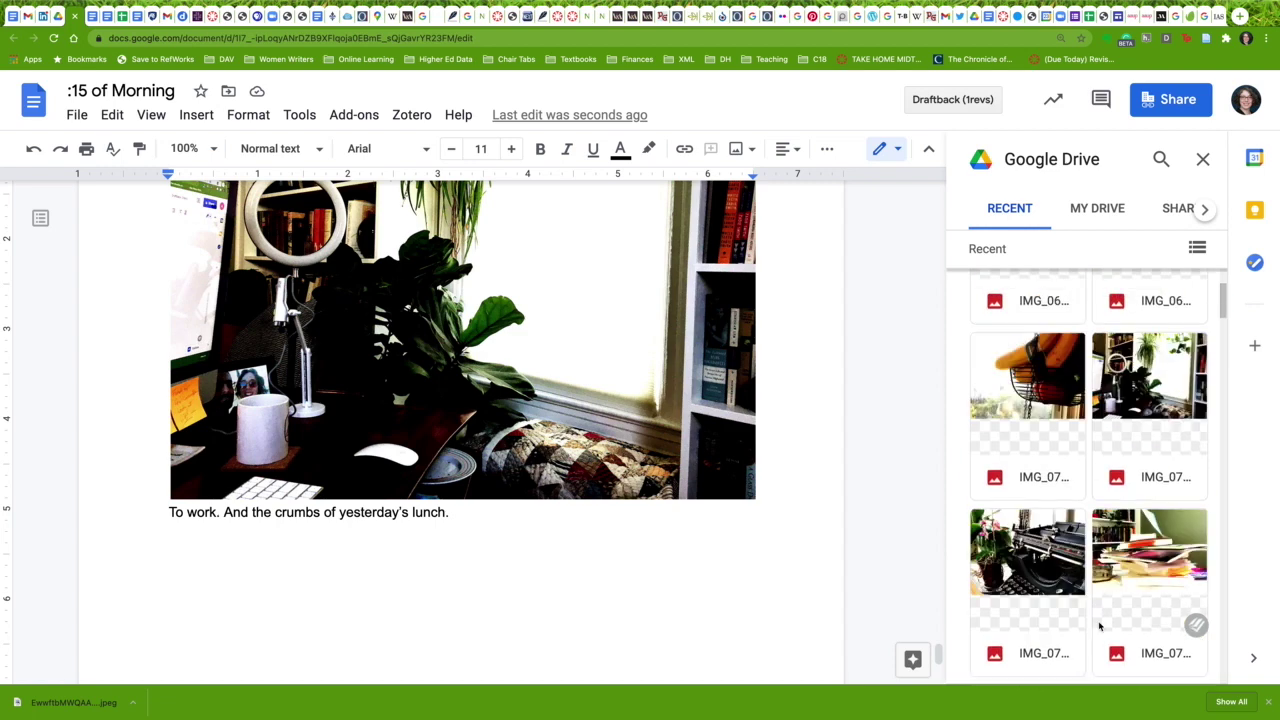
{"action": "scroll", "coordinate": [1100, 560], "scroll_direction": "up", "scroll_amount": 5}
{"action": "left_click", "coordinate": [1028, 360]}
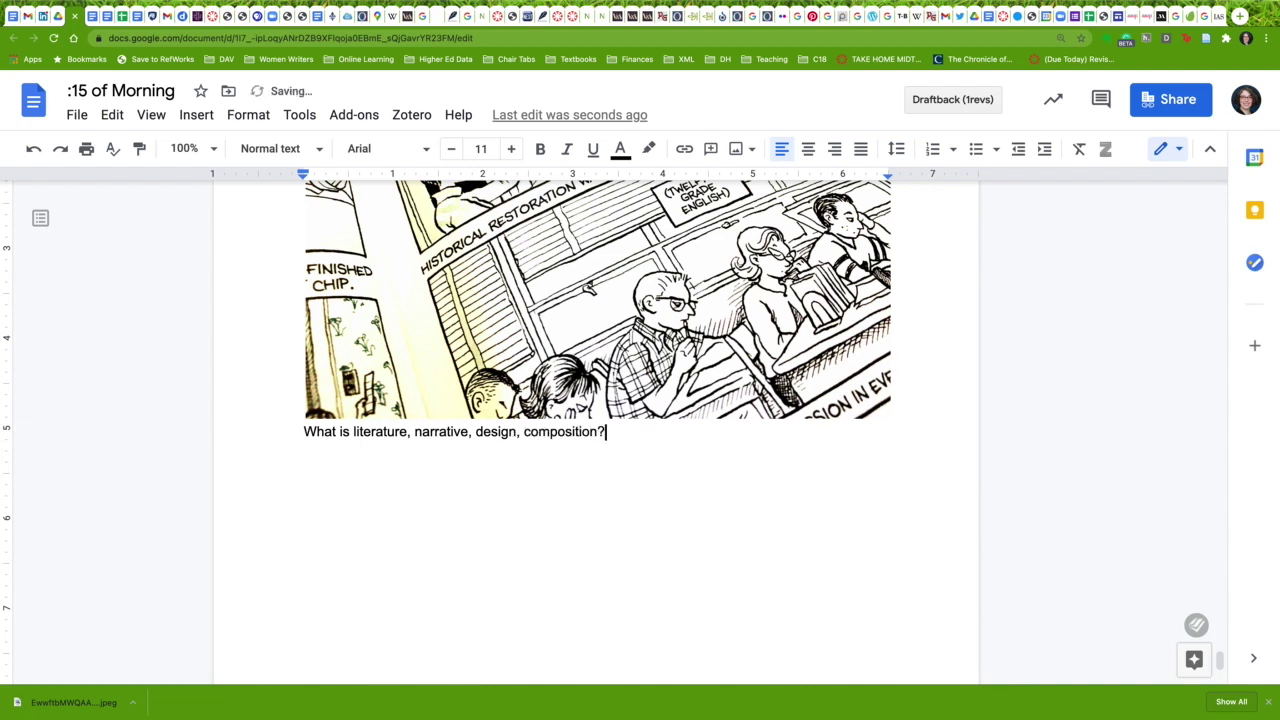
{"action": "type", "text": "composition, making,"}
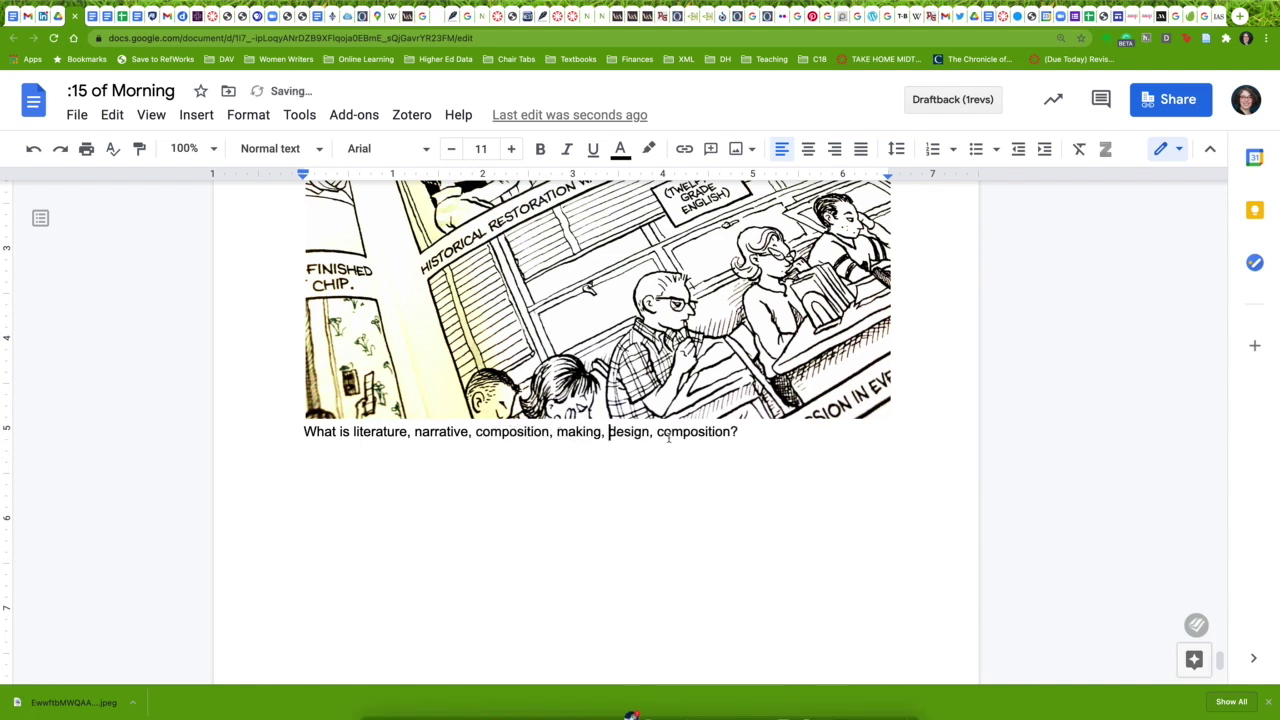
{"action": "key", "text": "ctrl+z"}
{"action": "key", "text": "ctrl+z"}
{"action": "key", "text": "ctrl+z"}
{"action": "key", "text": "ctrl+z"}
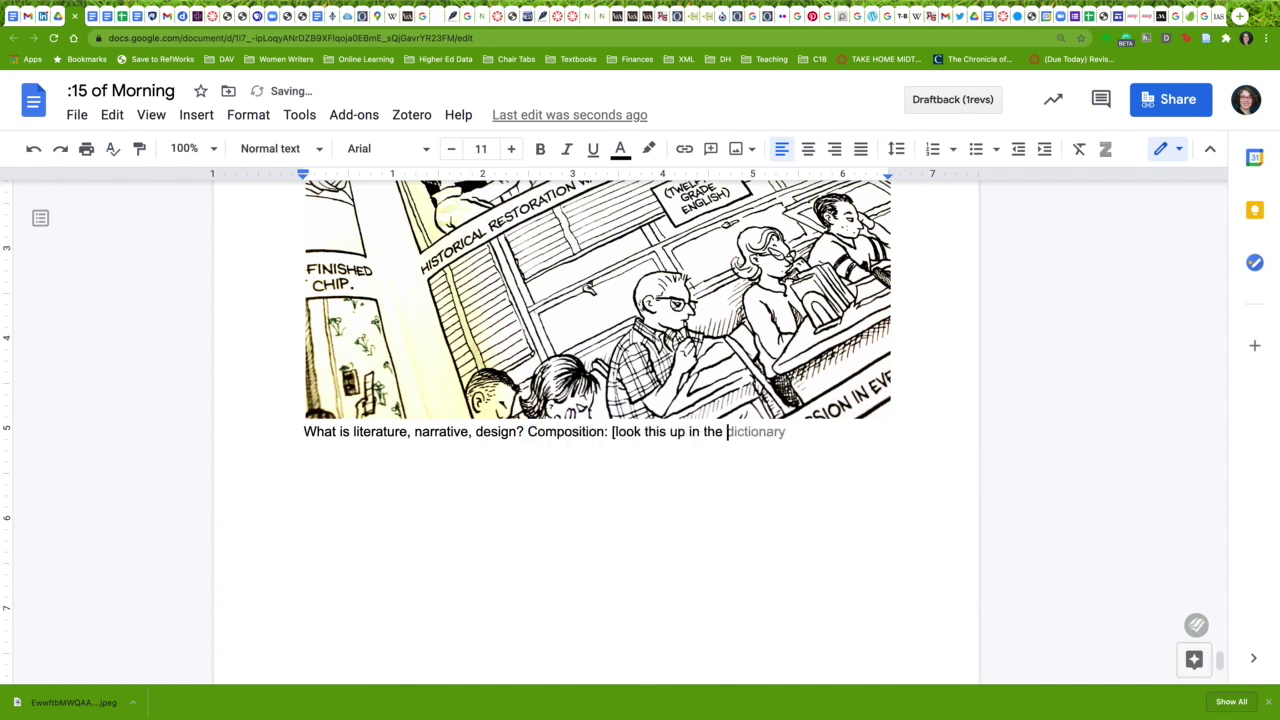
- Insert the cat photo from Drive captioned 'A visitor.'
{"action": "left_click", "coordinate": [196, 114]}
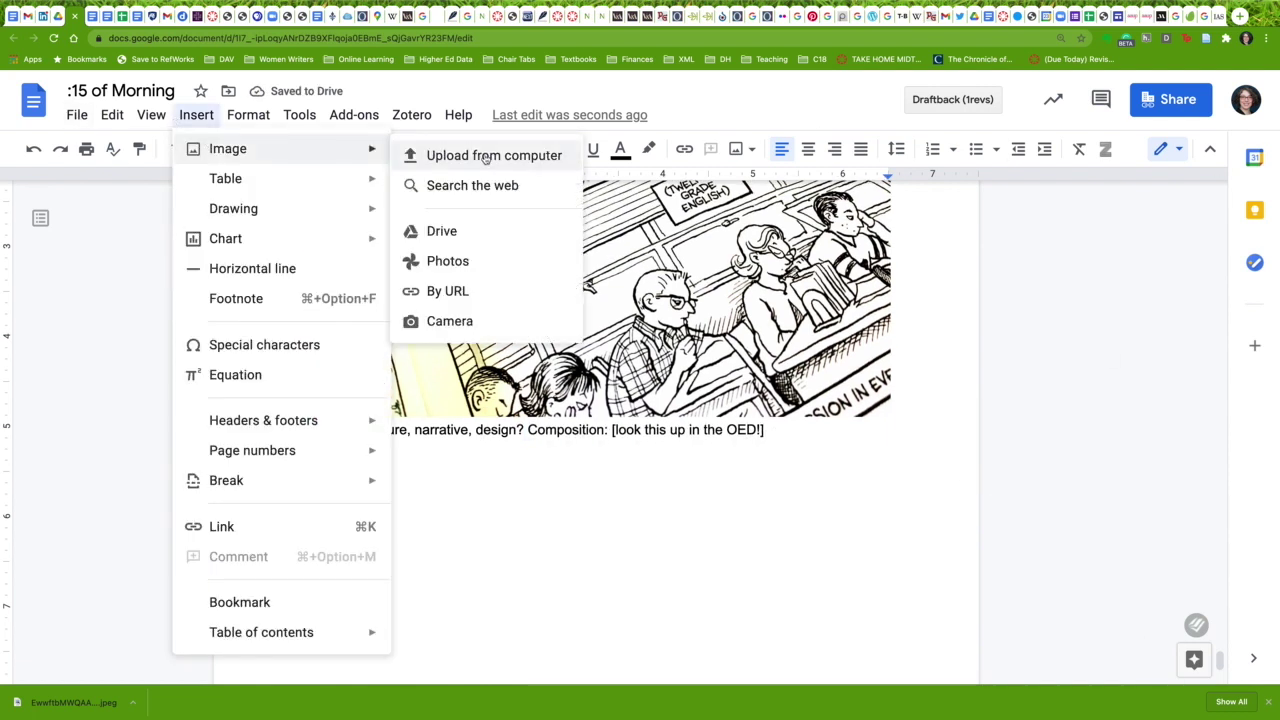
{"action": "left_click", "coordinate": [440, 229]}
{"action": "left_click", "coordinate": [1029, 540]}
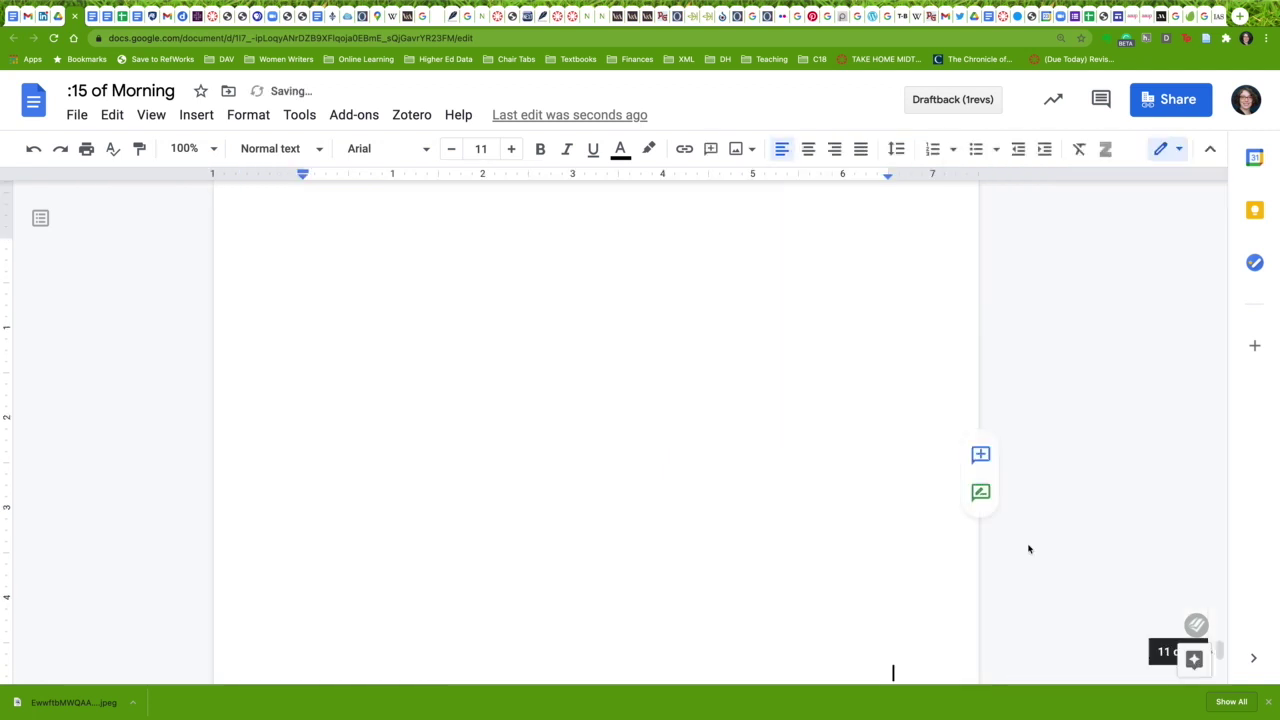
{"action": "type", "text": "A visot"}
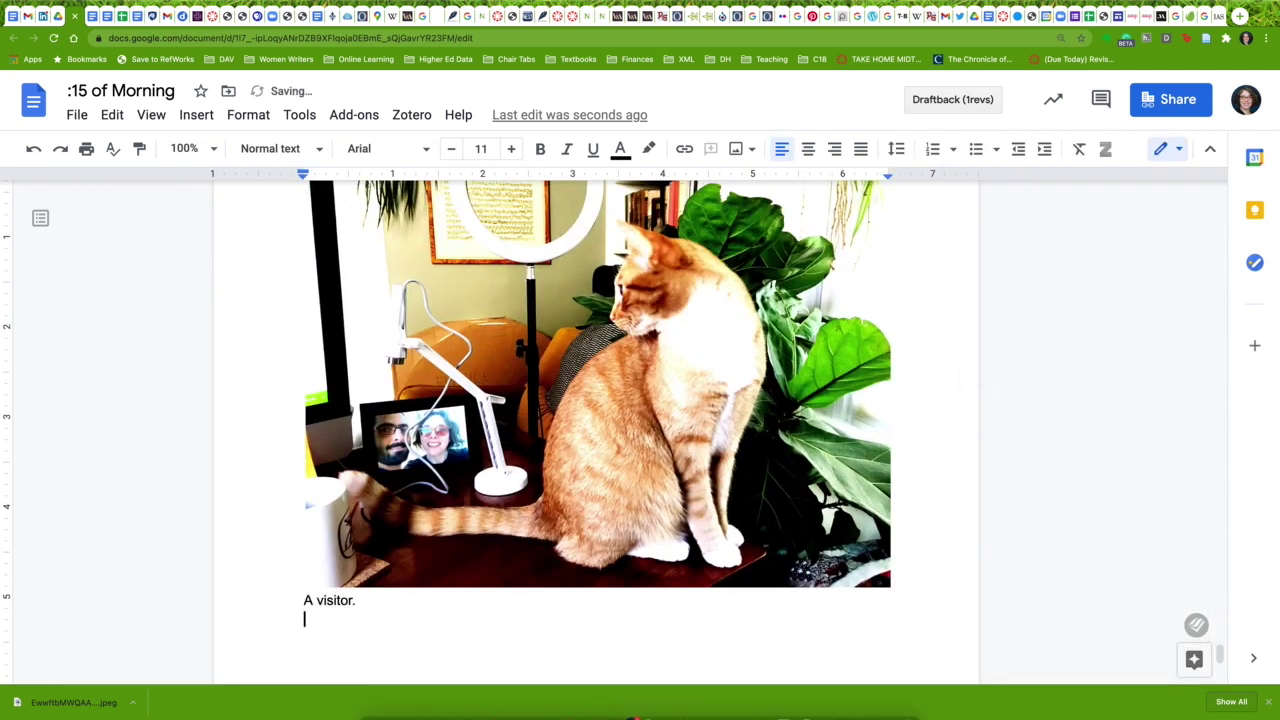
- Insert the plant-and-cat photo with the caption 'Tearing into the day' beneath it
{"action": "left_click", "coordinate": [196, 114]}
{"action": "left_click", "coordinate": [440, 229]}
{"action": "scroll", "coordinate": [1100, 500], "scroll_direction": "down", "scroll_amount": 3}
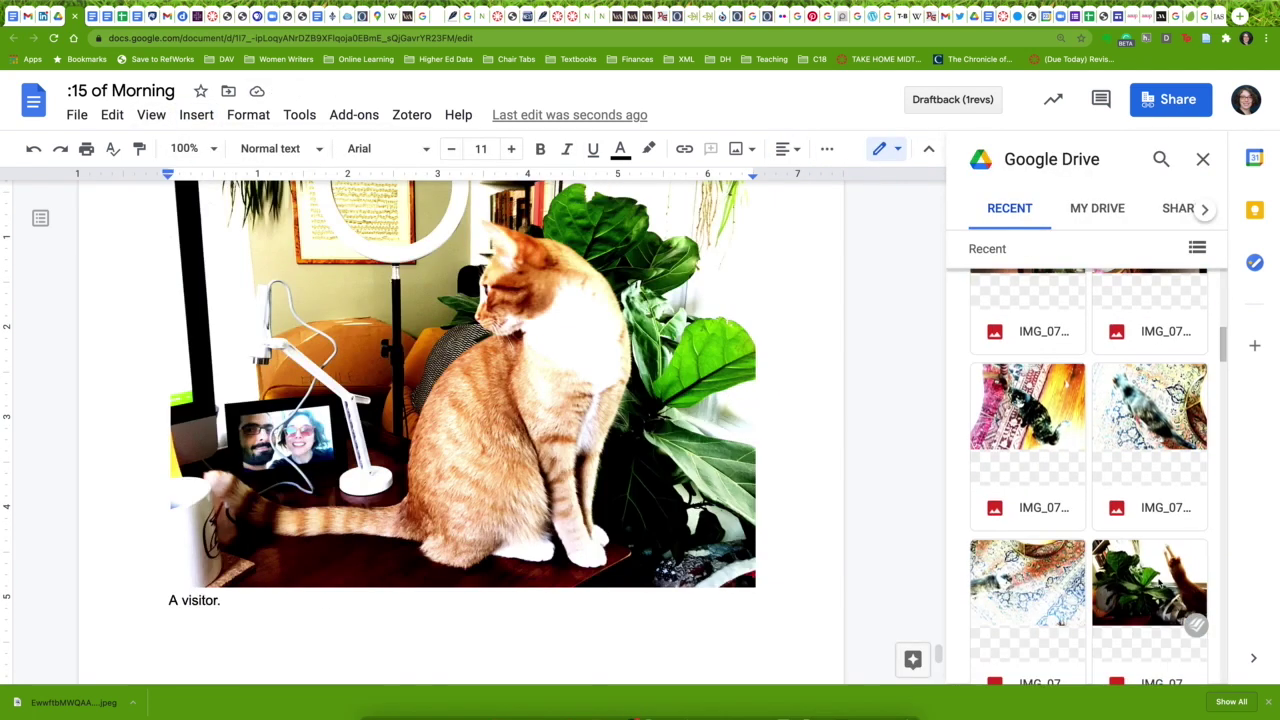
{"action": "left_click", "coordinate": [1150, 585]}
{"action": "key", "text": "Return"}
{"action": "type", "text": "Tearing into the day."}
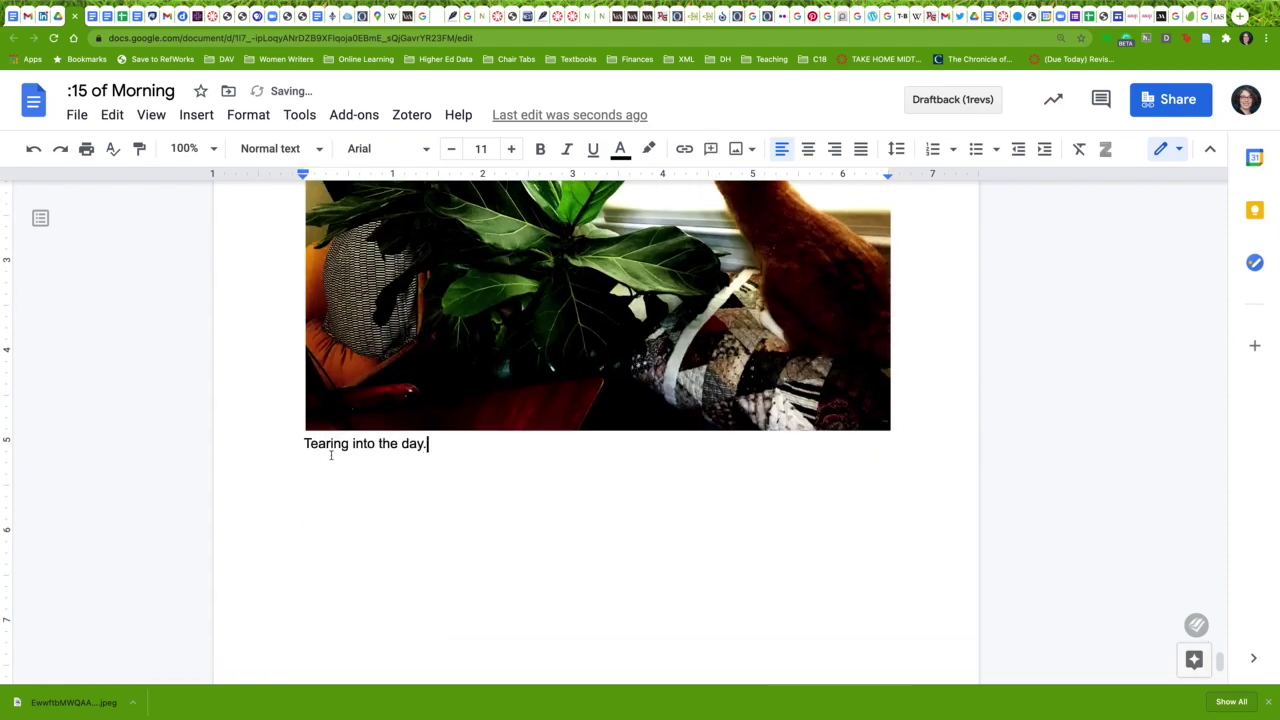
{"action": "scroll", "coordinate": [617, 526], "scroll_direction": "up", "scroll_amount": 5}
{"action": "scroll", "coordinate": [617, 540], "scroll_direction": "up", "scroll_amount": 5}
{"action": "scroll", "coordinate": [610, 560], "scroll_direction": "up", "scroll_amount": 5}
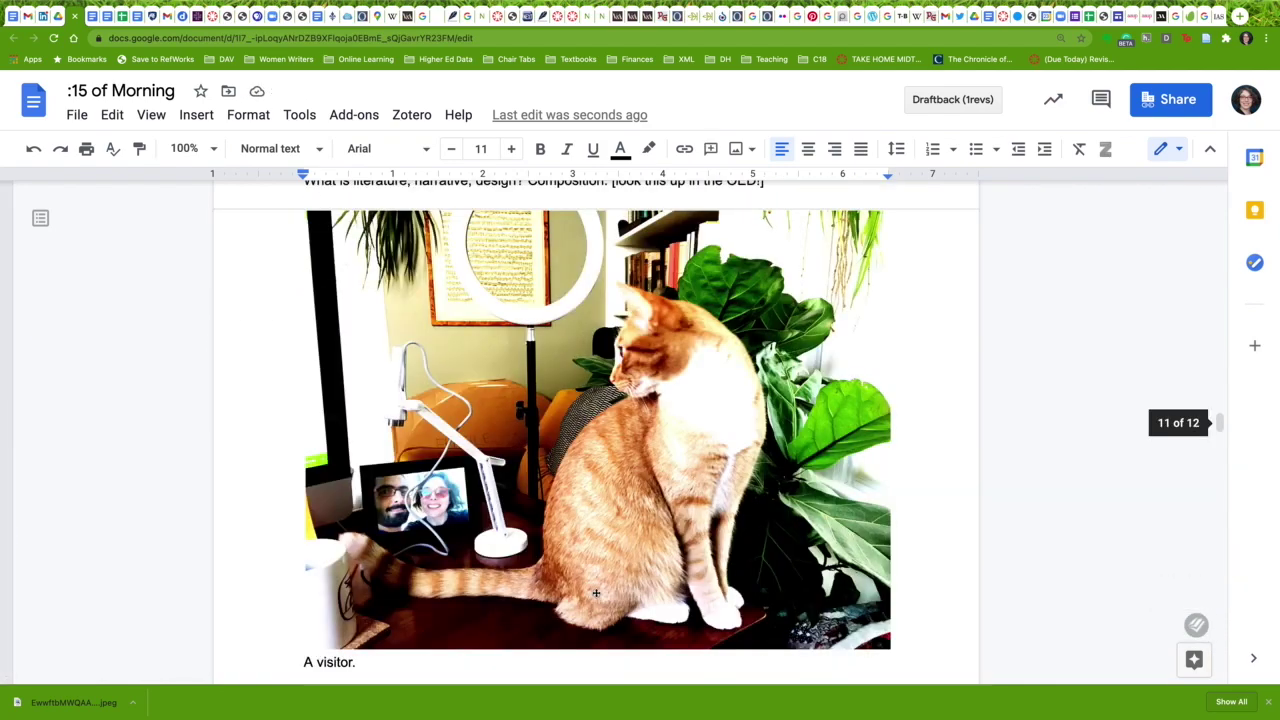
{"action": "scroll", "coordinate": [600, 578], "scroll_direction": "up", "scroll_amount": 5}
{"action": "scroll", "coordinate": [610, 540], "scroll_direction": "up", "scroll_amount": 5}
- Shrink the first photo and the curtain photo, then undo both resizes
{"action": "scroll", "coordinate": [625, 470], "scroll_direction": "up", "scroll_amount": 5}
{"action": "scroll", "coordinate": [634, 410], "scroll_direction": "up", "scroll_amount": 3}
{"action": "left_click", "coordinate": [634, 408]}
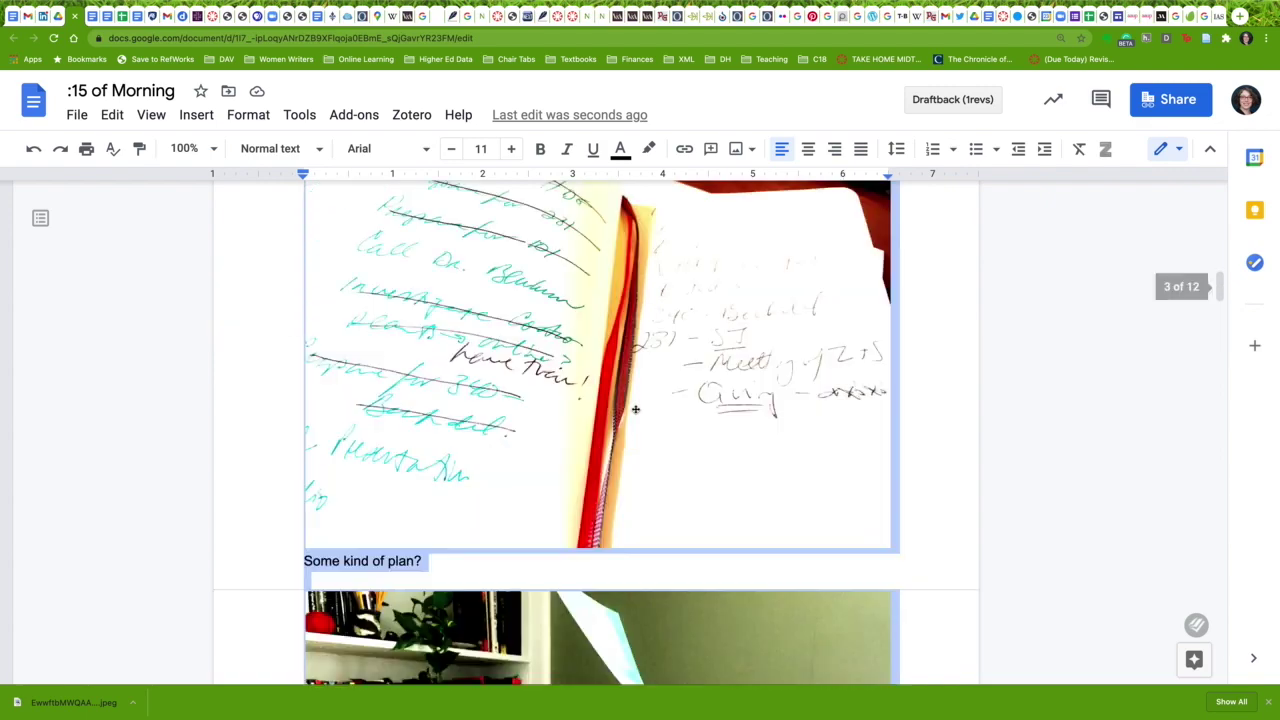
{"action": "scroll", "coordinate": [636, 410], "scroll_direction": "up", "scroll_amount": 5}
{"action": "left_click", "coordinate": [636, 410]}
{"action": "left_click_drag", "start_coordinate": [889, 677], "coordinate": [586, 428]}
{"action": "scroll", "coordinate": [660, 400], "scroll_direction": "down", "scroll_amount": 3}
{"action": "left_click", "coordinate": [675, 304]}
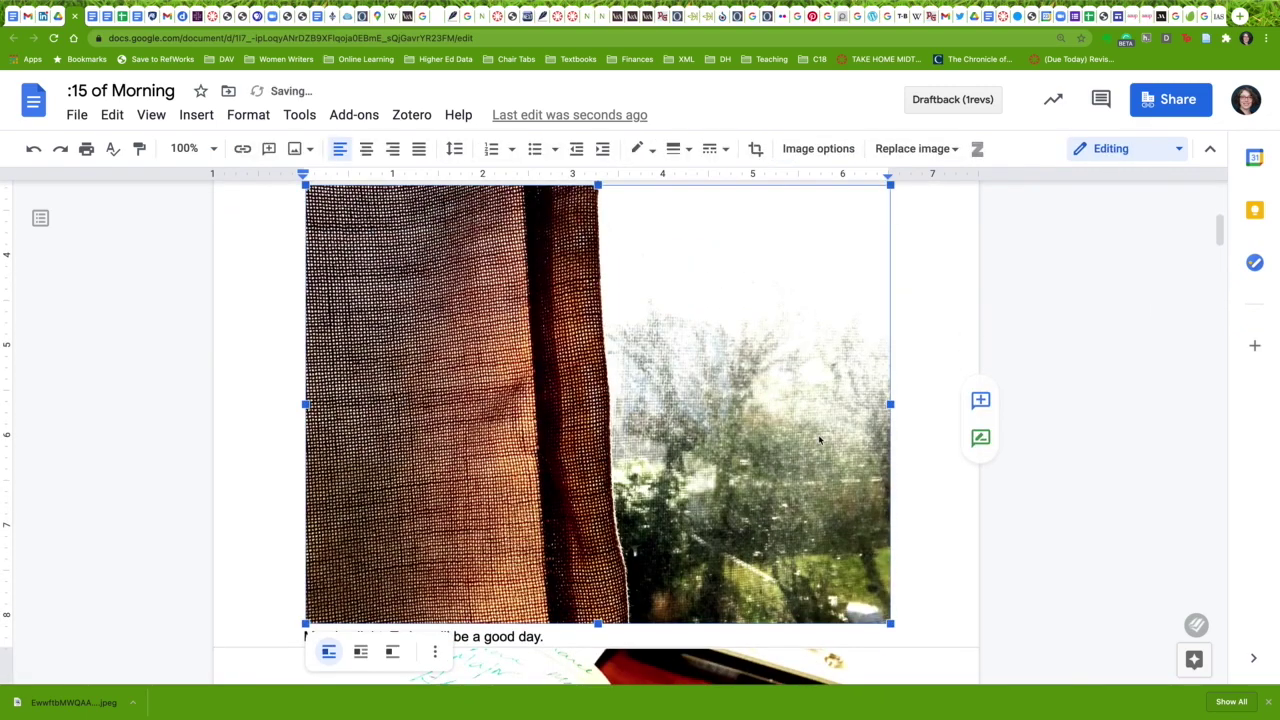
{"action": "left_click_drag", "start_coordinate": [890, 210], "coordinate": [640, 400]}
{"action": "scroll", "coordinate": [640, 400], "scroll_direction": "up", "scroll_amount": 2}
{"action": "key", "text": "ctrl+z"}
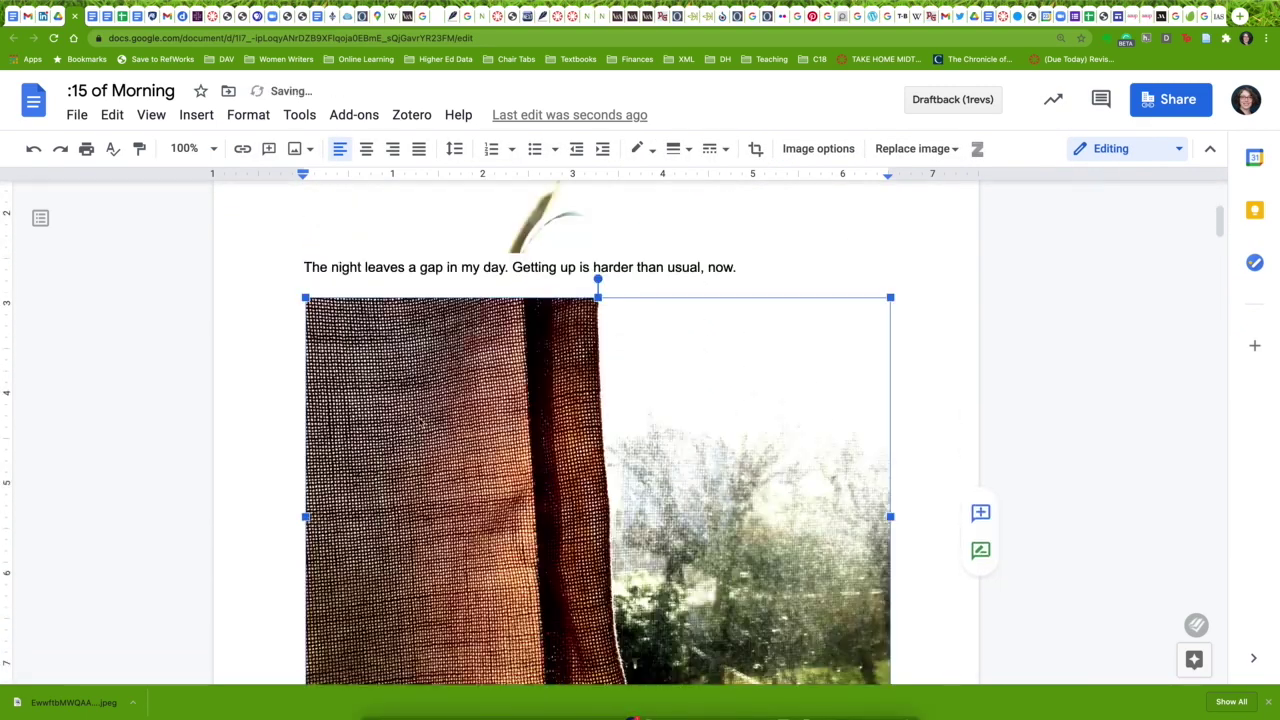
{"action": "key", "text": "ctrl+z"}
- Reselect the first photo and shrink it by dragging its corner inward
{"action": "left_click", "coordinate": [763, 431]}
{"action": "scroll", "coordinate": [760, 440], "scroll_direction": "down", "scroll_amount": 4}
{"action": "left_click", "coordinate": [750, 470]}
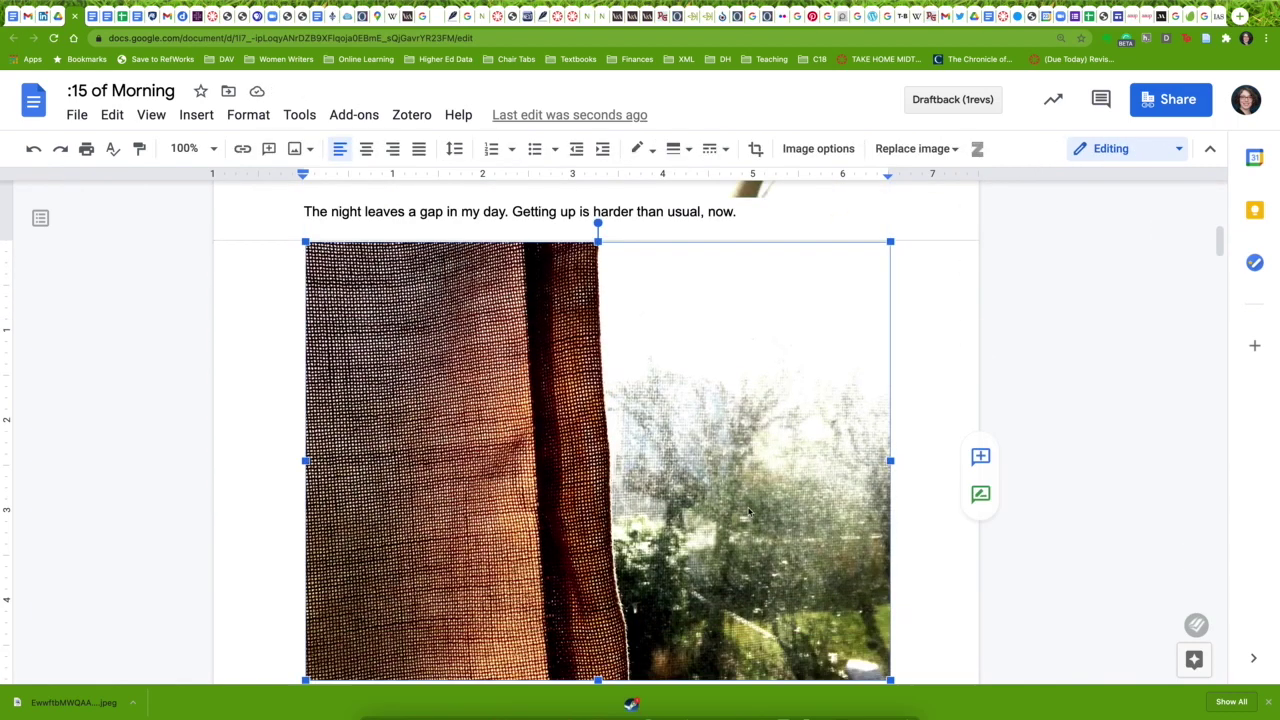
{"action": "scroll", "coordinate": [746, 512], "scroll_direction": "up", "scroll_amount": 2}
{"action": "scroll", "coordinate": [746, 512], "scroll_direction": "up", "scroll_amount": 2}
{"action": "right_click", "coordinate": [706, 500]}
{"action": "scroll", "coordinate": [706, 500], "scroll_direction": "down", "scroll_amount": 4}
{"action": "left_click", "coordinate": [706, 500]}
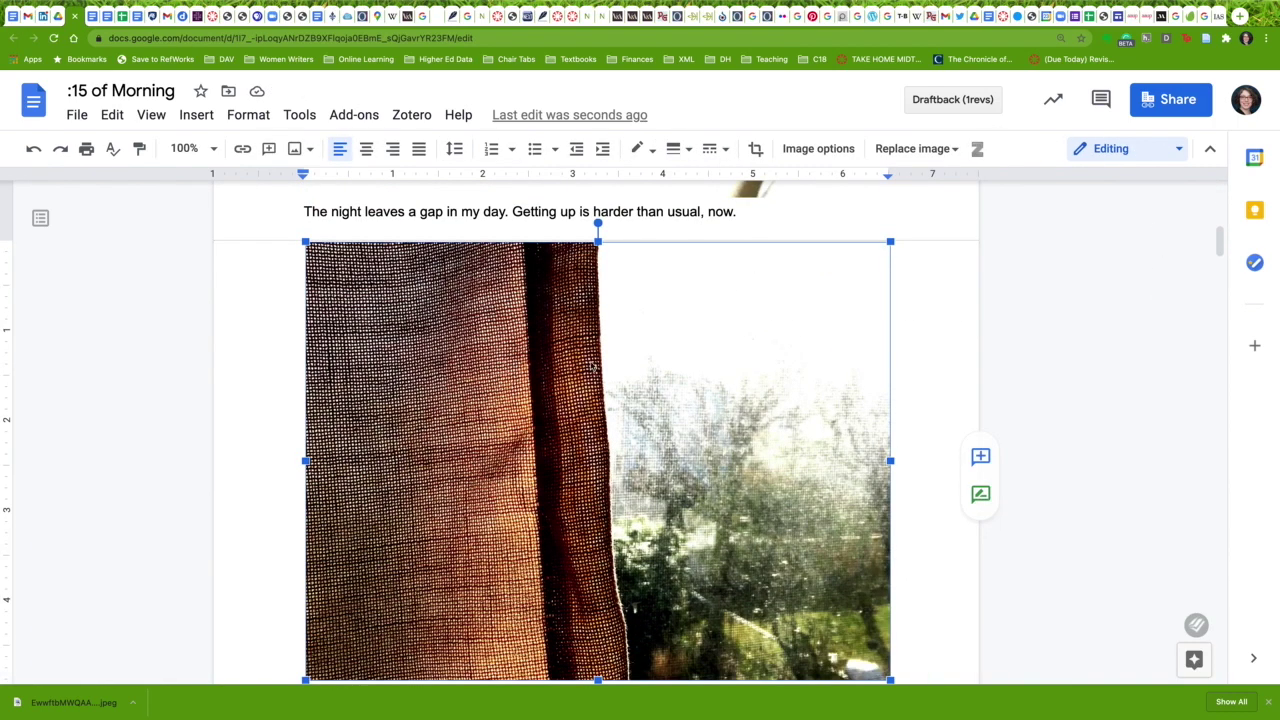
{"action": "scroll", "coordinate": [706, 500], "scroll_direction": "up", "scroll_amount": 4}
{"action": "left_click_drag", "start_coordinate": [890, 203], "coordinate": [606, 414]}
{"action": "scroll", "coordinate": [890, 300], "scroll_direction": "down", "scroll_amount": 2}
- Shrink the curtain, notebook and the two following photos to a smaller width
{"action": "left_click", "coordinate": [889, 240]}
{"action": "left_click_drag", "start_coordinate": [889, 240], "coordinate": [593, 463]}
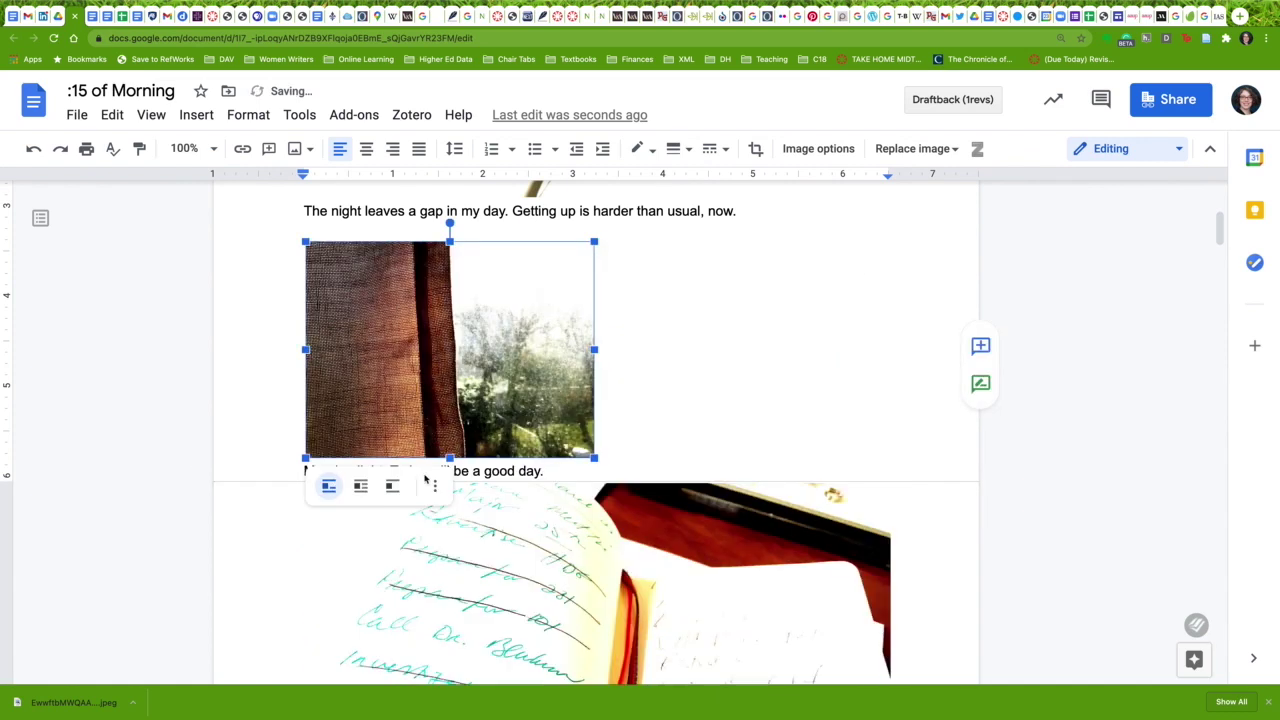
{"action": "scroll", "coordinate": [890, 300], "scroll_direction": "down", "scroll_amount": 2}
{"action": "left_click", "coordinate": [891, 241]}
{"action": "left_click_drag", "start_coordinate": [891, 241], "coordinate": [598, 460]}
{"action": "scroll", "coordinate": [598, 460], "scroll_direction": "down", "scroll_amount": 3}
{"action": "left_click_drag", "start_coordinate": [889, 314], "coordinate": [600, 530]}
{"action": "scroll", "coordinate": [806, 346], "scroll_direction": "down", "scroll_amount": 3}
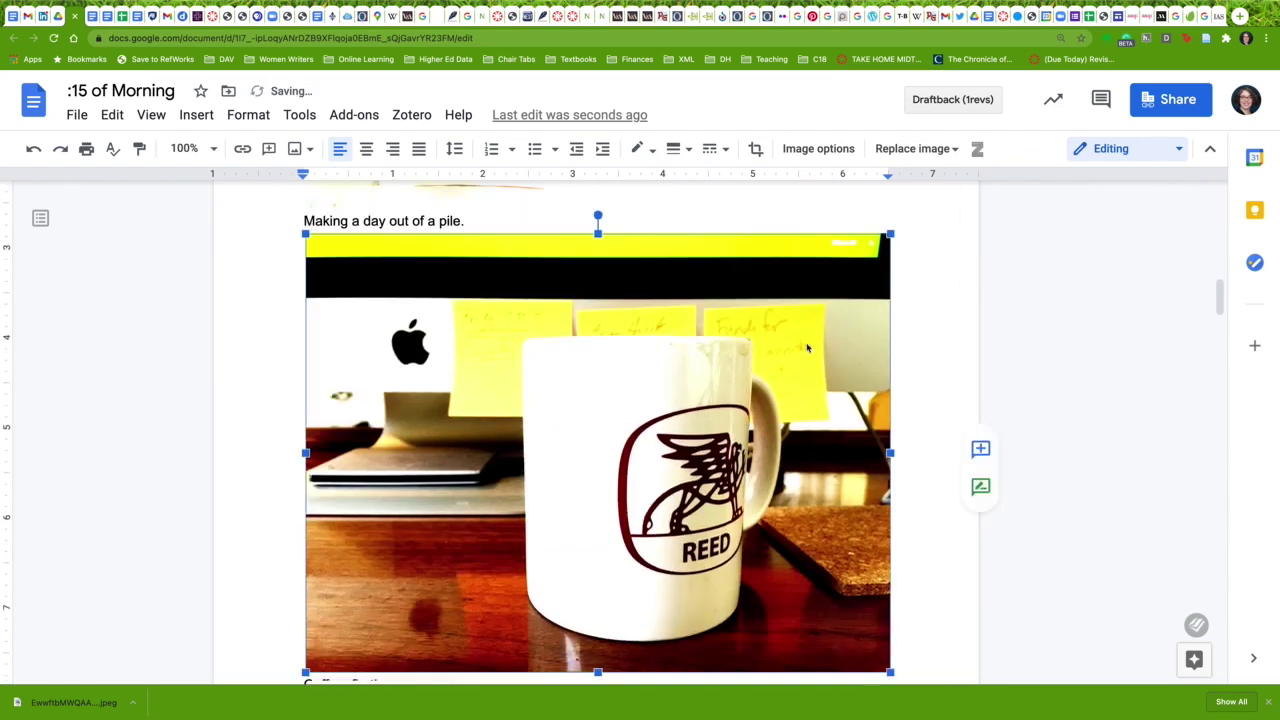
{"action": "left_click_drag", "start_coordinate": [890, 233], "coordinate": [567, 475]}
{"action": "scroll", "coordinate": [600, 450], "scroll_direction": "down", "scroll_amount": 3}
- Shrink the next photo, the mirror photo and the desk photo
{"action": "left_click", "coordinate": [886, 222]}
{"action": "left_click_drag", "start_coordinate": [886, 222], "coordinate": [470, 574]}
{"action": "scroll", "coordinate": [600, 450], "scroll_direction": "down", "scroll_amount": 3}
{"action": "left_click", "coordinate": [886, 237]}
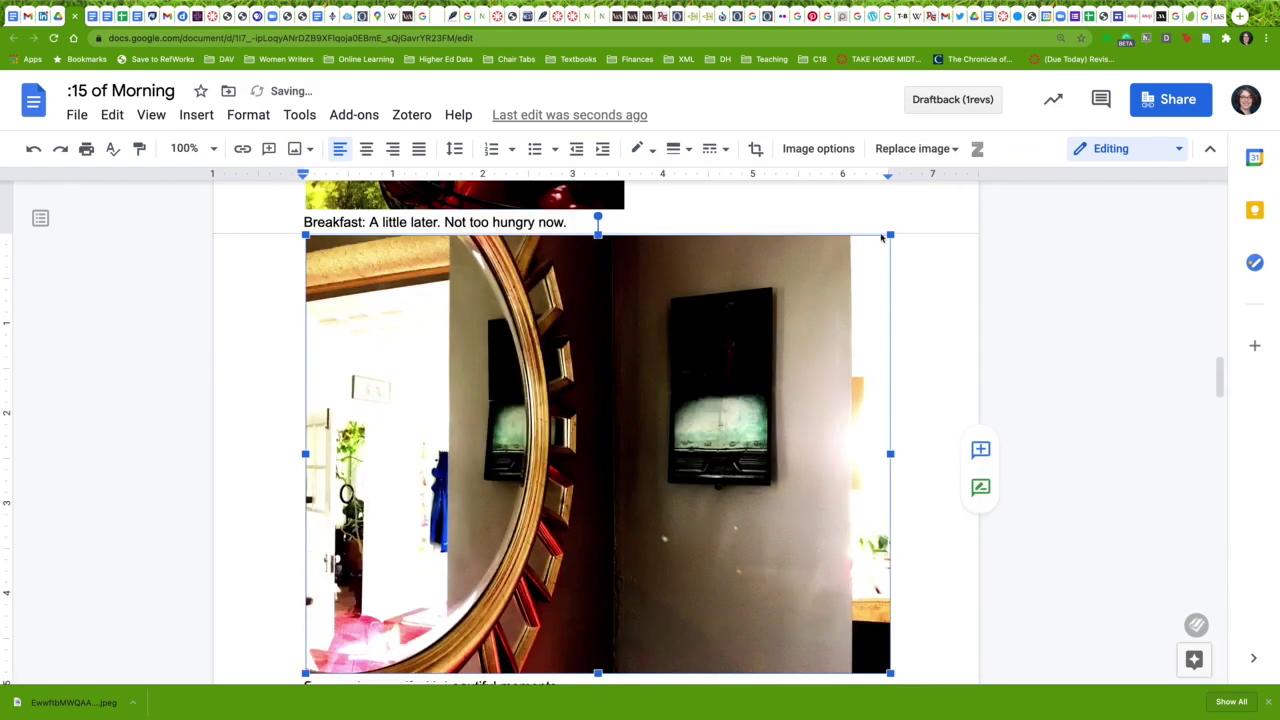
{"action": "left_click_drag", "start_coordinate": [886, 237], "coordinate": [490, 427]}
{"action": "scroll", "coordinate": [490, 427], "scroll_direction": "down", "scroll_amount": 3}
{"action": "scroll", "coordinate": [600, 450], "scroll_direction": "down", "scroll_amount": 3}
{"action": "left_click", "coordinate": [890, 197]}
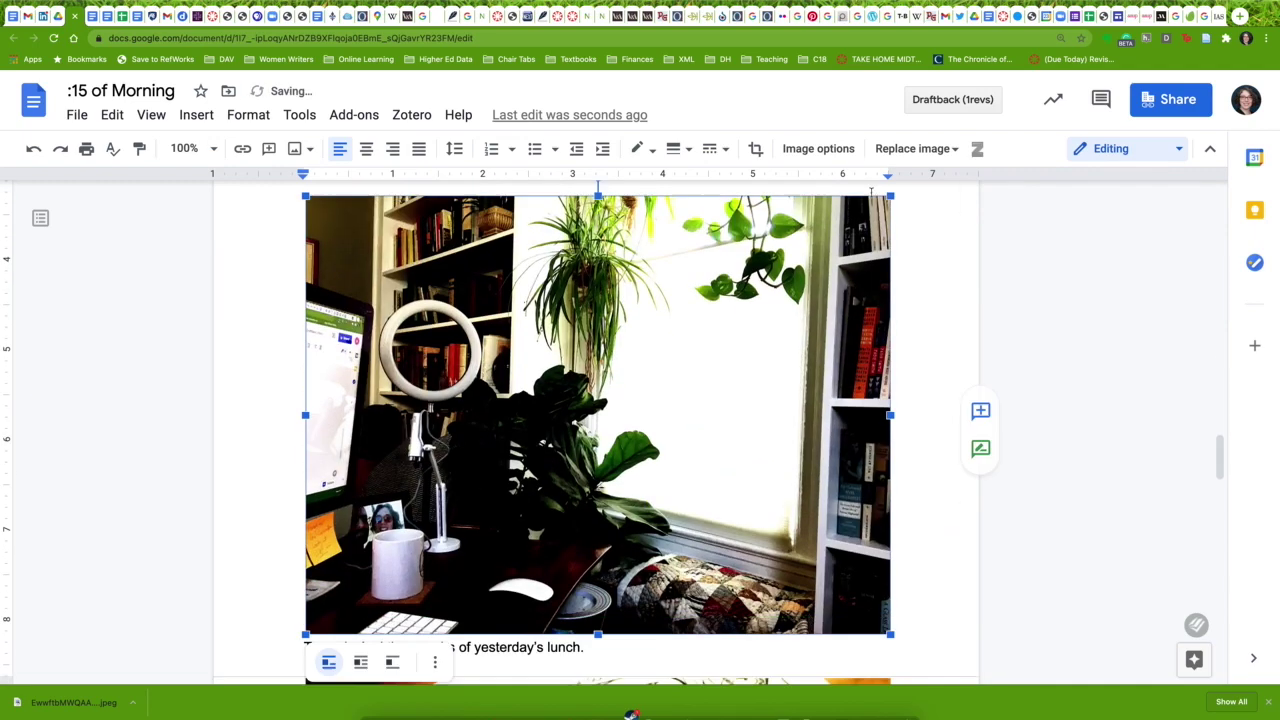
{"action": "left_click_drag", "start_coordinate": [890, 197], "coordinate": [347, 405]}
- Shrink the comic, cat and plant-and-cat photos to match the others
{"action": "scroll", "coordinate": [600, 450], "scroll_direction": "down", "scroll_amount": 3}
{"action": "left_click_drag", "start_coordinate": [886, 240], "coordinate": [625, 443]}
{"action": "scroll", "coordinate": [600, 450], "scroll_direction": "down", "scroll_amount": 3}
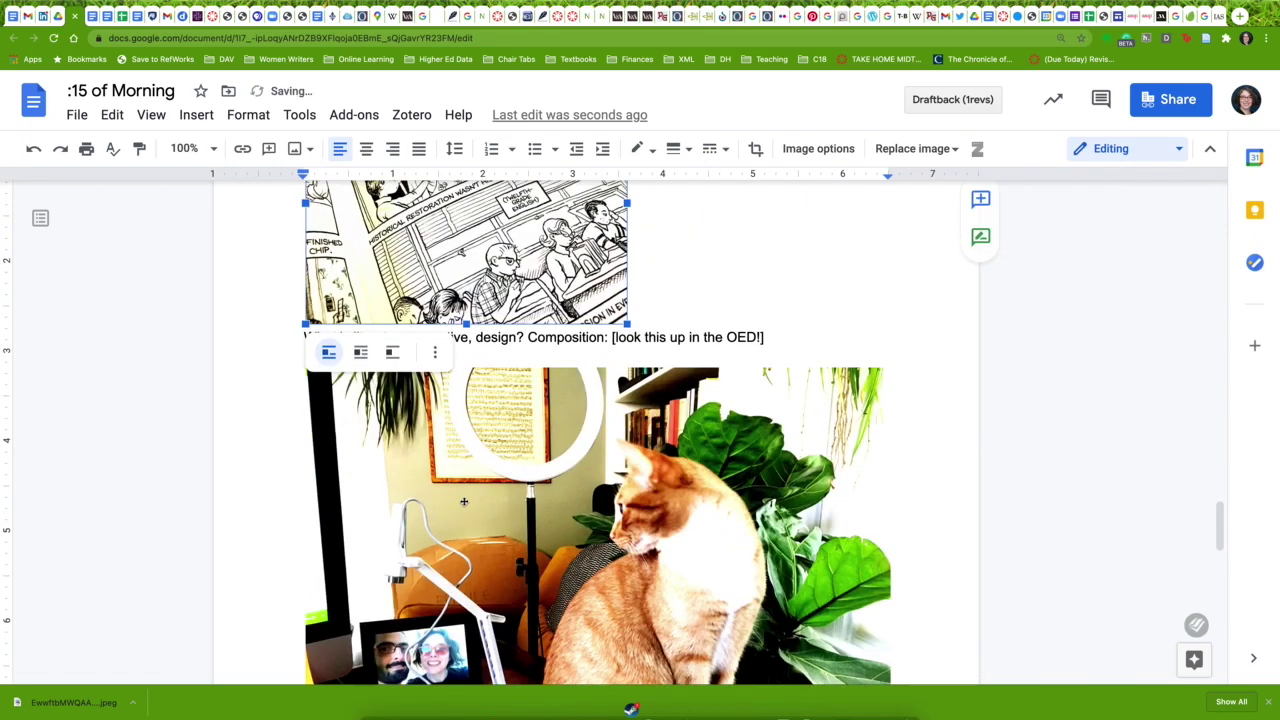
{"action": "left_click", "coordinate": [891, 241]}
{"action": "left_click_drag", "start_coordinate": [891, 241], "coordinate": [624, 438]}
{"action": "scroll", "coordinate": [600, 450], "scroll_direction": "down", "scroll_amount": 3}
{"action": "left_click", "coordinate": [888, 241]}
{"action": "left_click_drag", "start_coordinate": [888, 241], "coordinate": [624, 443]}
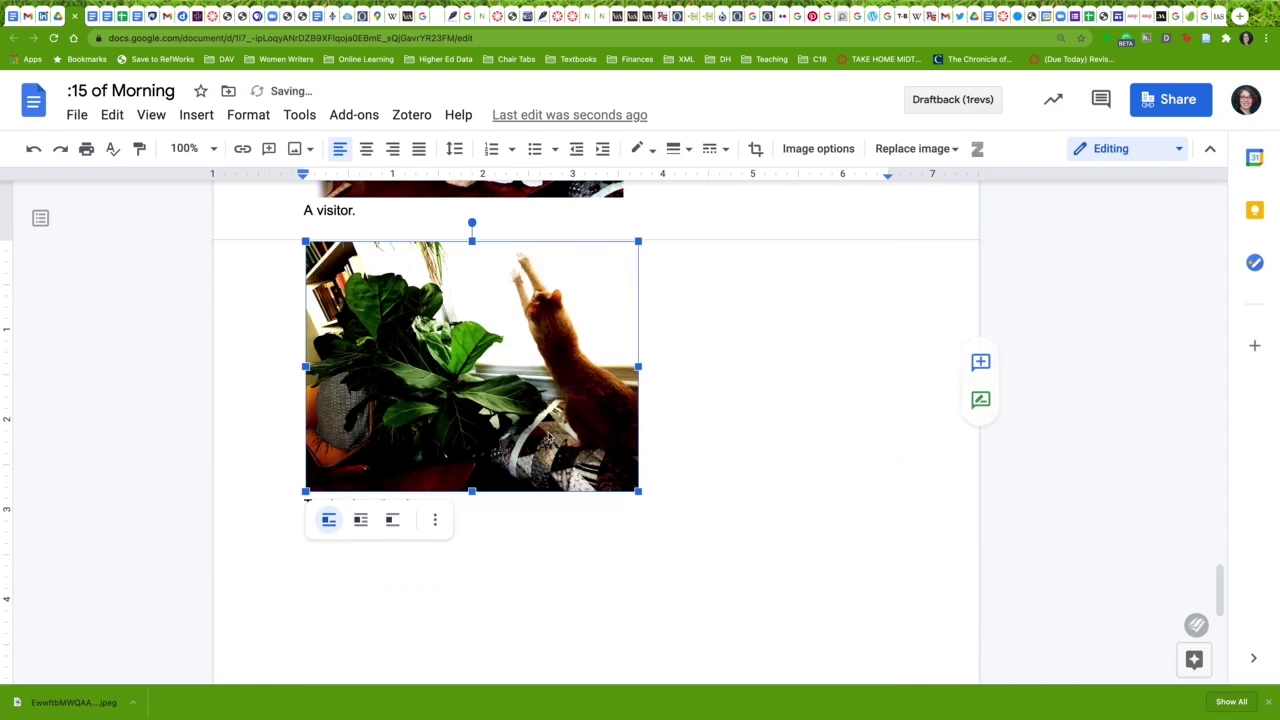
{"action": "scroll", "coordinate": [624, 443], "scroll_direction": "up", "scroll_amount": 20}
- Check the sizes of the photos from the first one through the coffee mug and fruit basket
{"action": "left_click", "coordinate": [600, 440]}
{"action": "scroll", "coordinate": [566, 485], "scroll_direction": "down", "scroll_amount": 3}
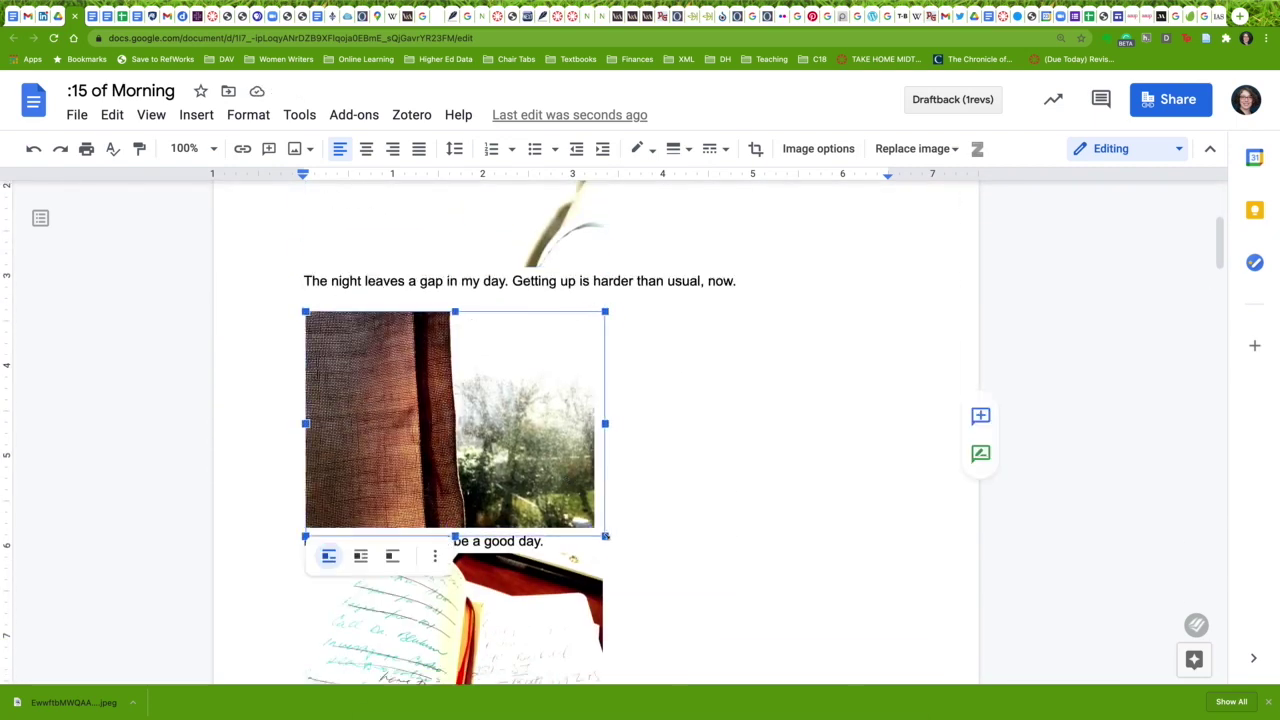
{"action": "scroll", "coordinate": [605, 536], "scroll_direction": "down", "scroll_amount": 3}
{"action": "left_click", "coordinate": [603, 446]}
{"action": "scroll", "coordinate": [603, 446], "scroll_direction": "down", "scroll_amount": 3}
{"action": "left_click", "coordinate": [603, 537]}
{"action": "scroll", "coordinate": [603, 537], "scroll_direction": "down", "scroll_amount": 3}
{"action": "left_click", "coordinate": [599, 476]}
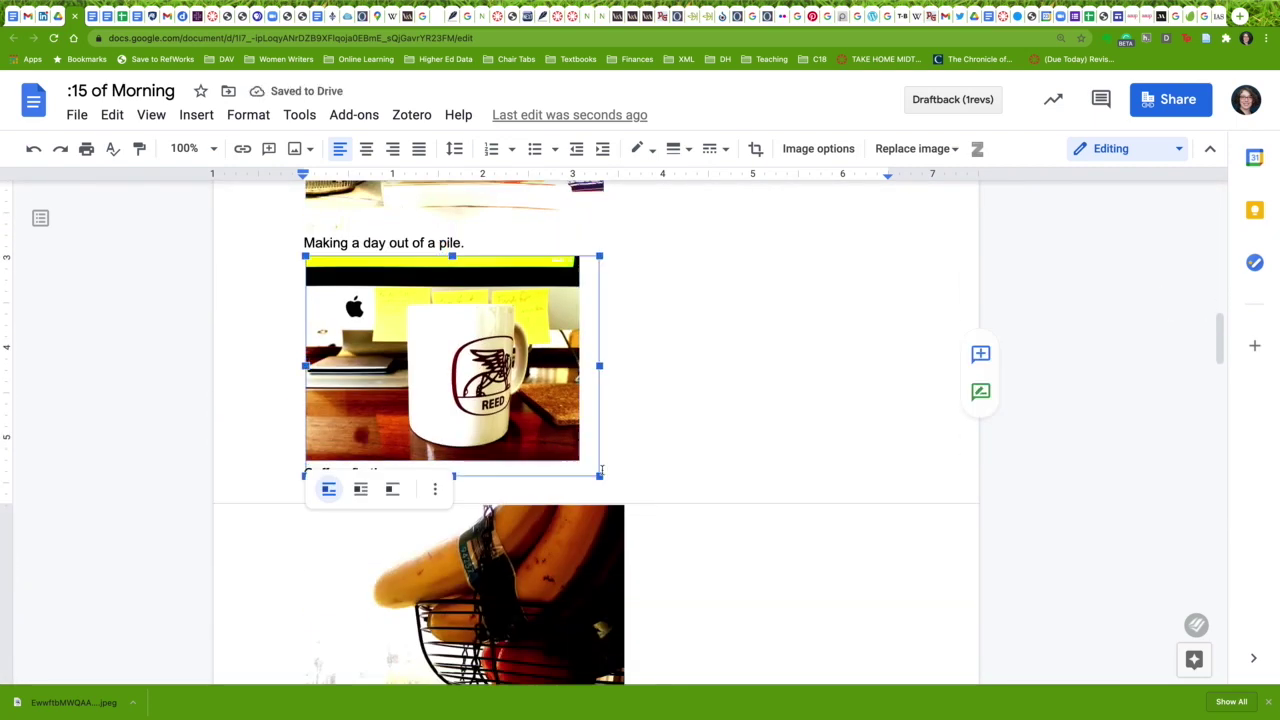
{"action": "scroll", "coordinate": [601, 470], "scroll_direction": "down", "scroll_amount": 3}
{"action": "left_click", "coordinate": [621, 553]}
{"action": "scroll", "coordinate": [590, 591], "scroll_direction": "down", "scroll_amount": 4}
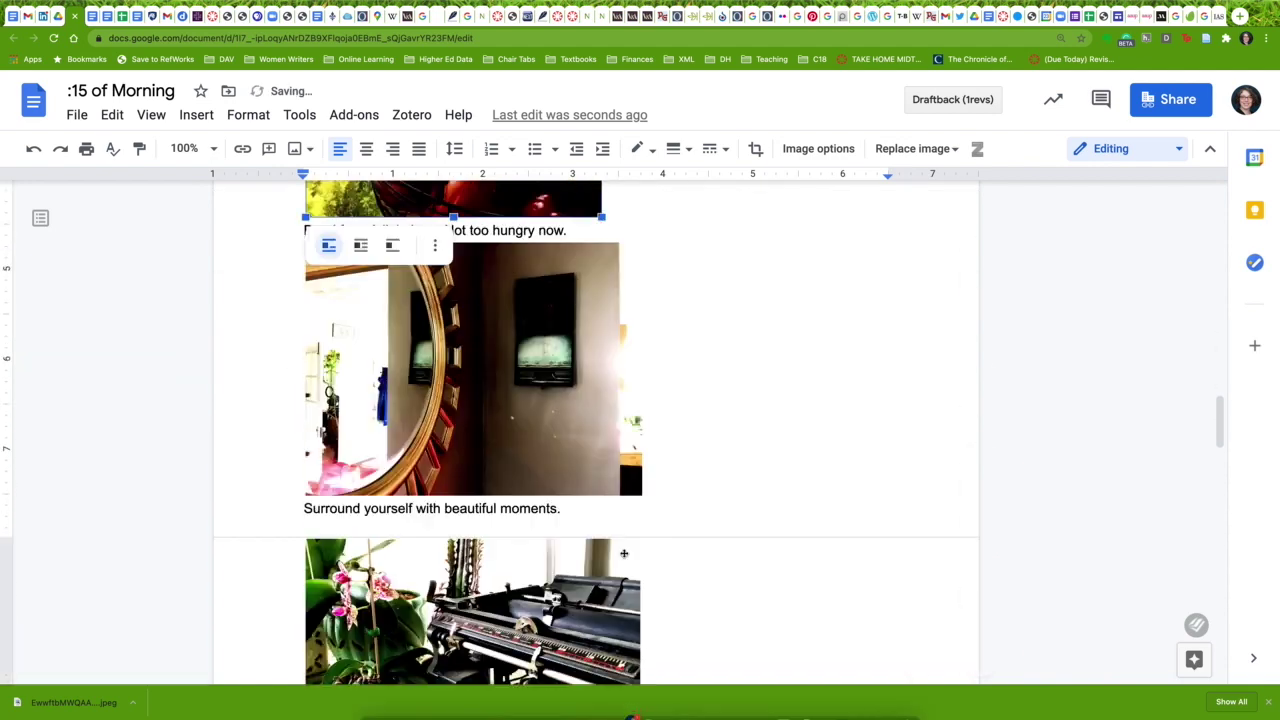
- Trim the mirror and typewriter photos to about 300 px wide
{"action": "left_click", "coordinate": [638, 486]}
{"action": "left_click_drag", "start_coordinate": [642, 490], "coordinate": [603, 480]}
{"action": "scroll", "coordinate": [603, 480], "scroll_direction": "down", "scroll_amount": 2}
{"action": "left_click", "coordinate": [636, 610]}
{"action": "mouse_move", "coordinate": [640, 616]}
{"action": "left_mouse_down"}
{"action": "mouse_move", "coordinate": [605, 582]}
{"action": "mouse_move", "coordinate": [605, 548]}
{"action": "left_mouse_up"}
{"action": "scroll", "coordinate": [604, 580], "scroll_direction": "down", "scroll_amount": 3}
- Trim the comic photo to the common width and check the desk and cat photos
{"action": "left_click", "coordinate": [617, 552]}
{"action": "scroll", "coordinate": [605, 548], "scroll_direction": "down", "scroll_amount": 3}
{"action": "left_click", "coordinate": [626, 492]}
{"action": "left_click_drag", "start_coordinate": [626, 492], "coordinate": [606, 500]}
{"action": "scroll", "coordinate": [606, 492], "scroll_direction": "down", "scroll_amount": 3}
{"action": "left_click", "coordinate": [623, 514]}
{"action": "scroll", "coordinate": [606, 502], "scroll_direction": "down", "scroll_amount": 3}
{"action": "left_click", "coordinate": [618, 553]}
{"action": "scroll", "coordinate": [618, 553], "scroll_direction": "up", "scroll_amount": 15}
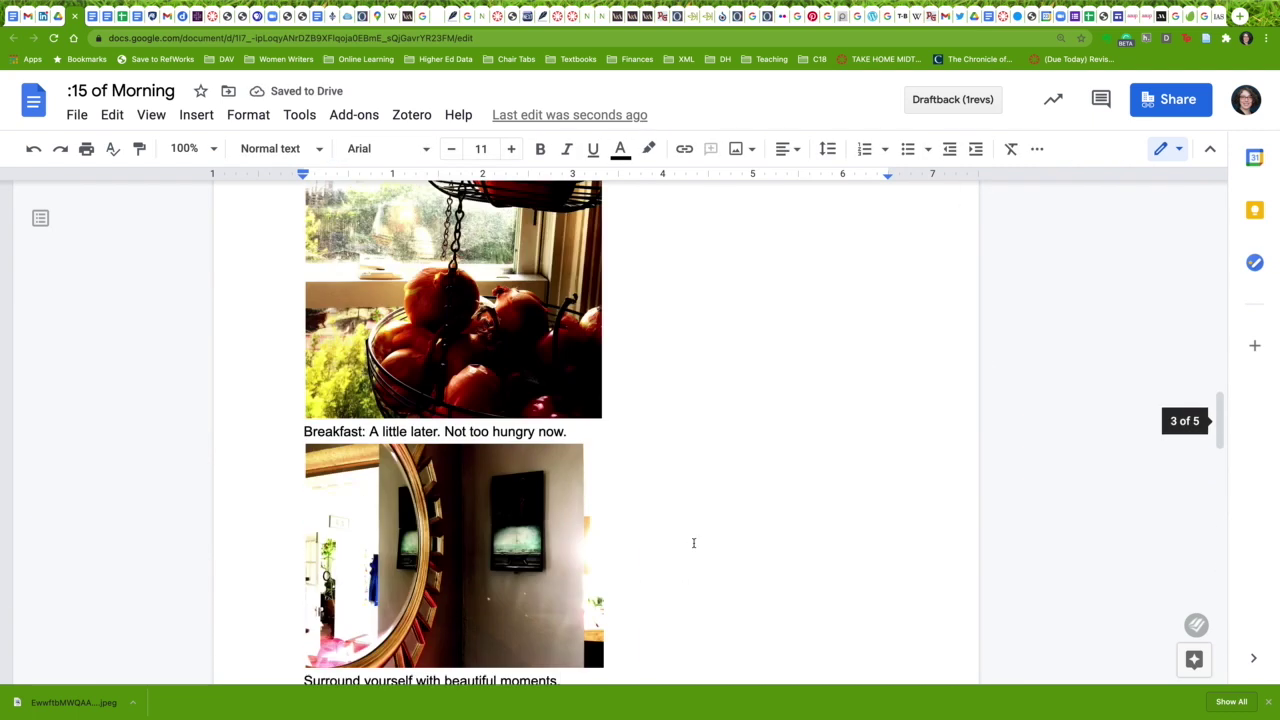
- Add the byline 'By T. Howe' on a new line under the title
{"action": "scroll", "coordinate": [691, 540], "scroll_direction": "up", "scroll_amount": 3}
{"action": "scroll", "coordinate": [671, 414], "scroll_direction": "up", "scroll_amount": 10}
{"action": "left_click", "coordinate": [400, 292]}
{"action": "key", "text": "Return"}
{"action": "type", "text": "By T. "}
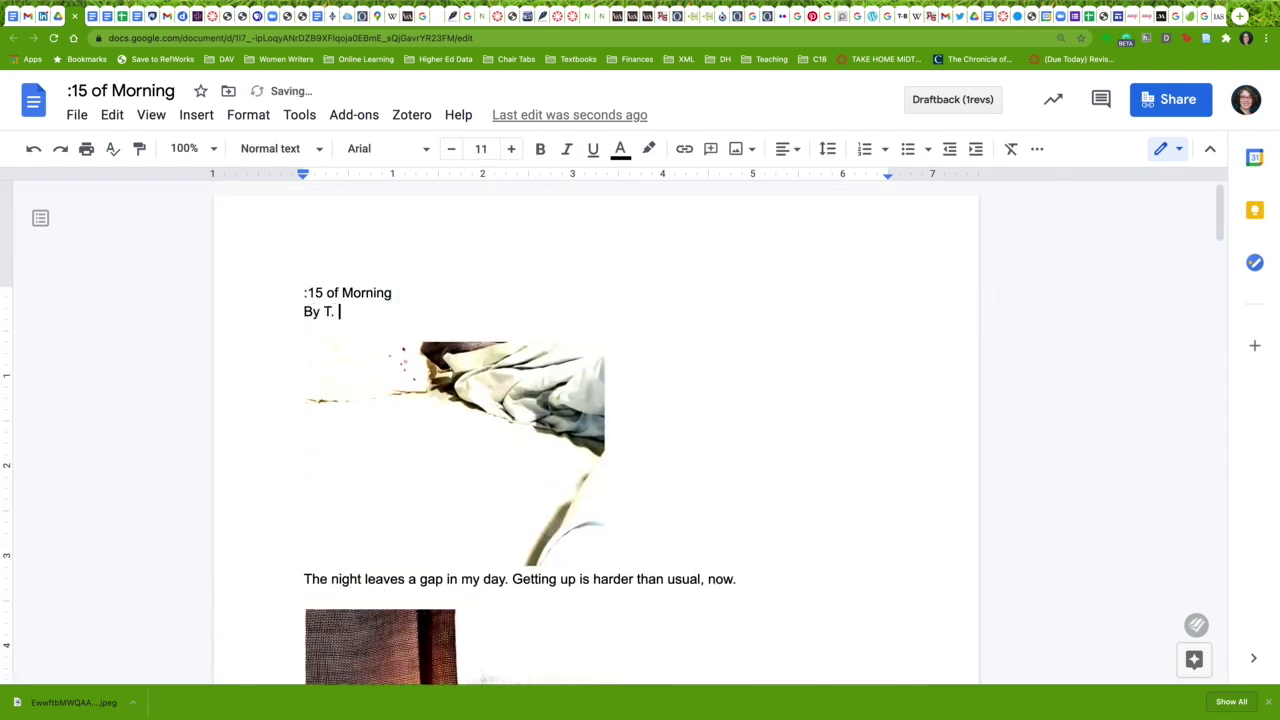
{"action": "type", "text": "Howe"}
- Set the whole essay in EB Garamond and centre-align everything
{"action": "key", "text": "ctrl+a"}
{"action": "left_click", "coordinate": [385, 148]}
{"action": "left_click", "coordinate": [400, 256]}
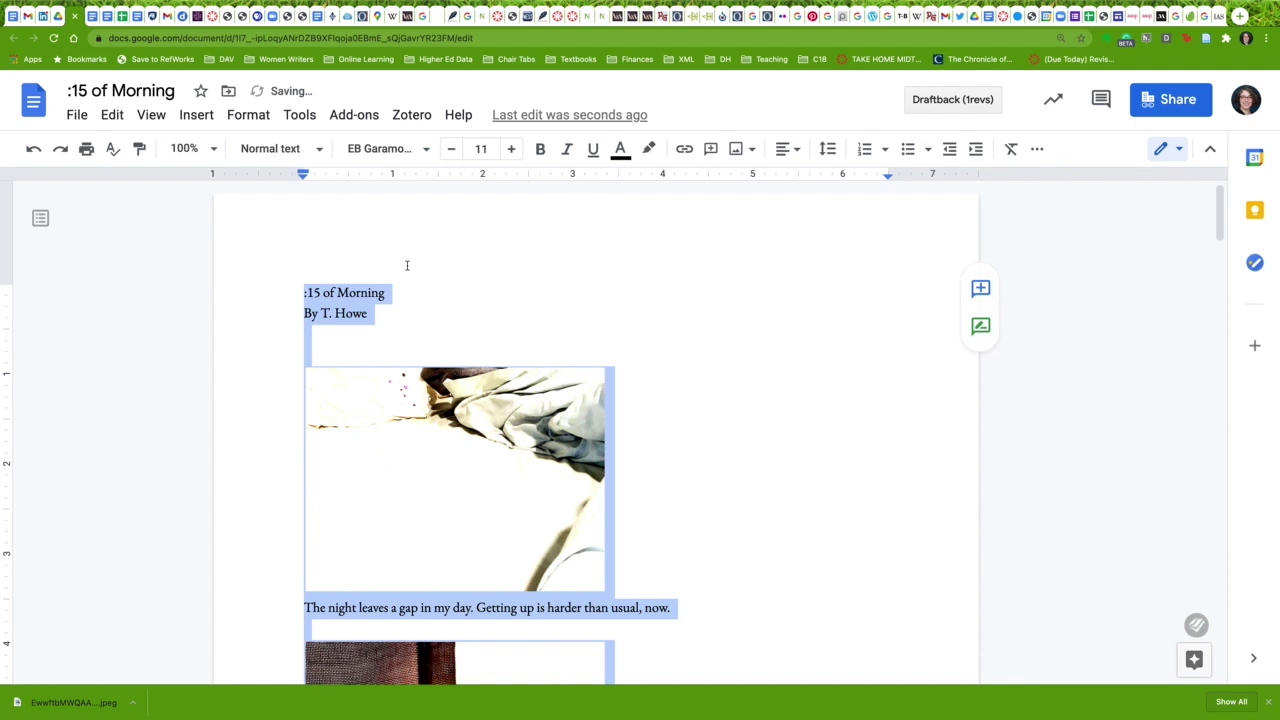
{"action": "left_click", "coordinate": [797, 149]}
{"action": "left_click", "coordinate": [795, 182]}
- Enlarge the title and byline to 20 pt and italicize the byline
{"action": "left_click_drag", "start_coordinate": [555, 292], "coordinate": [672, 316]}
{"action": "left_click", "coordinate": [510, 148]}
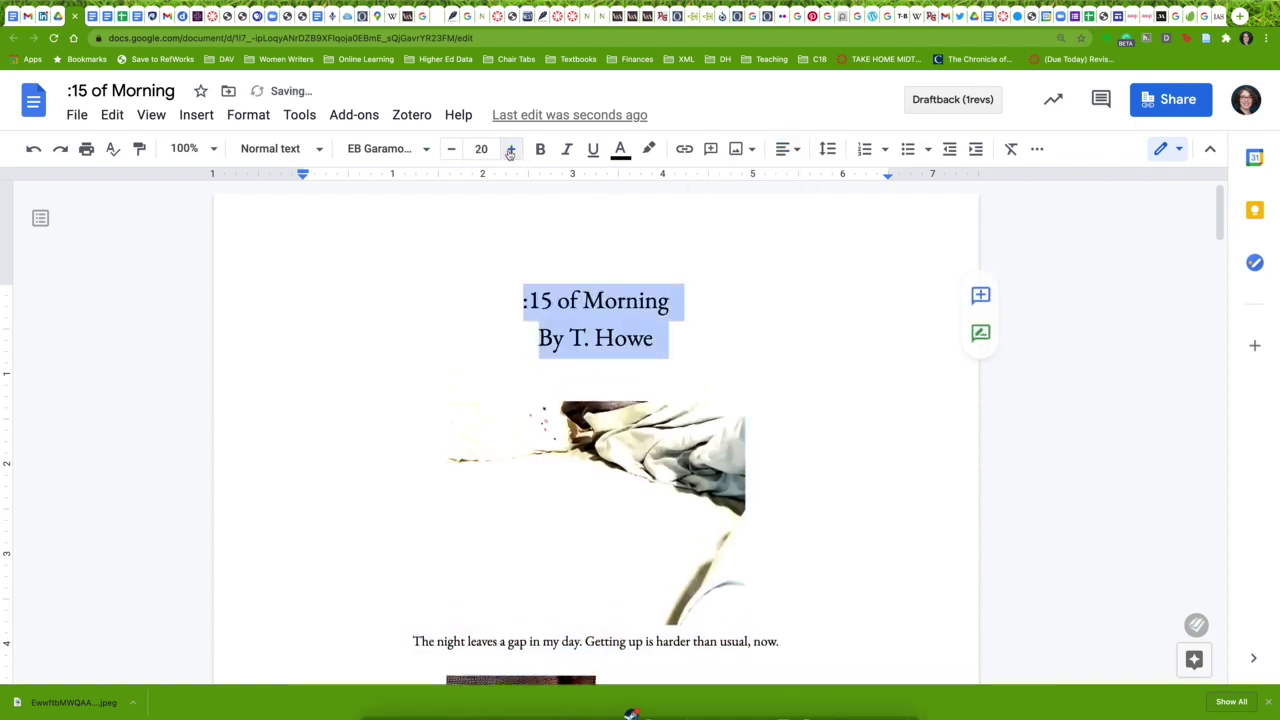
{"action": "triple_click", "coordinate": [595, 338]}
{"action": "key", "text": "ctrl+i"}
- Scroll through the essay to review the centred Garamond layout
{"action": "scroll", "coordinate": [600, 394], "scroll_direction": "down", "scroll_amount": 15}
{"action": "scroll", "coordinate": [737, 400], "scroll_direction": "down", "scroll_amount": 5}
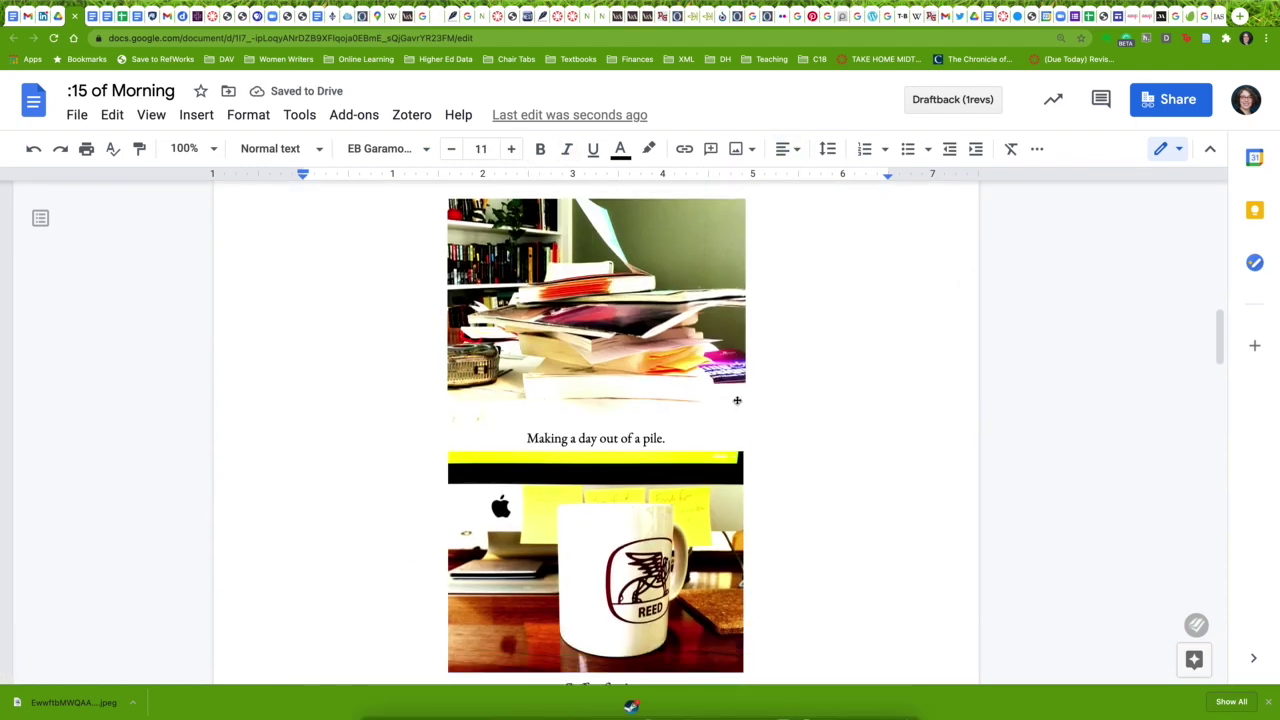
{"action": "scroll", "coordinate": [597, 455], "scroll_direction": "down", "scroll_amount": 4}
{"action": "scroll", "coordinate": [597, 455], "scroll_direction": "down", "scroll_amount": 6}
{"action": "scroll", "coordinate": [597, 455], "scroll_direction": "down", "scroll_amount": 1}
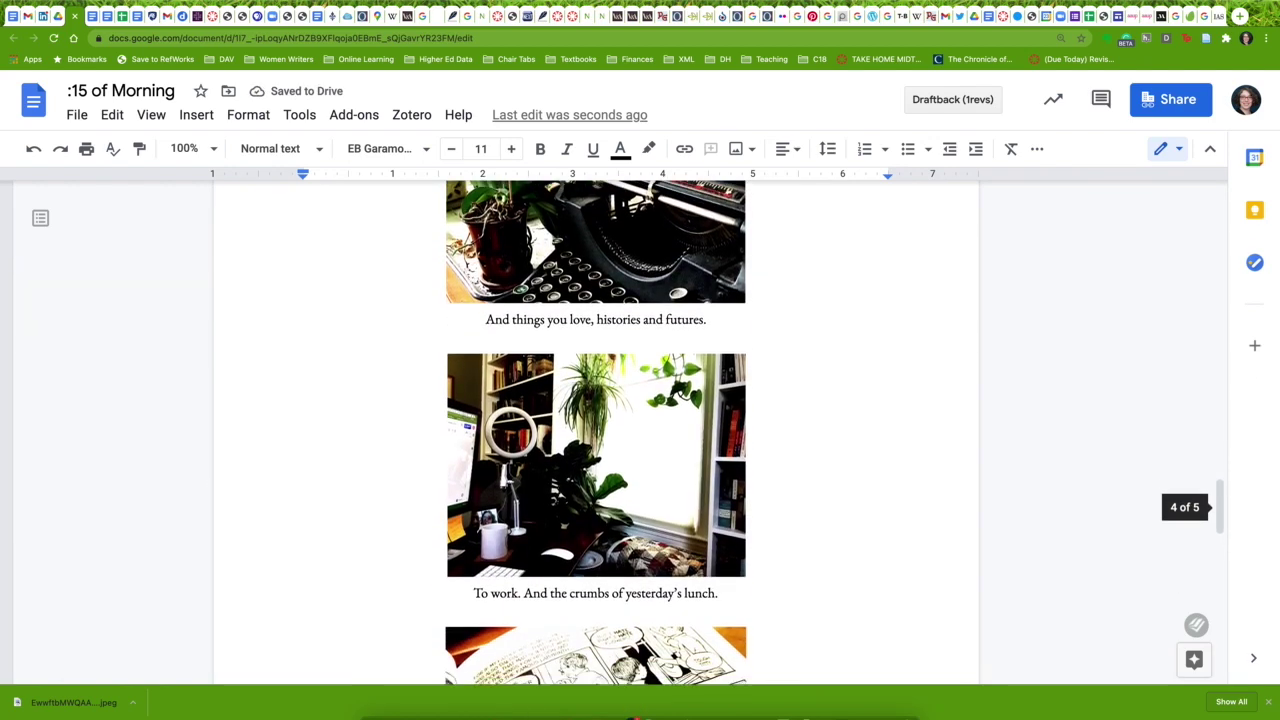
{"action": "scroll", "coordinate": [597, 455], "scroll_direction": "down", "scroll_amount": 3}
{"action": "scroll", "coordinate": [597, 455], "scroll_direction": "down", "scroll_amount": 1}
{"action": "scroll", "coordinate": [597, 455], "scroll_direction": "down", "scroll_amount": 7}
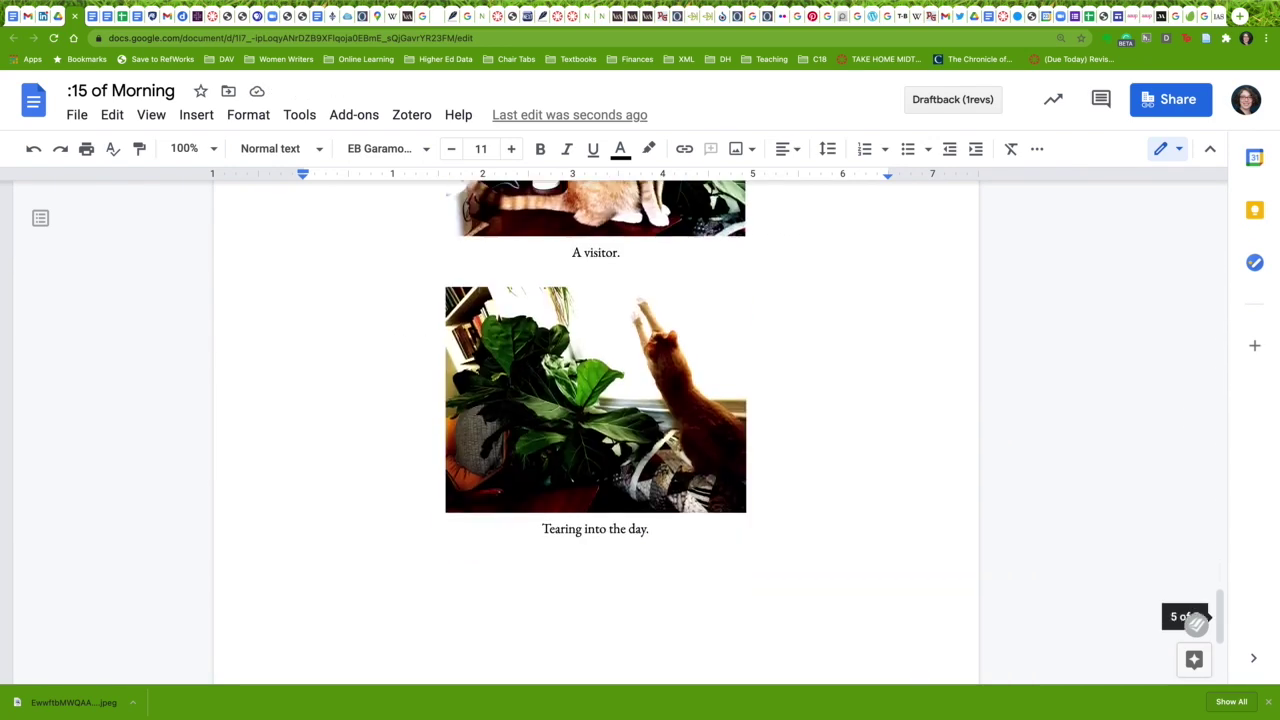
{"action": "scroll", "coordinate": [597, 455], "scroll_direction": "down", "scroll_amount": 3}
{"action": "scroll", "coordinate": [597, 455], "scroll_direction": "up", "scroll_amount": 10}
{"action": "scroll", "coordinate": [597, 455], "scroll_direction": "up", "scroll_amount": 10}
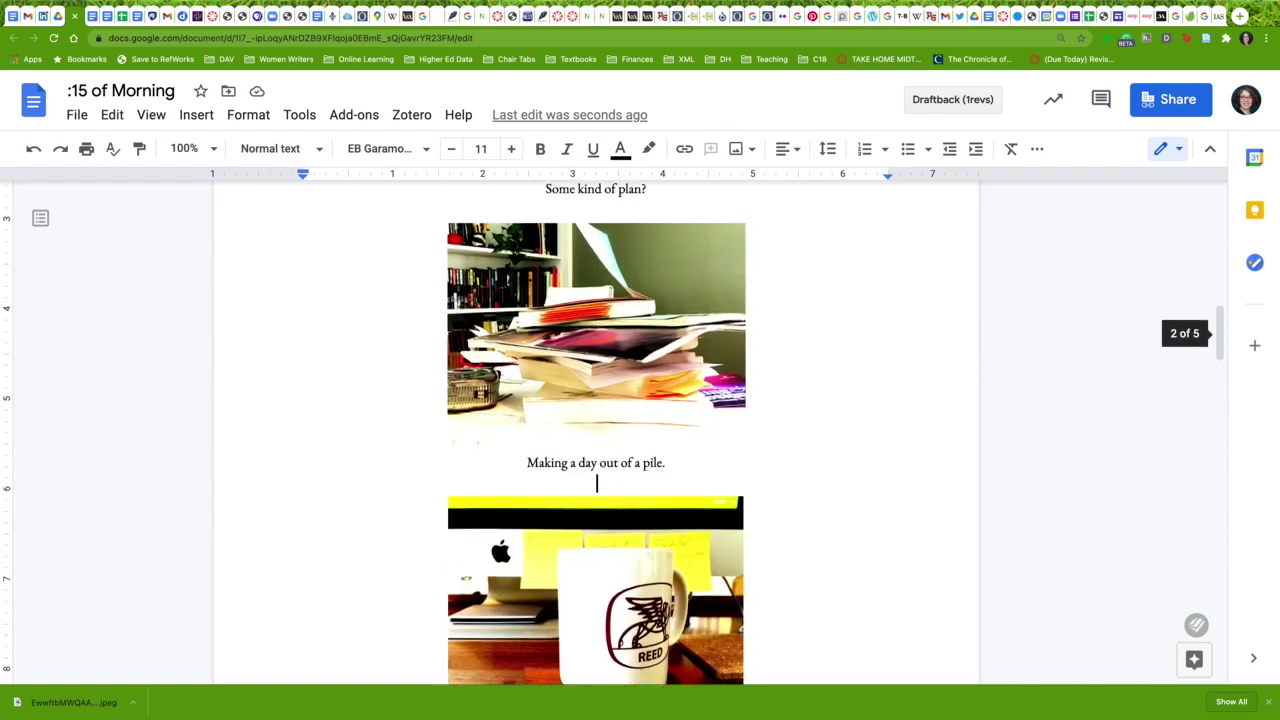
{"action": "scroll", "coordinate": [597, 455], "scroll_direction": "up", "scroll_amount": 10}
{"action": "scroll", "coordinate": [597, 455], "scroll_direction": "down", "scroll_amount": 3}
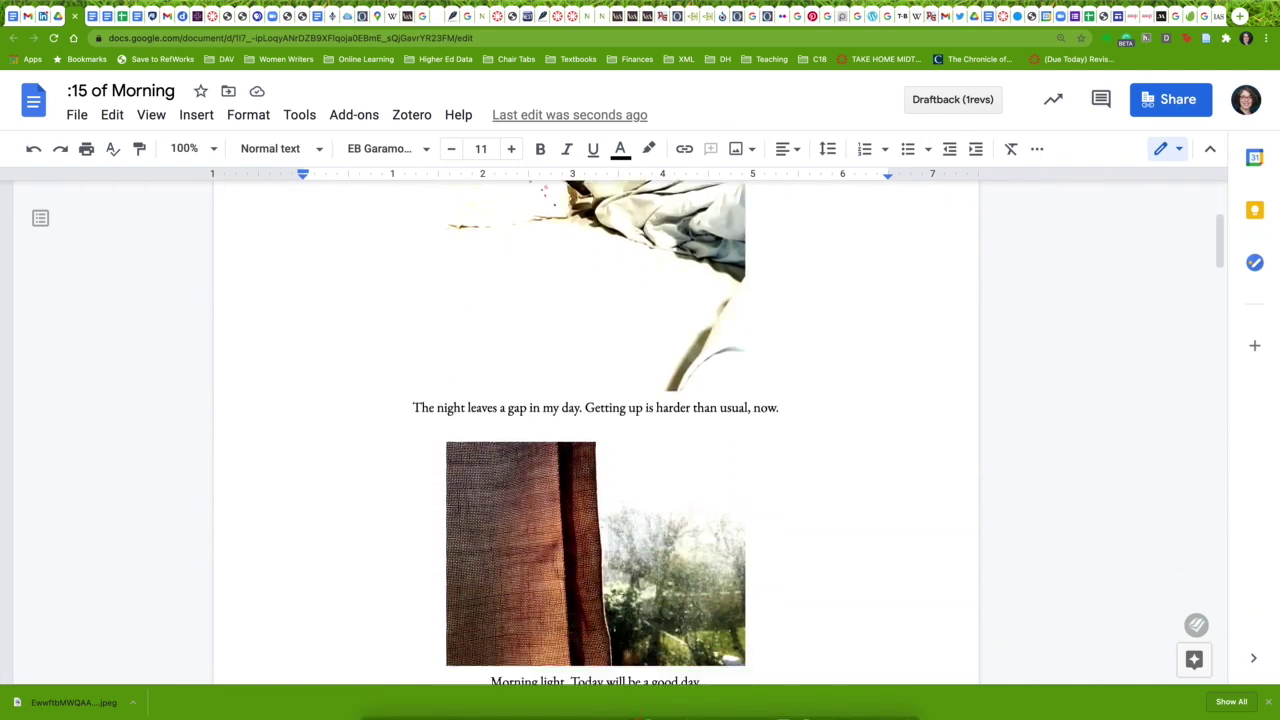
{"action": "scroll", "coordinate": [597, 455], "scroll_direction": "down", "scroll_amount": 4}
{"action": "scroll", "coordinate": [597, 455], "scroll_direction": "down", "scroll_amount": 3}
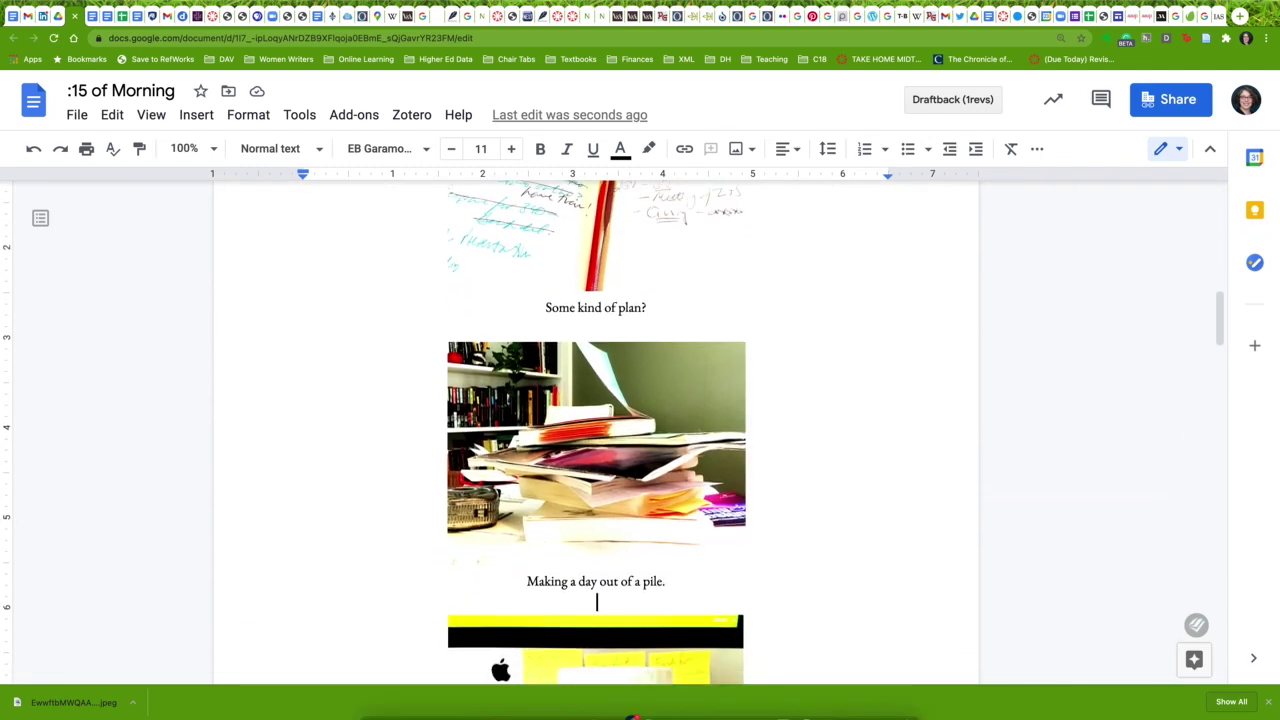
{"action": "scroll", "coordinate": [597, 455], "scroll_direction": "down", "scroll_amount": 3}
{"action": "scroll", "coordinate": [597, 455], "scroll_direction": "down", "scroll_amount": 1}
{"action": "scroll", "coordinate": [806, 355], "scroll_direction": "down", "scroll_amount": 3}
{"action": "scroll", "coordinate": [806, 355], "scroll_direction": "up", "scroll_amount": 15}
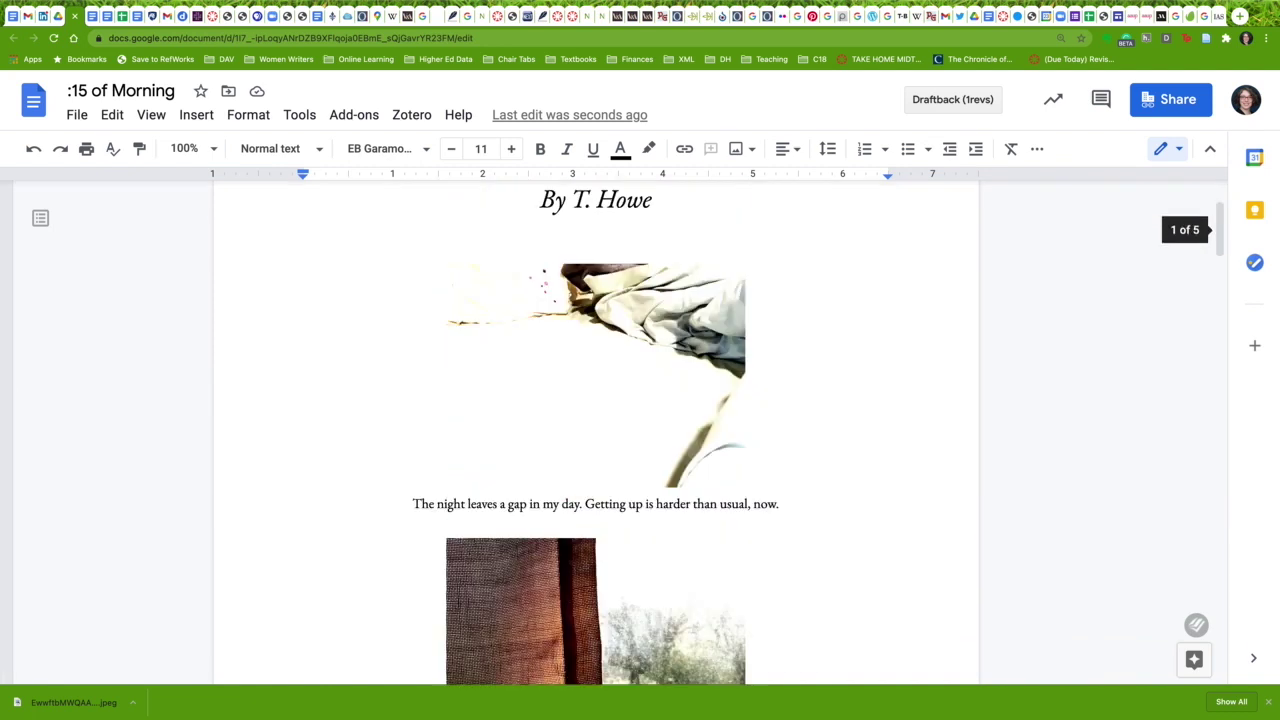
{"action": "scroll", "coordinate": [806, 355], "scroll_direction": "up", "scroll_amount": 2}
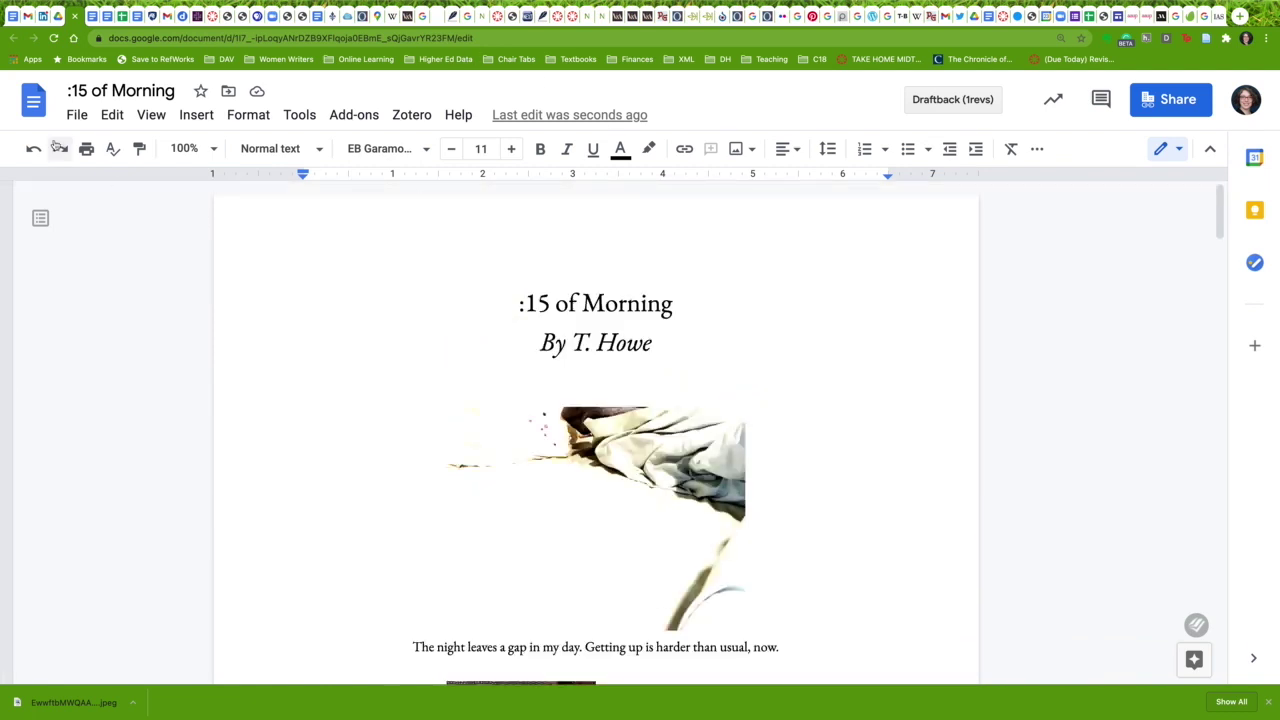
- Publish the essay via File > Publish to the web, confirm, and close the dialog
{"action": "left_click", "coordinate": [77, 116]}
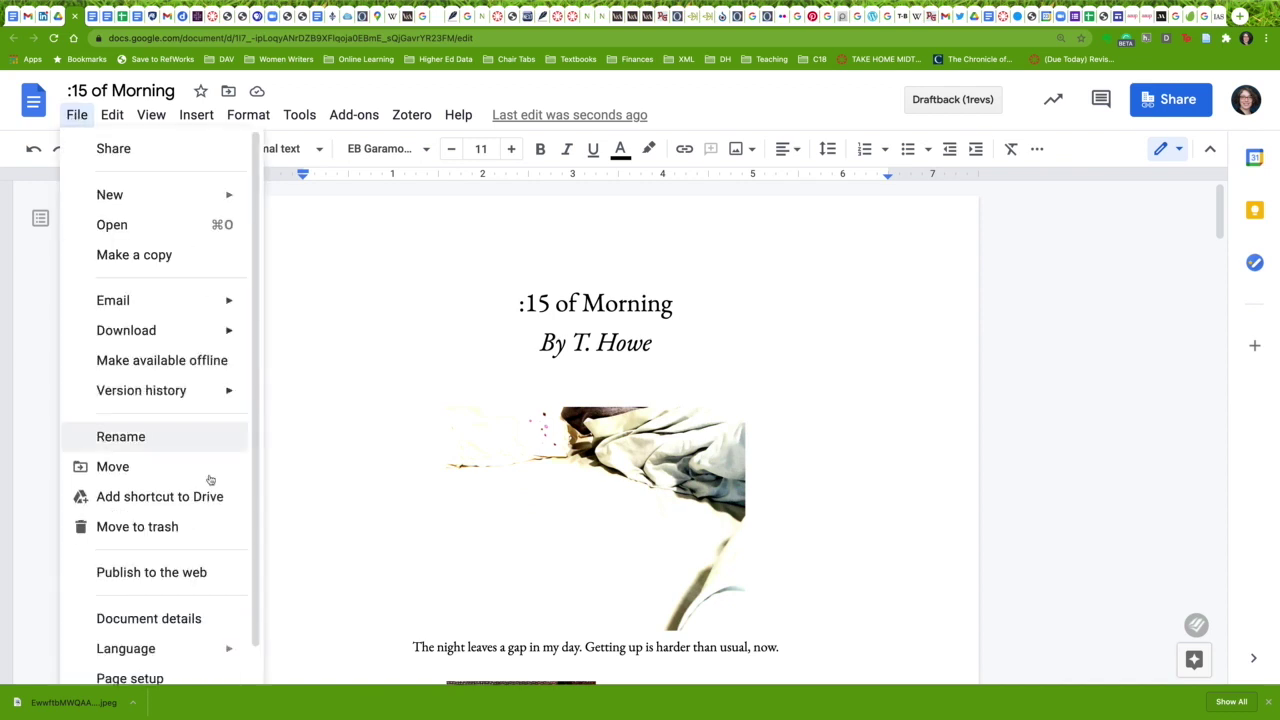
{"action": "left_click", "coordinate": [140, 574]}
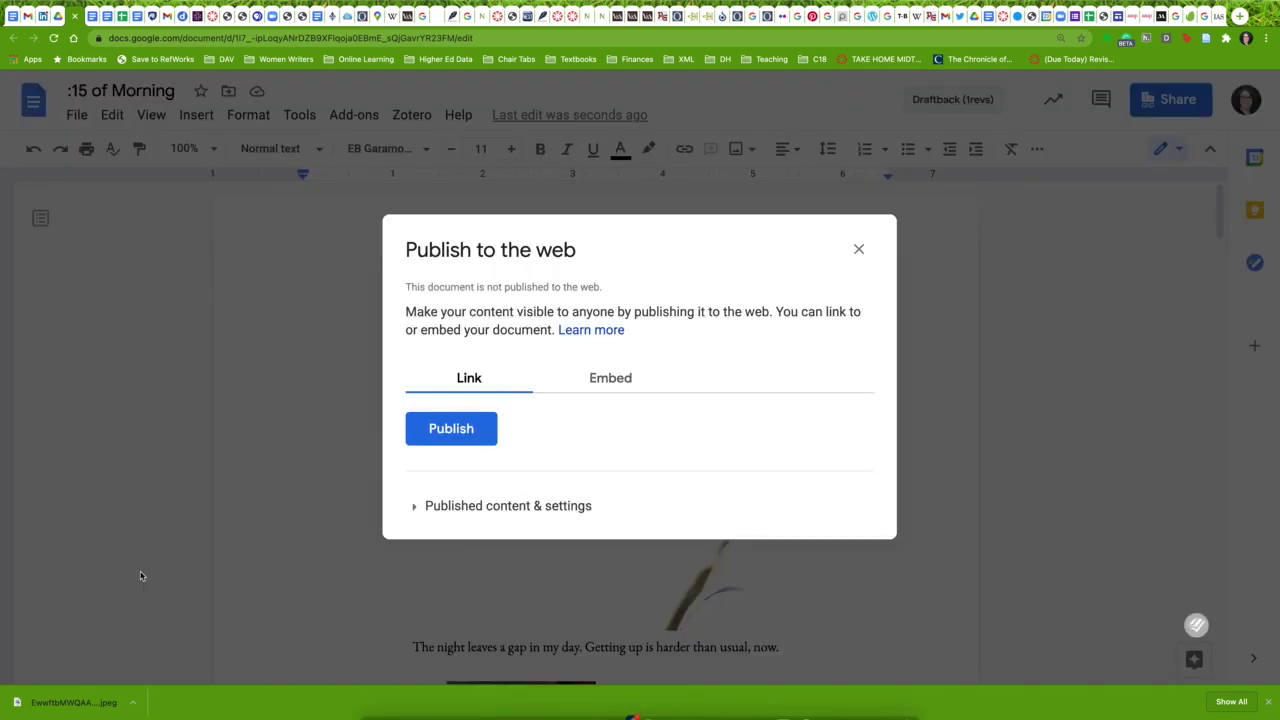
{"action": "left_click", "coordinate": [451, 430]}
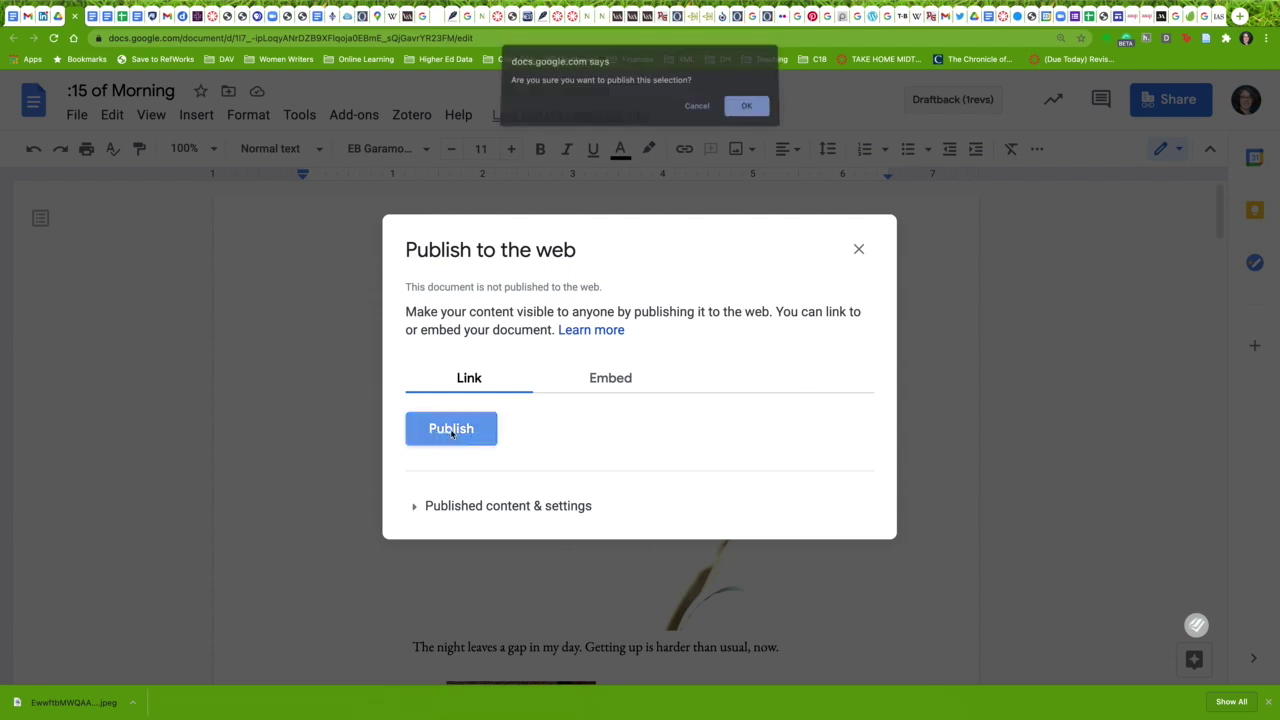
{"action": "left_click", "coordinate": [745, 106]}
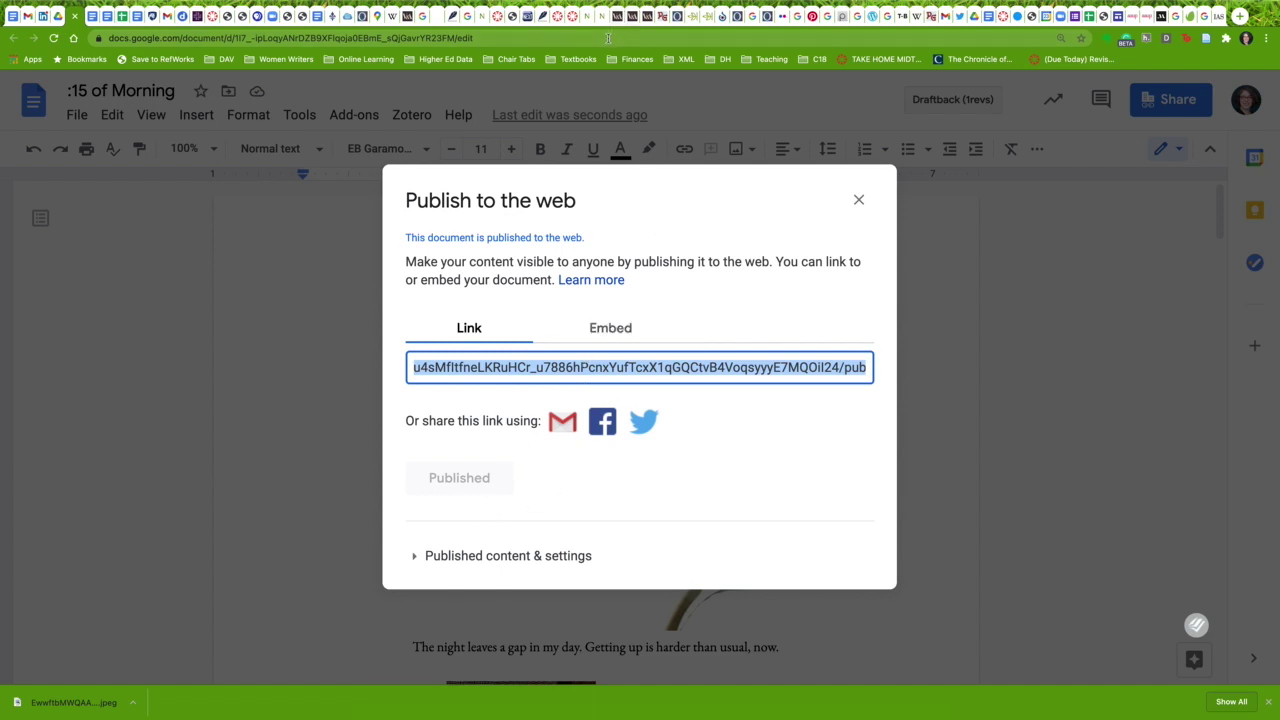
{"action": "left_click", "coordinate": [858, 200]}
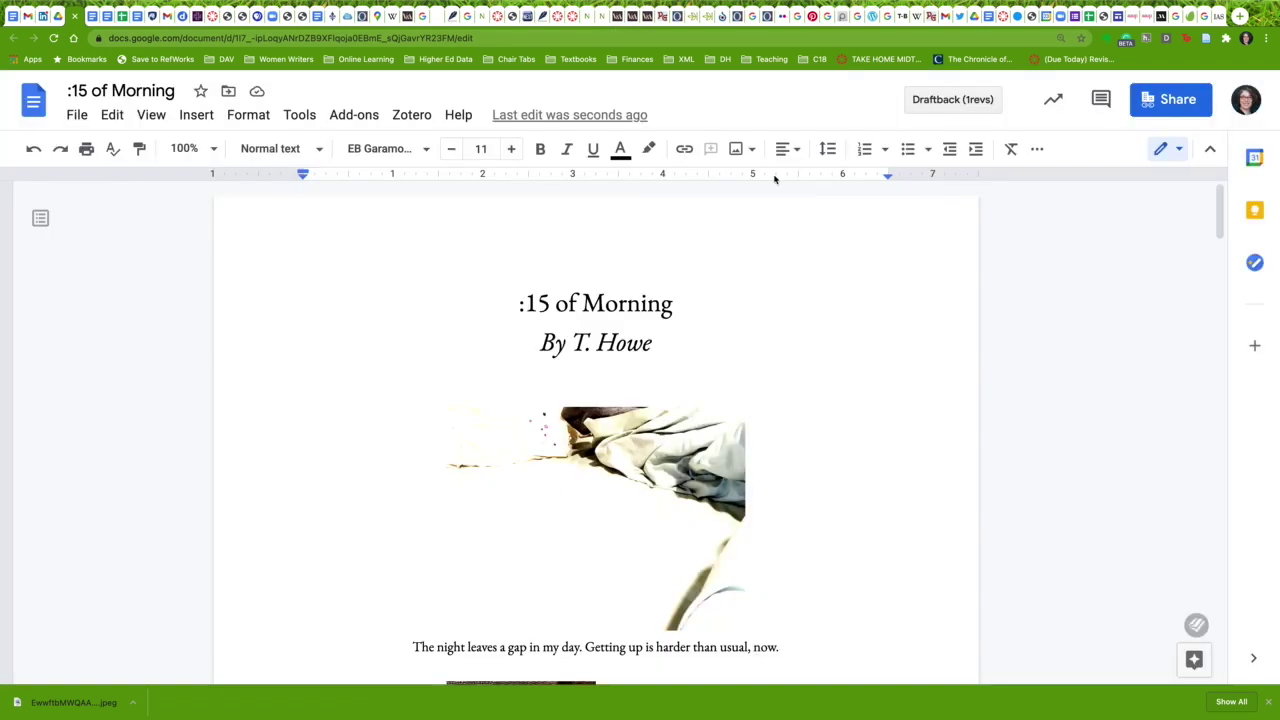
- Load the pasted published link in a new browser tab
{"action": "key", "text": "ctrl+t"}
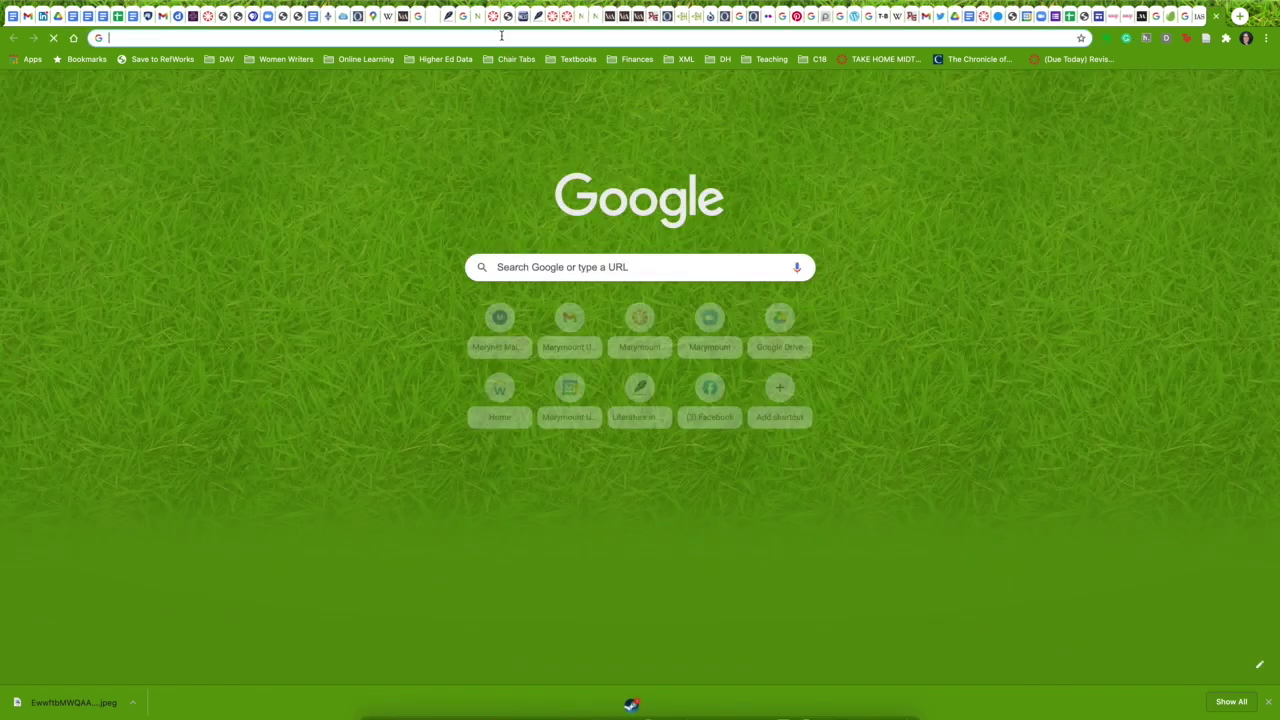
{"action": "key", "text": "ctrl+v"}
{"action": "key", "text": "Return"}
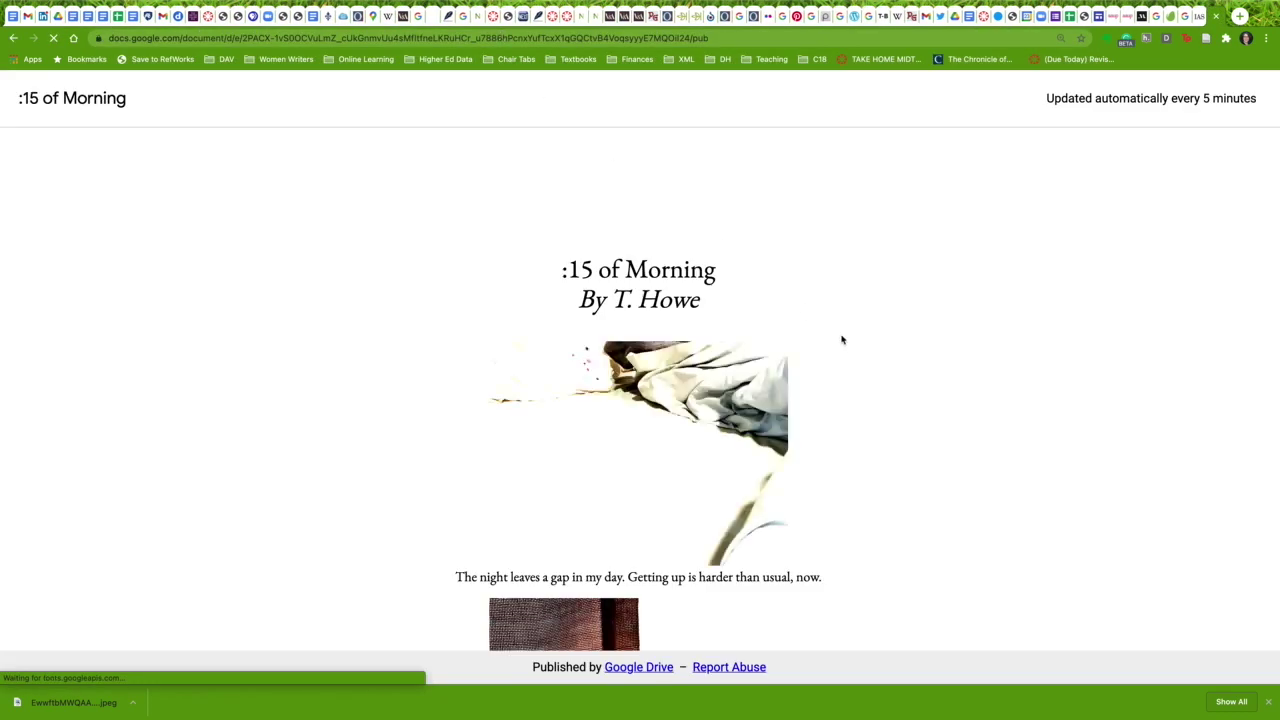
- Scroll through the published essay page from top to bottom
{"action": "scroll", "coordinate": [880, 331], "scroll_direction": "down", "scroll_amount": 2}
{"action": "scroll", "coordinate": [880, 333], "scroll_direction": "down", "scroll_amount": 5}
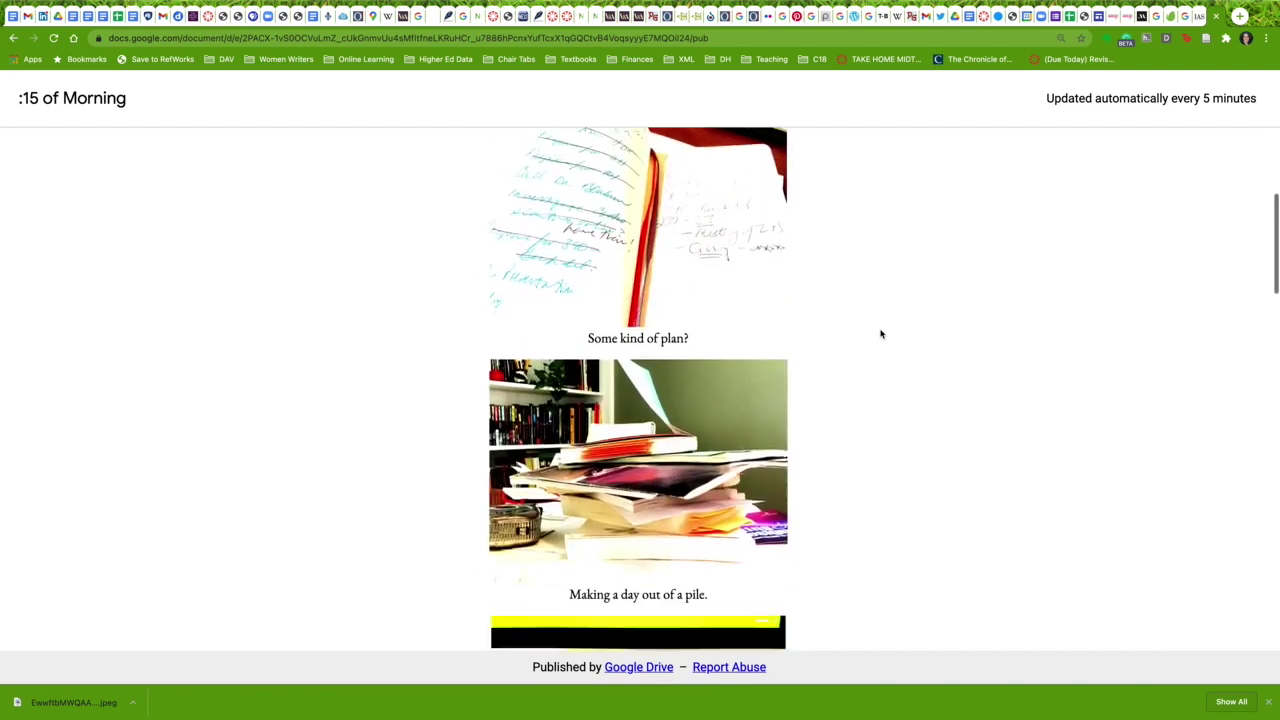
{"action": "scroll", "coordinate": [880, 333], "scroll_direction": "down", "scroll_amount": 5}
{"action": "scroll", "coordinate": [880, 333], "scroll_direction": "down", "scroll_amount": 2}
{"action": "scroll", "coordinate": [880, 333], "scroll_direction": "down", "scroll_amount": 5}
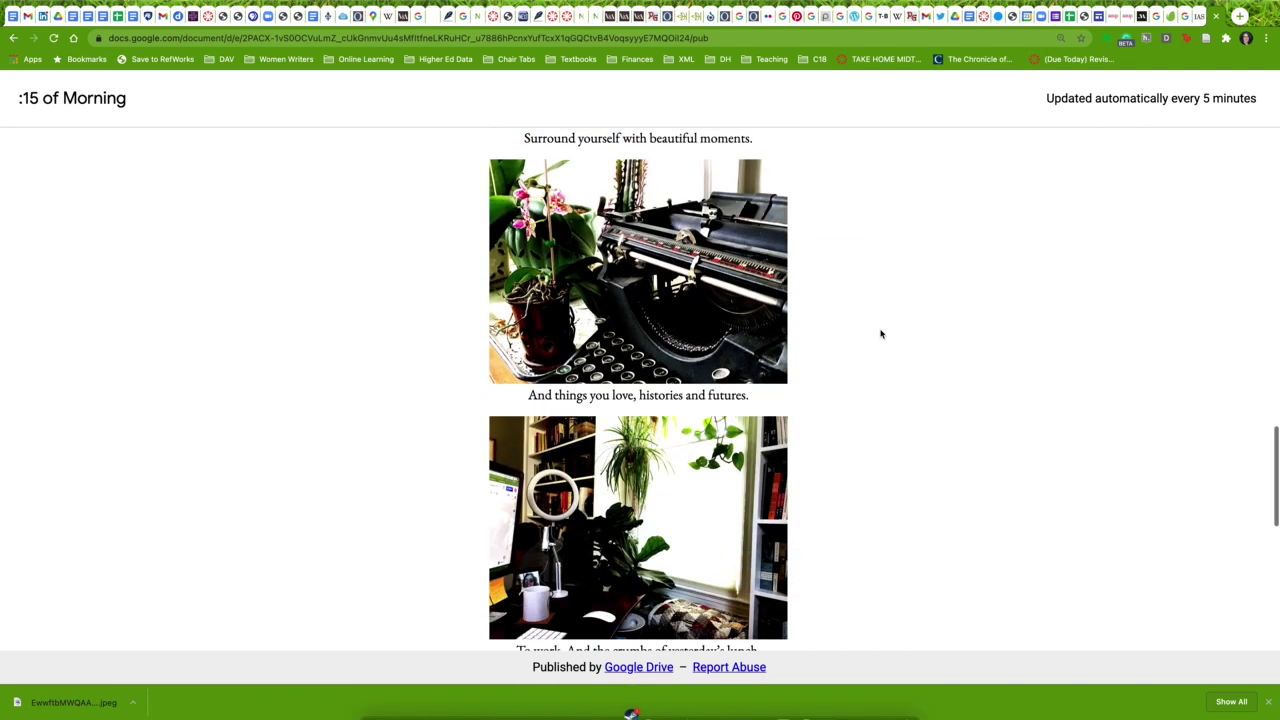
{"action": "scroll", "coordinate": [880, 333], "scroll_direction": "down", "scroll_amount": 2}
{"action": "scroll", "coordinate": [880, 333], "scroll_direction": "down", "scroll_amount": 3}
{"action": "scroll", "coordinate": [880, 333], "scroll_direction": "down", "scroll_amount": 4}
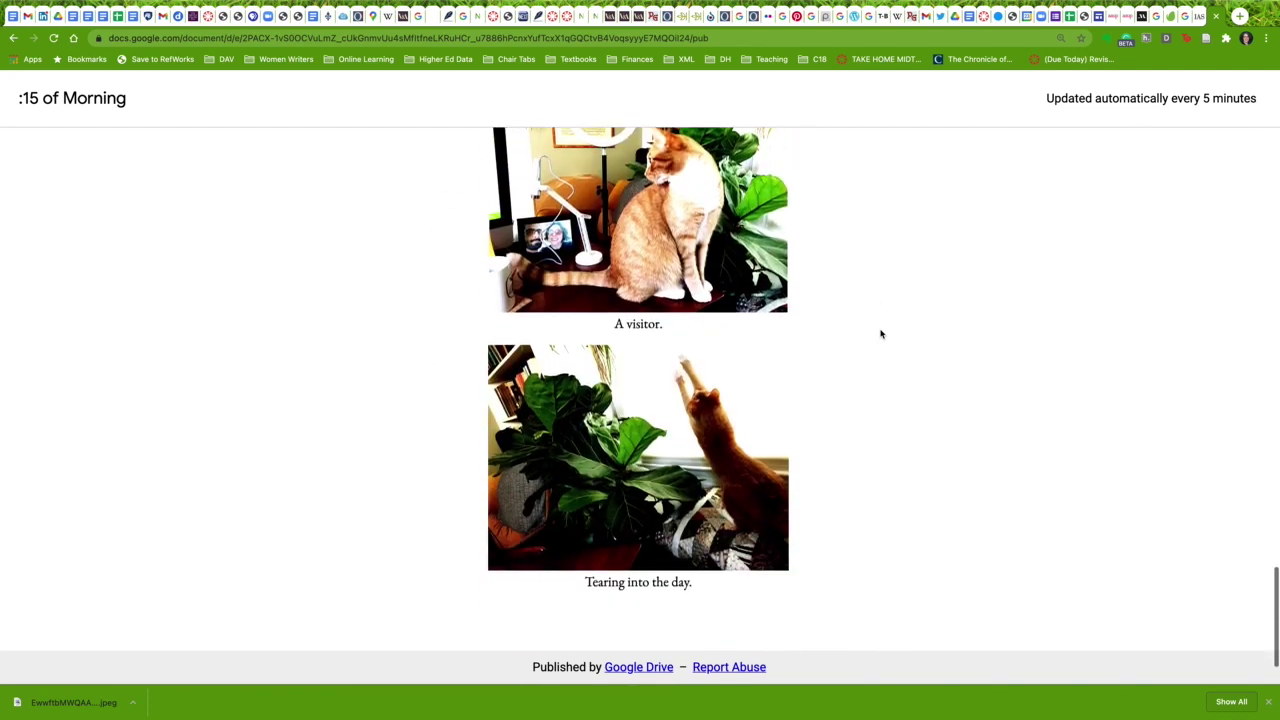
{"action": "key", "text": "super+Tab"}
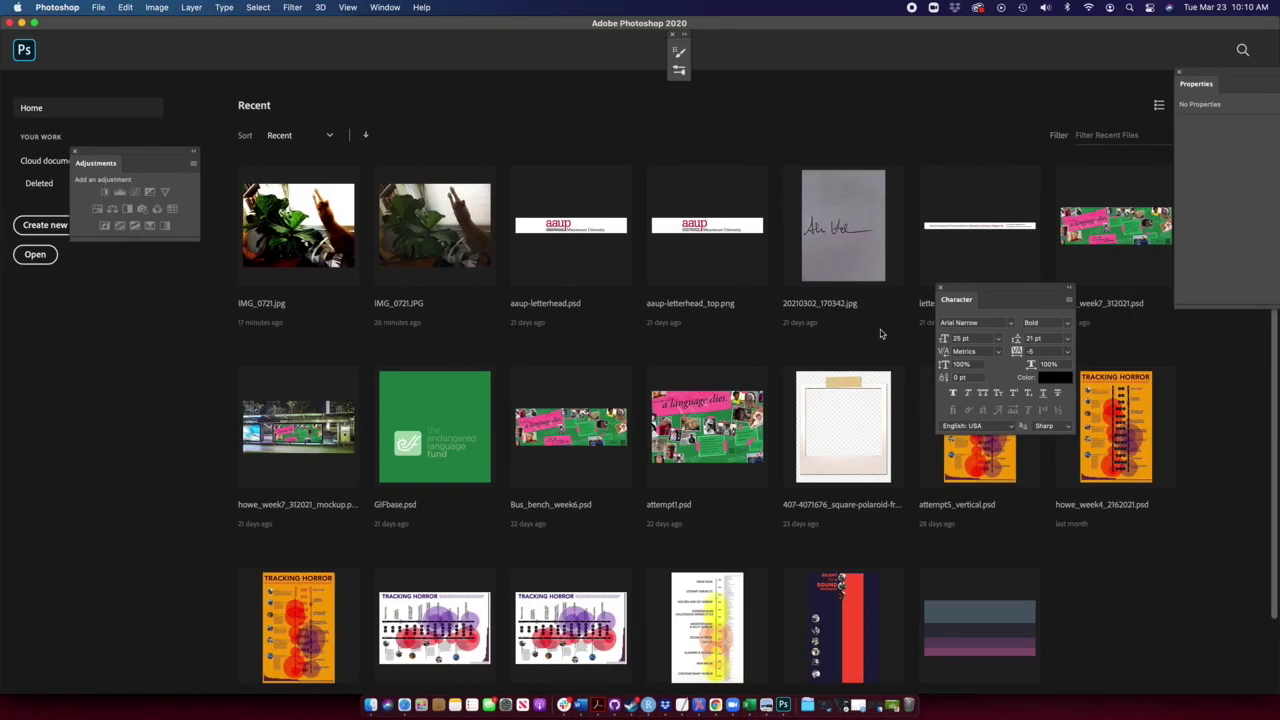
{"action": "key", "text": "super+Tab"}
{"action": "scroll", "coordinate": [881, 334], "scroll_direction": "down", "scroll_amount": 10}
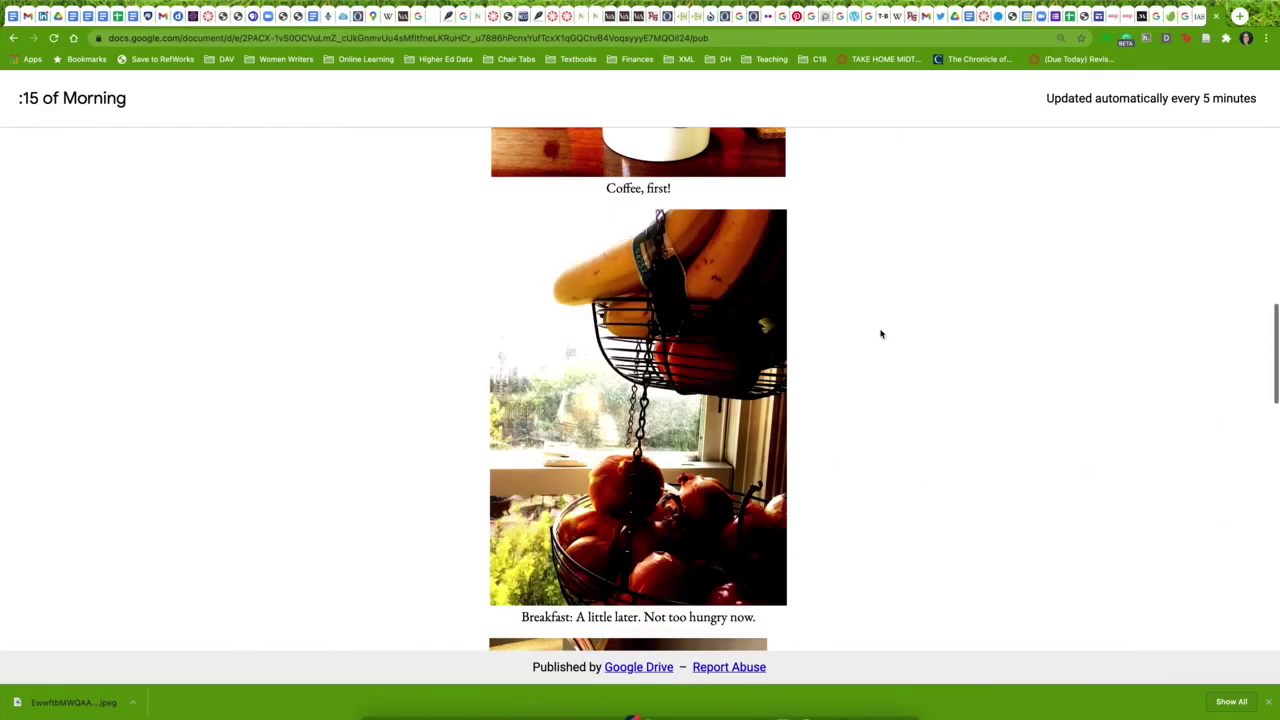
{"action": "scroll", "coordinate": [881, 334], "scroll_direction": "up", "scroll_amount": 4}
{"action": "scroll", "coordinate": [881, 334], "scroll_direction": "up", "scroll_amount": 5}
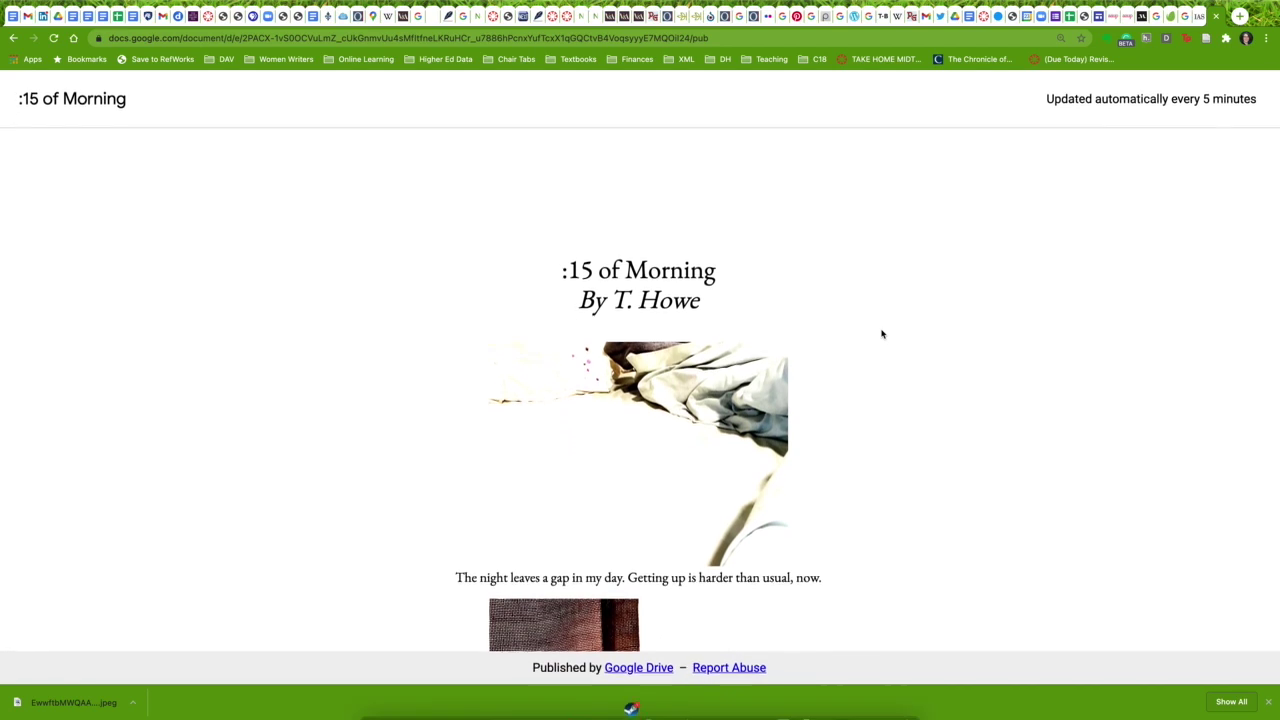